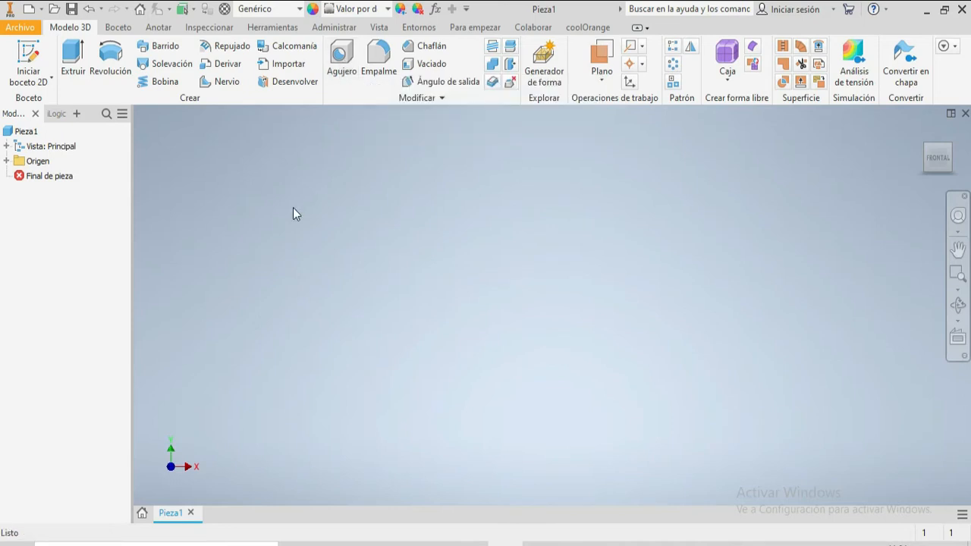
Start a sketch on the horizontal XZ origin plane and draw a center rectangle about 52 by 25 mm centred on the origin.
click(28, 53)
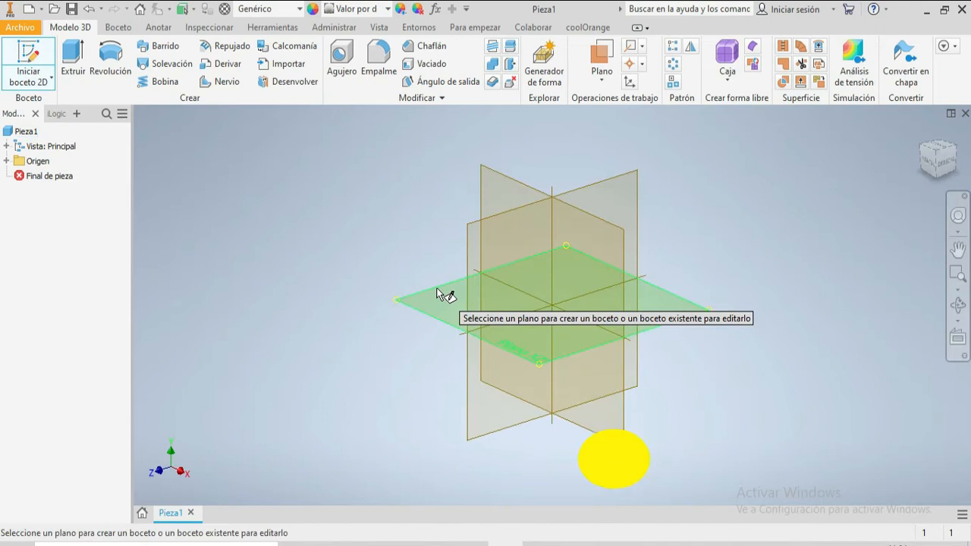
click(438, 291)
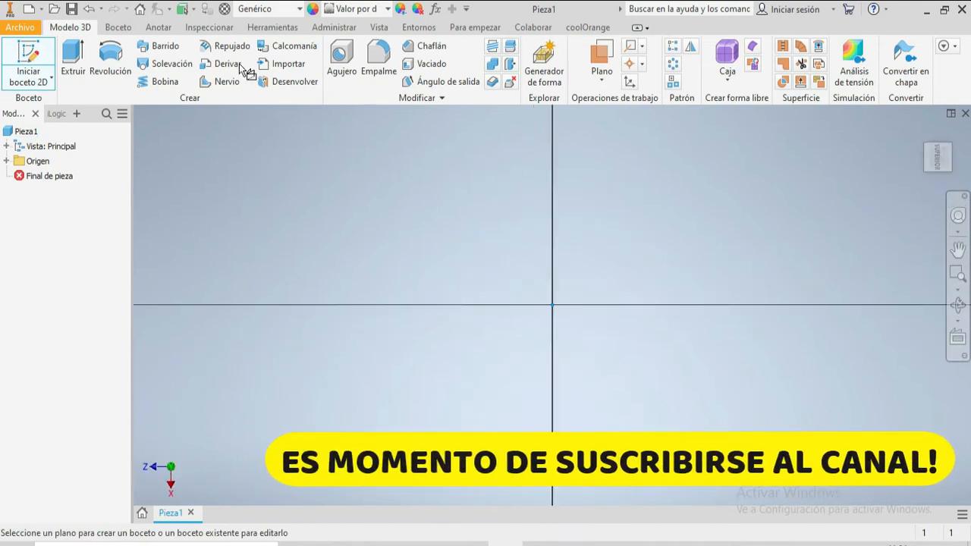
click(200, 82)
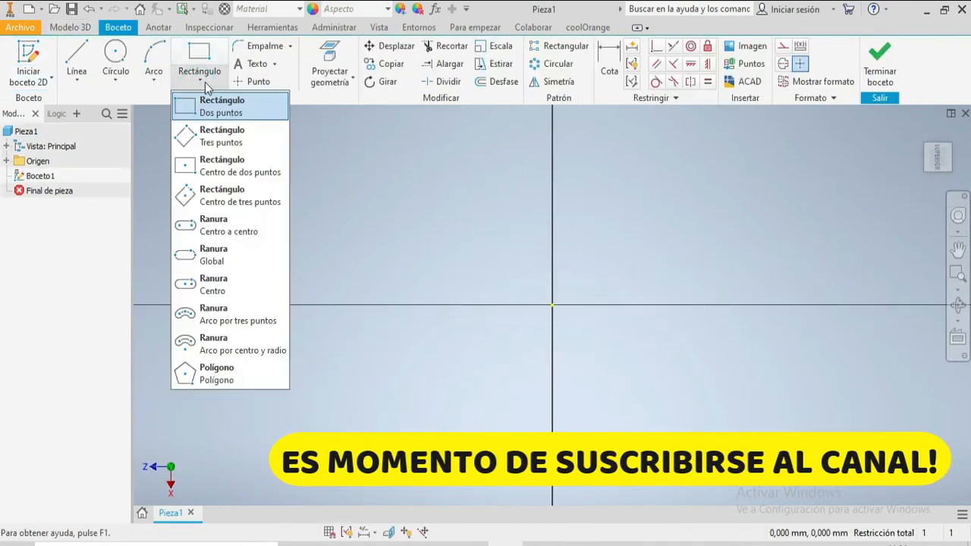
click(245, 182)
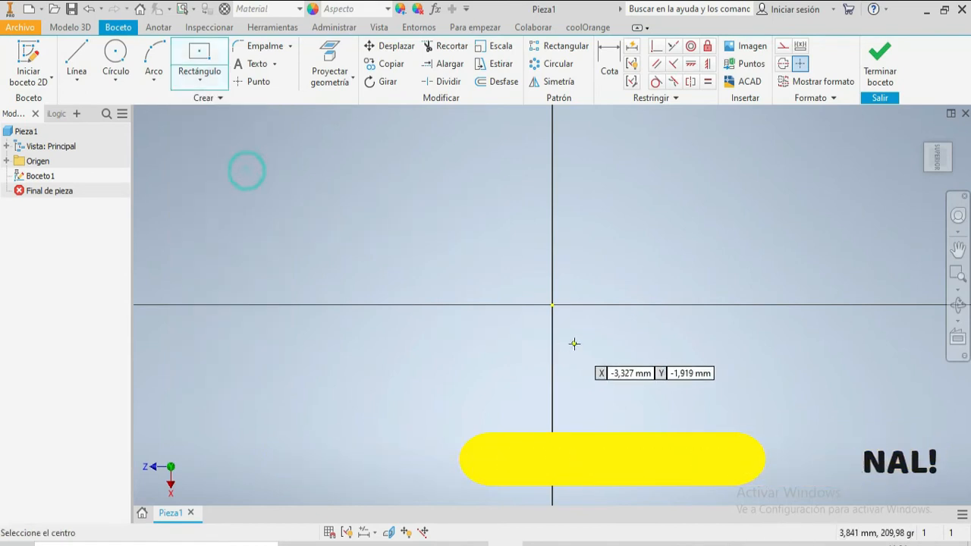
click(552, 305)
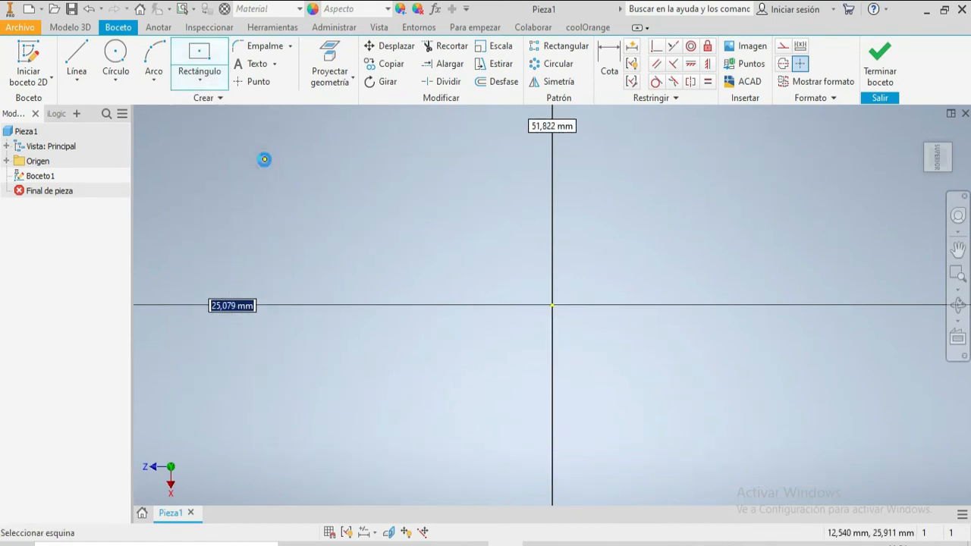
click(264, 159)
Dimension the rectangle's short side at 40 mm.
click(609, 65)
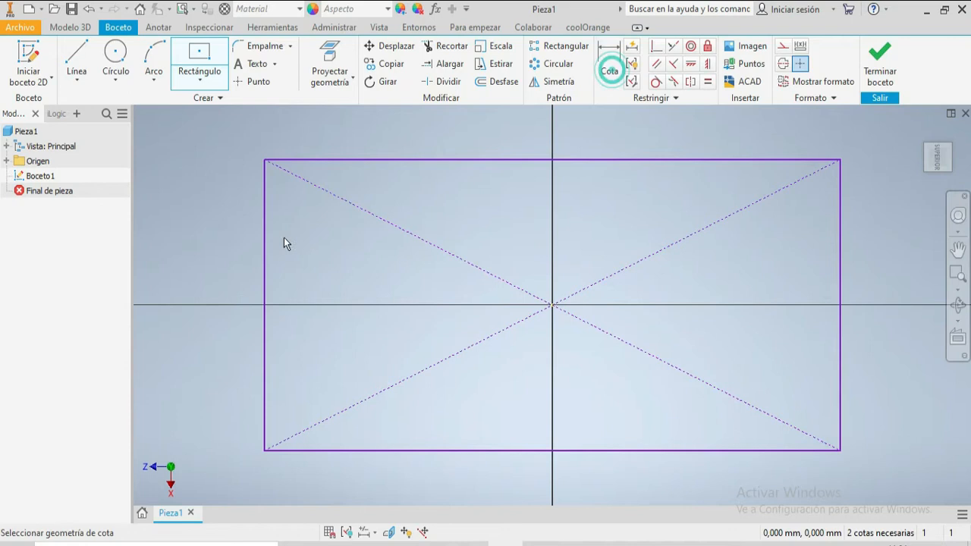
click(264, 232)
click(184, 220)
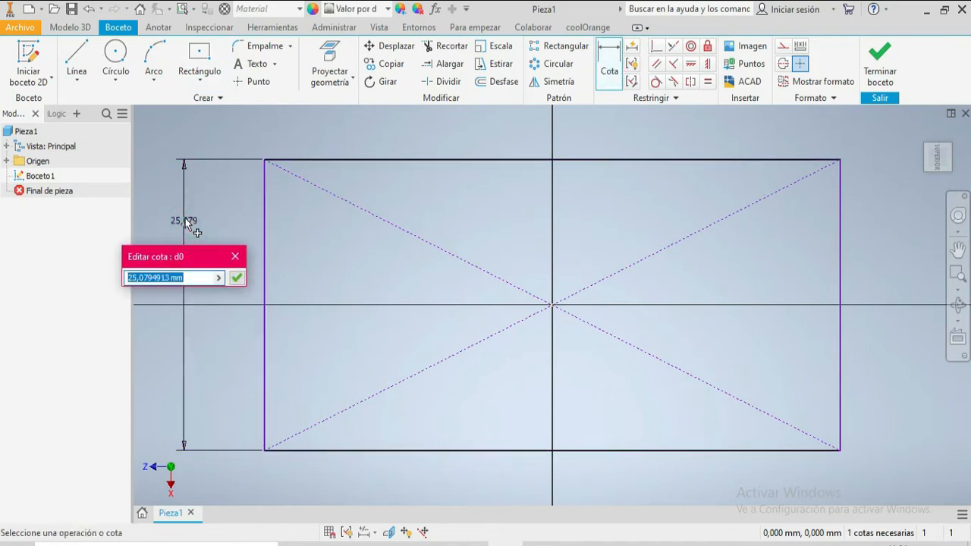
text(40)
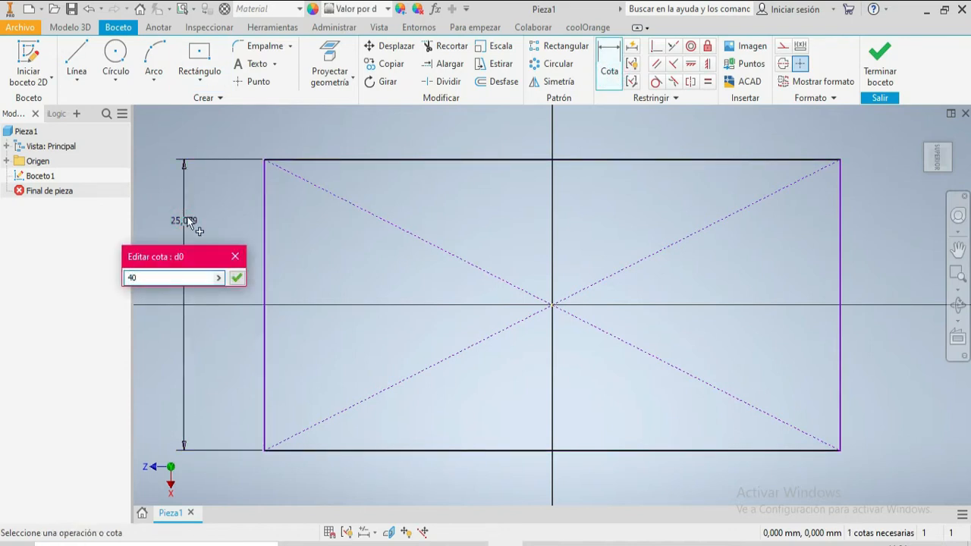
key(Return)
Dimension the rectangle's long side at 60 mm and finish the sketch.
scroll(341, 171, up, 8)
click(337, 159)
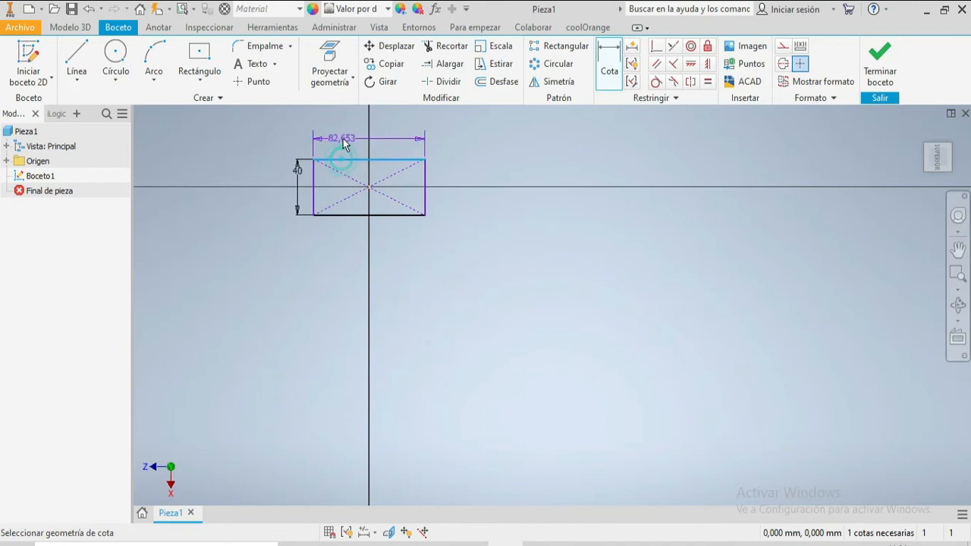
click(342, 136)
text(60)
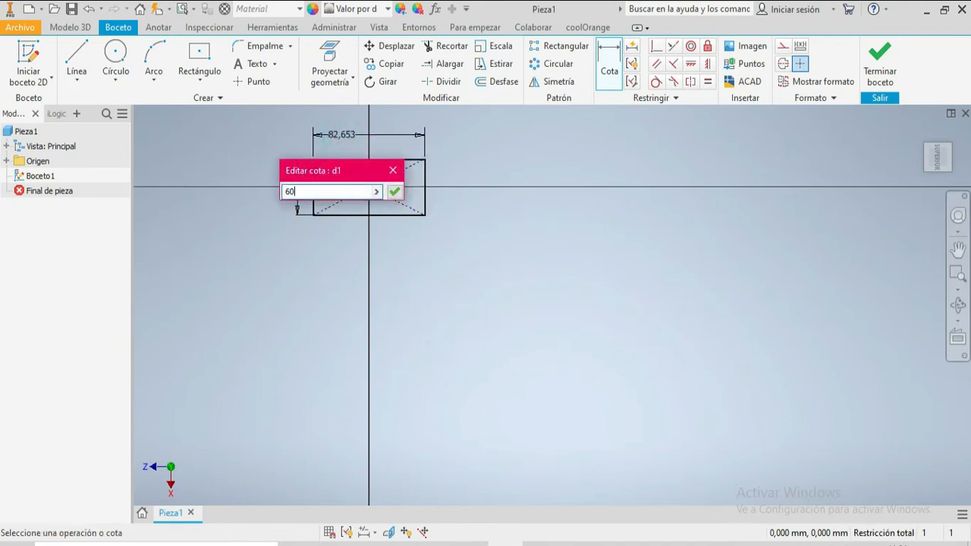
click(394, 191)
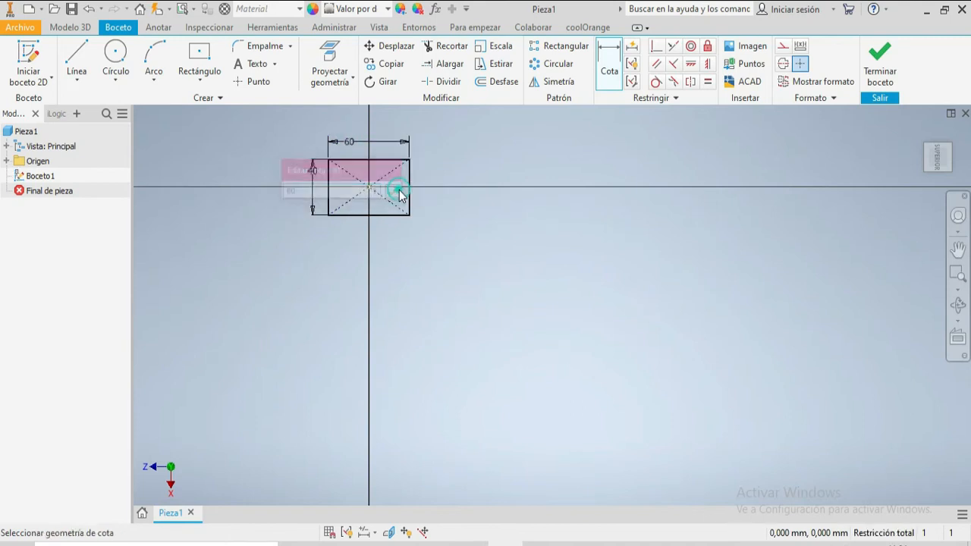
click(892, 64)
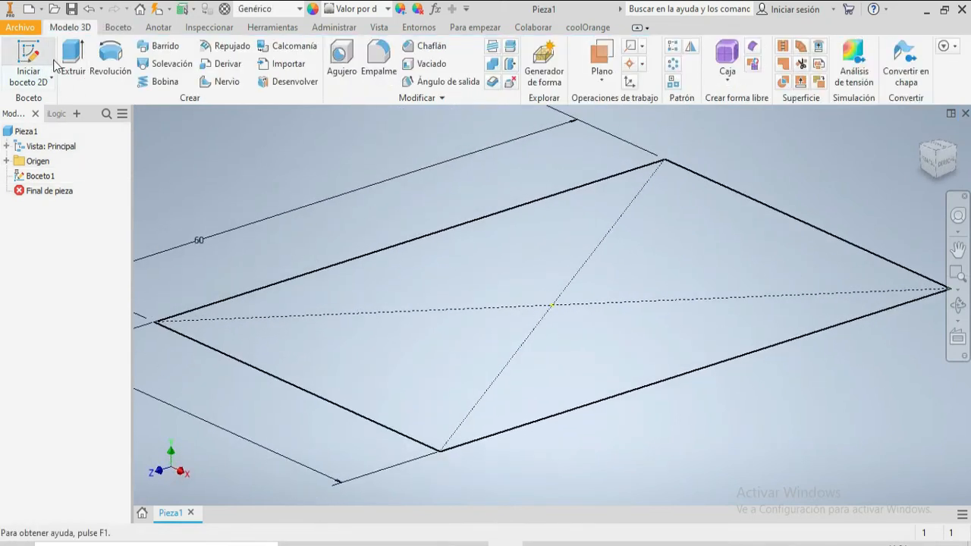
Extrude the rectangular profile upward by 60 mm to form a solid block.
click(72, 55)
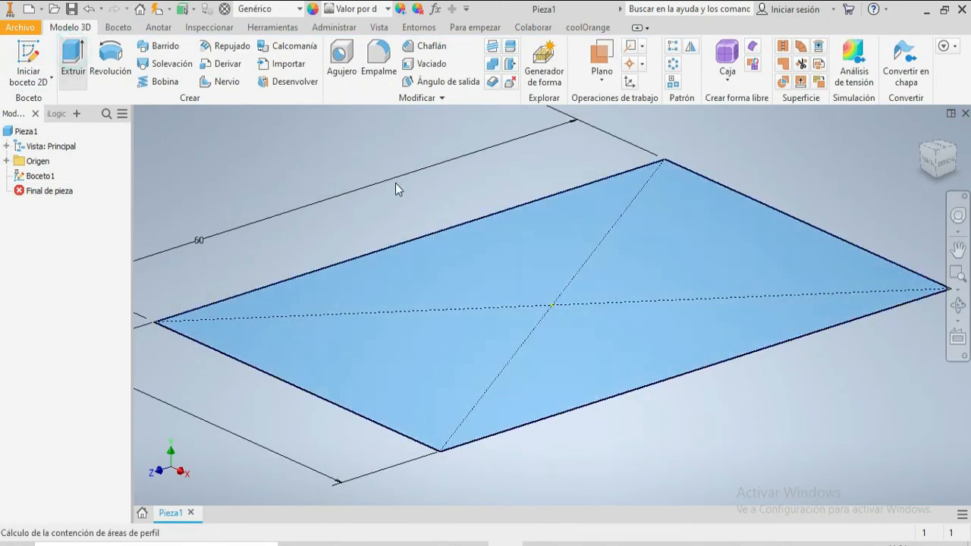
click(258, 183)
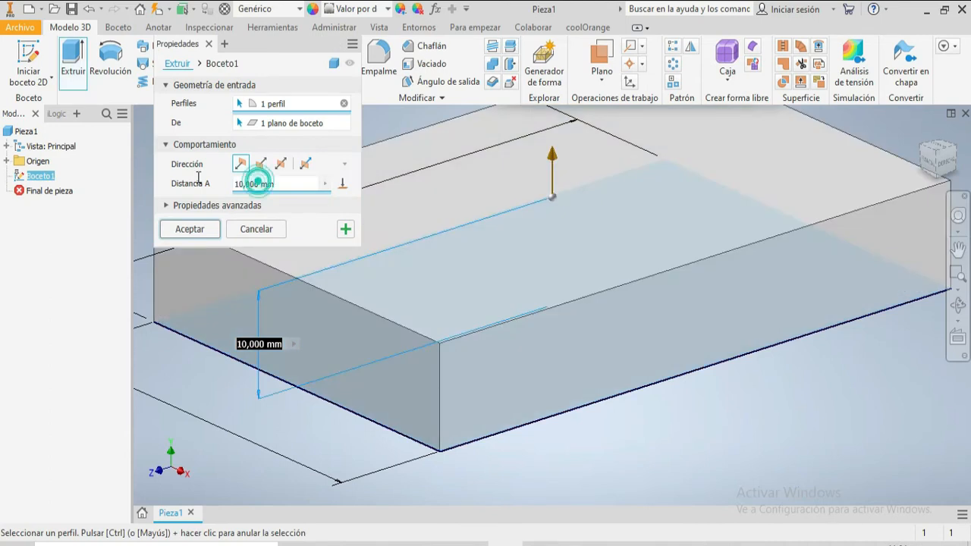
text(60)
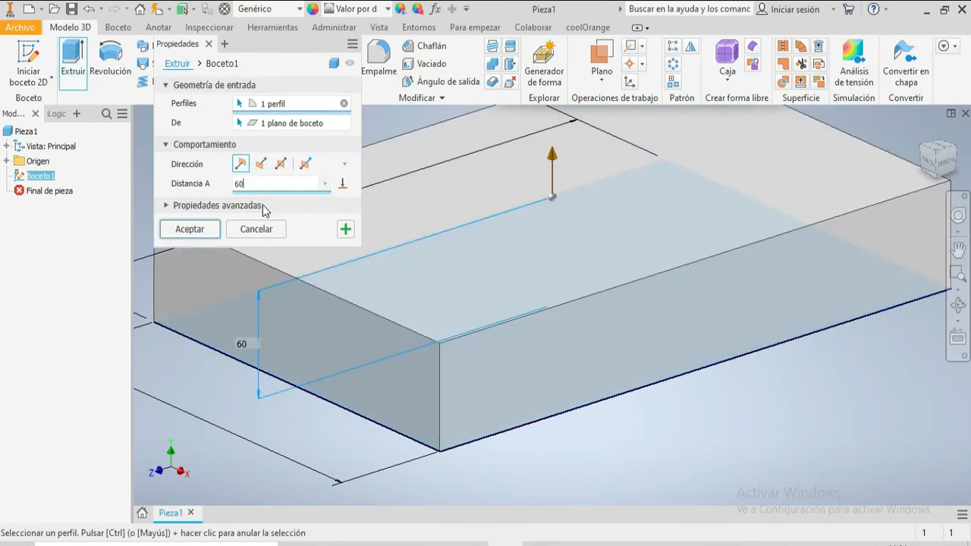
scroll(590, 239, up, 5)
scroll(590, 239, down, 5)
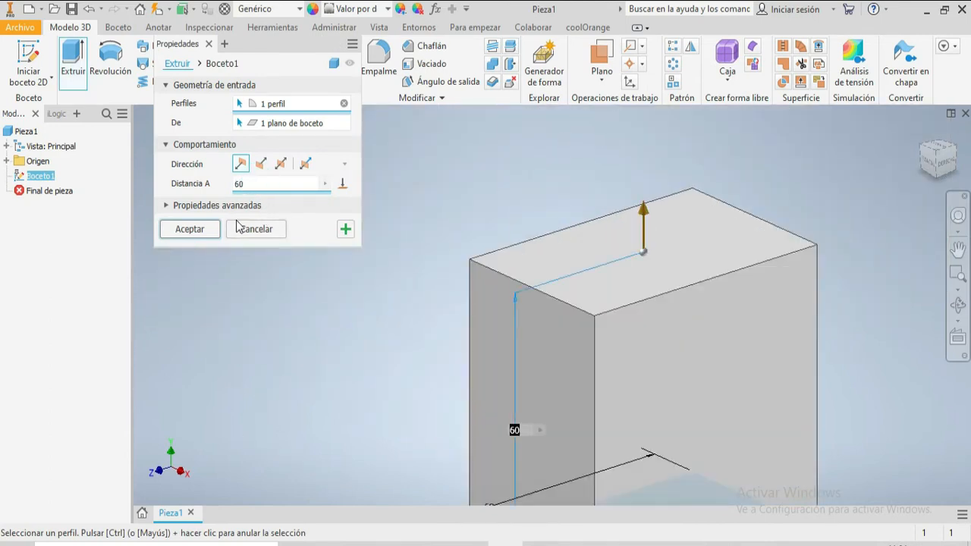
click(190, 229)
scroll(606, 292, up, 4)
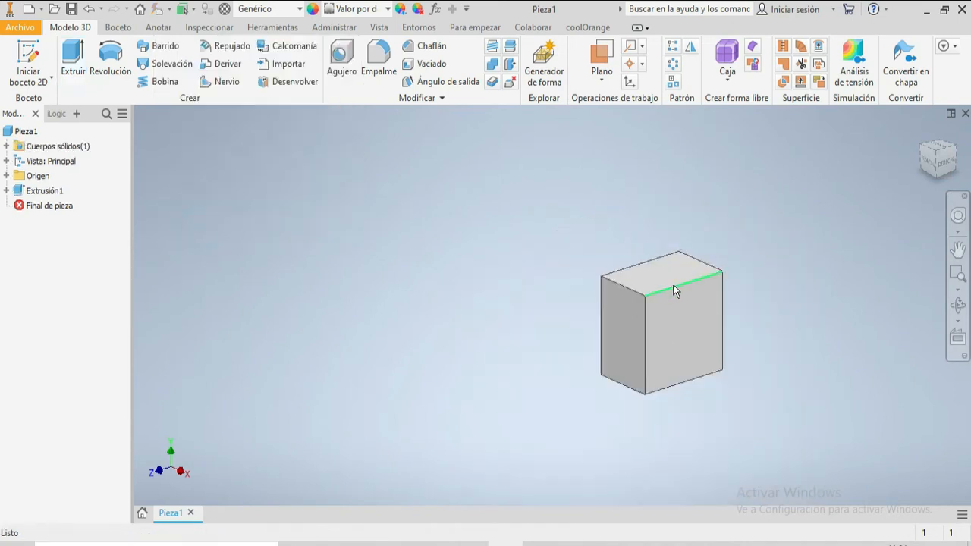
scroll(751, 280, down, 2)
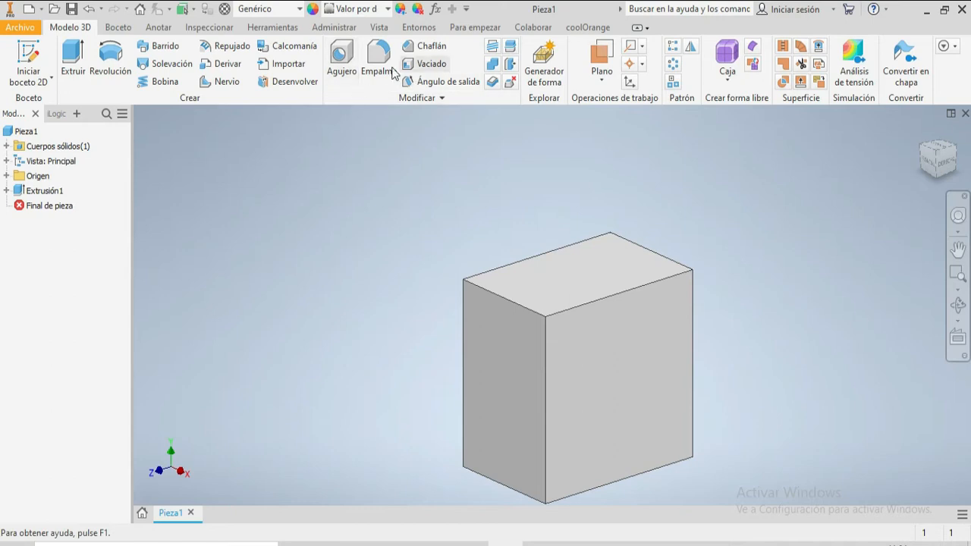
Start the Hole command, place one hole on the block's top face near a corner, and show its input geometry settings.
click(347, 58)
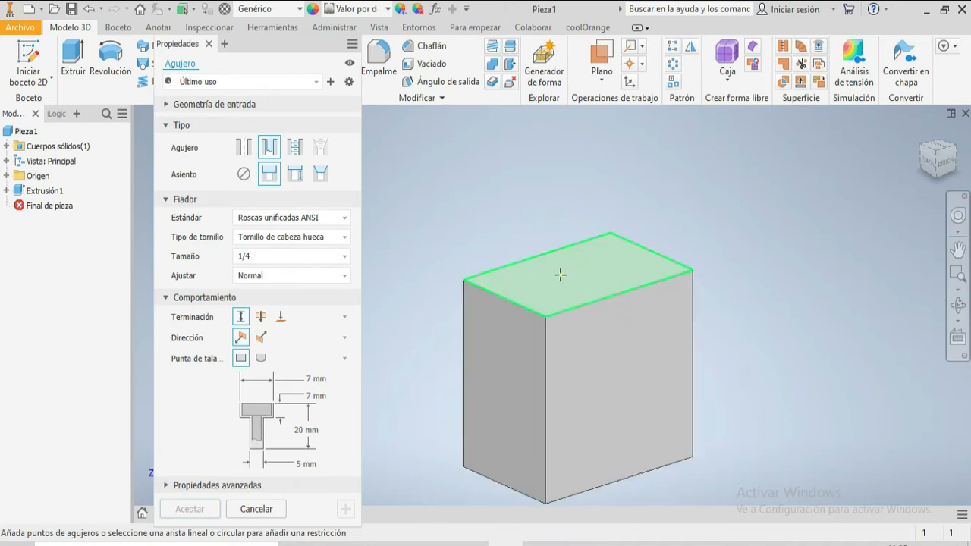
click(939, 149)
click(471, 254)
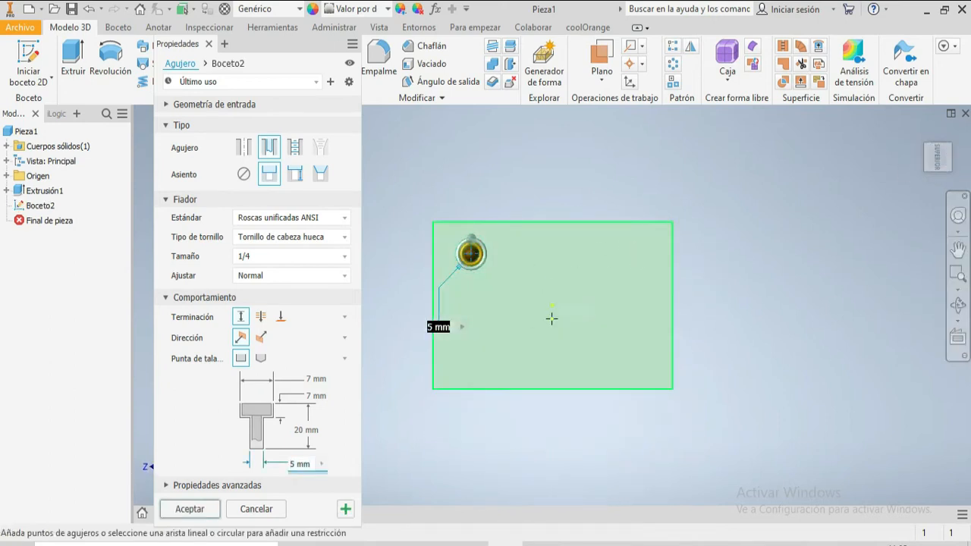
click(918, 136)
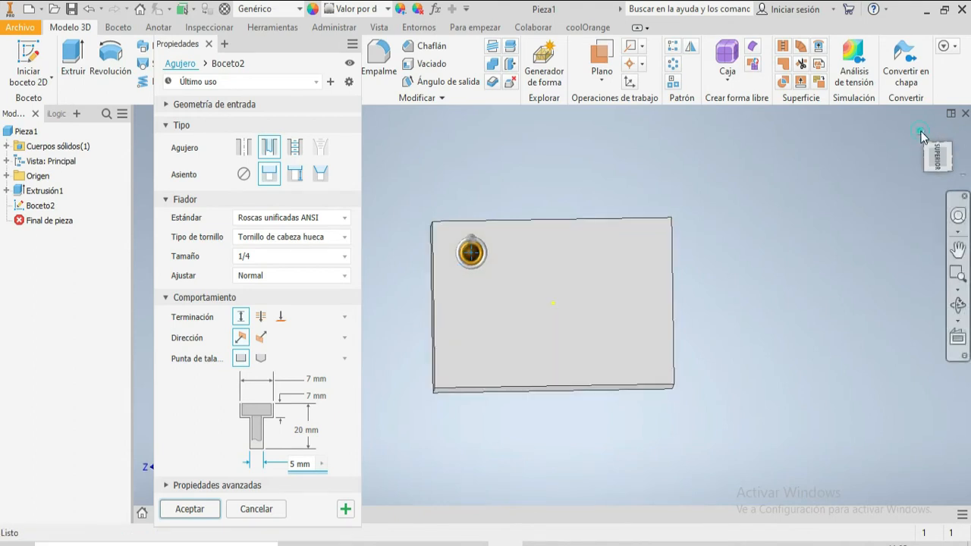
scroll(479, 206, up, 3)
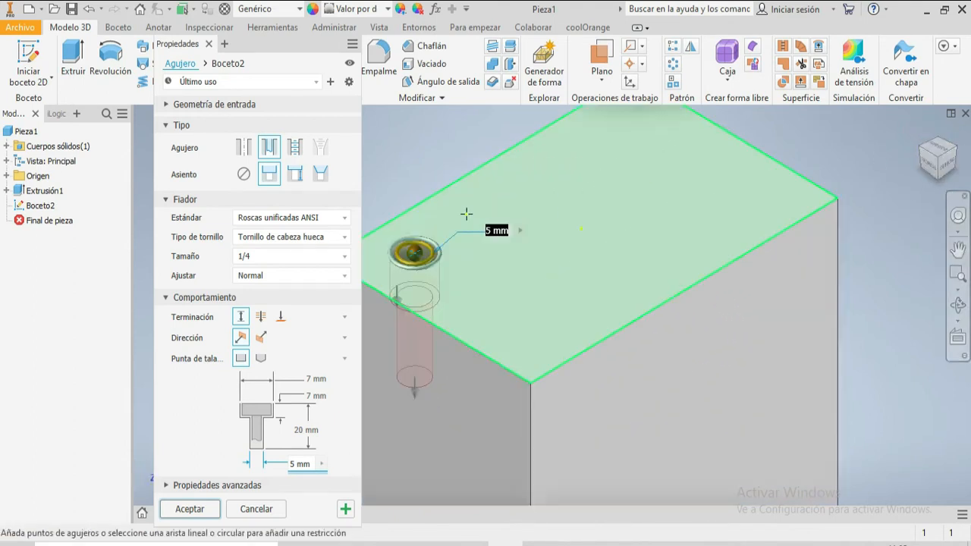
scroll(465, 211, down, 2)
scroll(408, 212, up, 2)
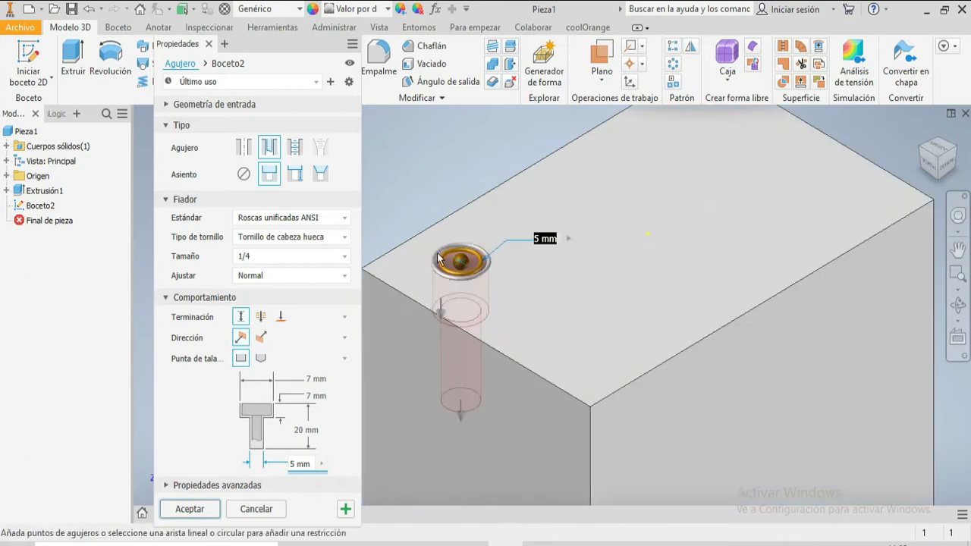
scroll(452, 257, down, 2)
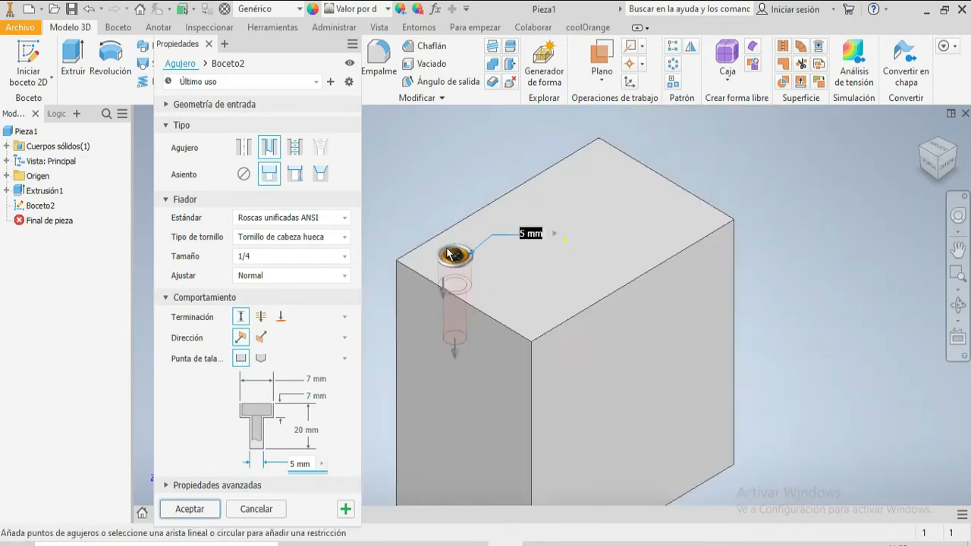
click(187, 106)
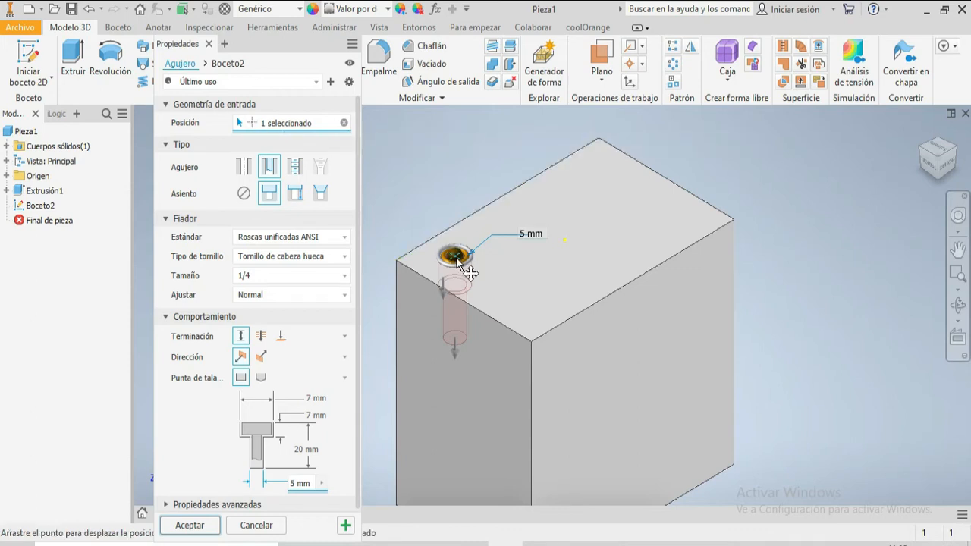
Add a second hole near the far corner of the top face and delete it again.
click(593, 182)
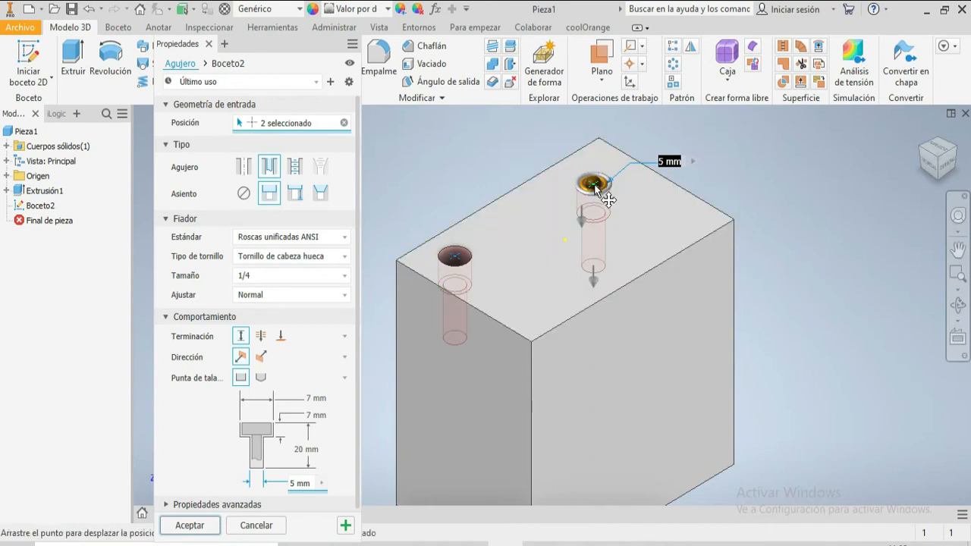
scroll(594, 184, up, 5)
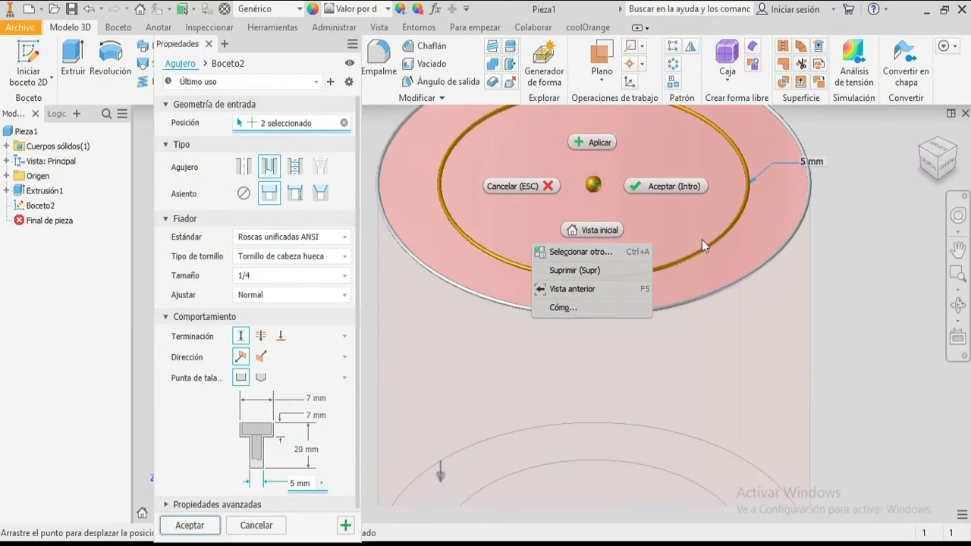
click(573, 270)
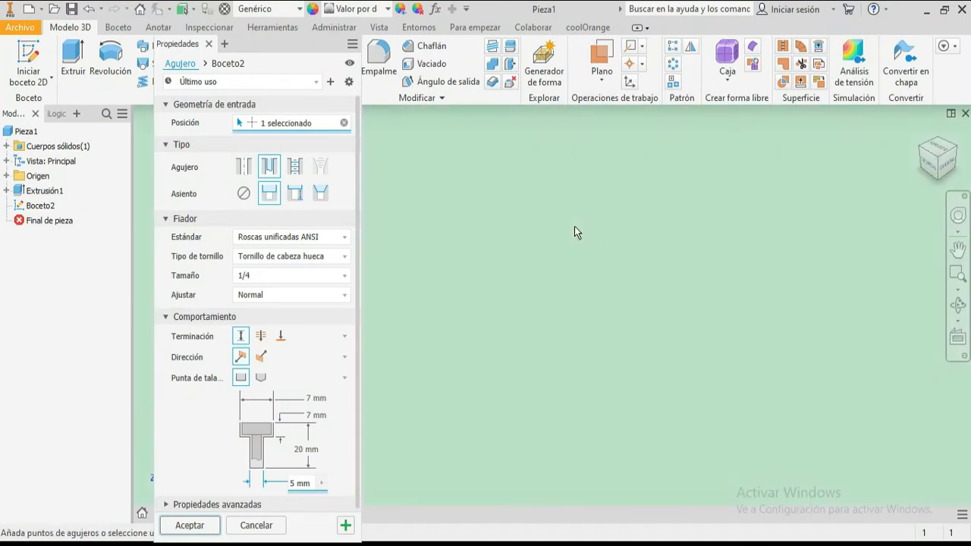
Position the remaining hole's centre 5 mm from each of the two adjacent top-face edges.
scroll(530, 258, down, 3)
scroll(559, 299, up, 5)
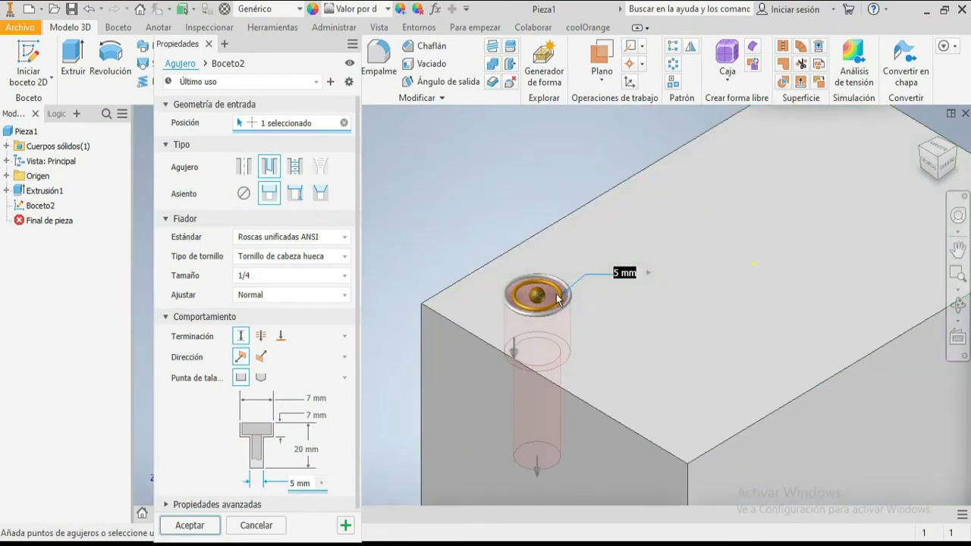
click(492, 262)
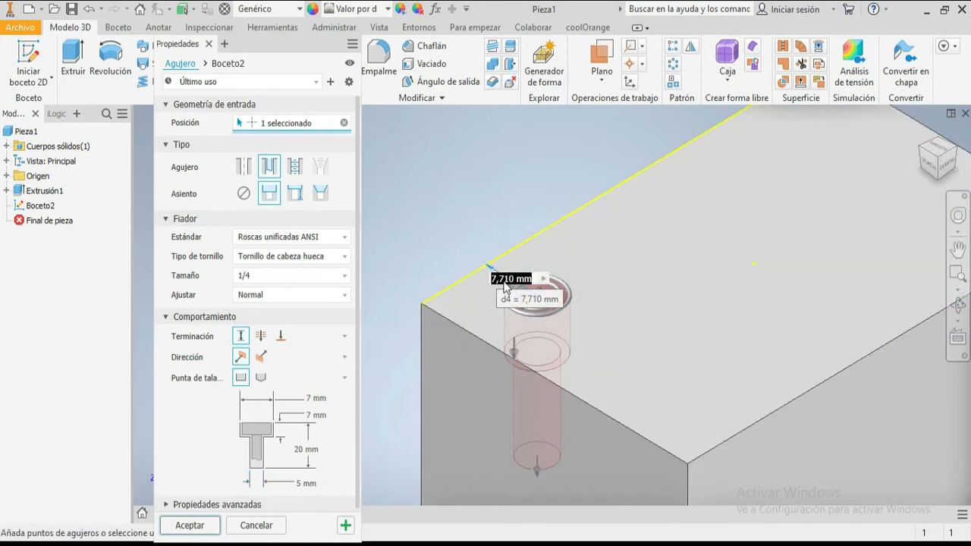
text(5)
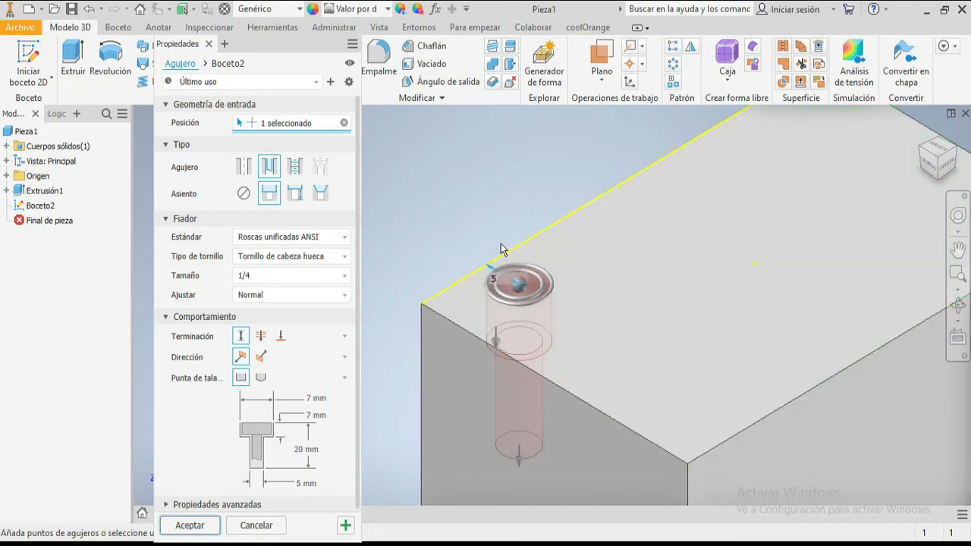
key(Return)
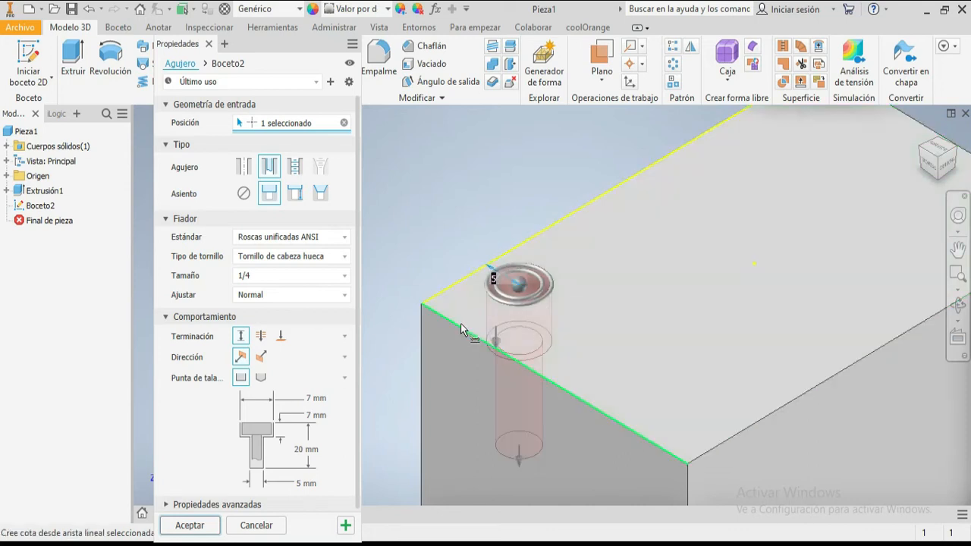
click(457, 328)
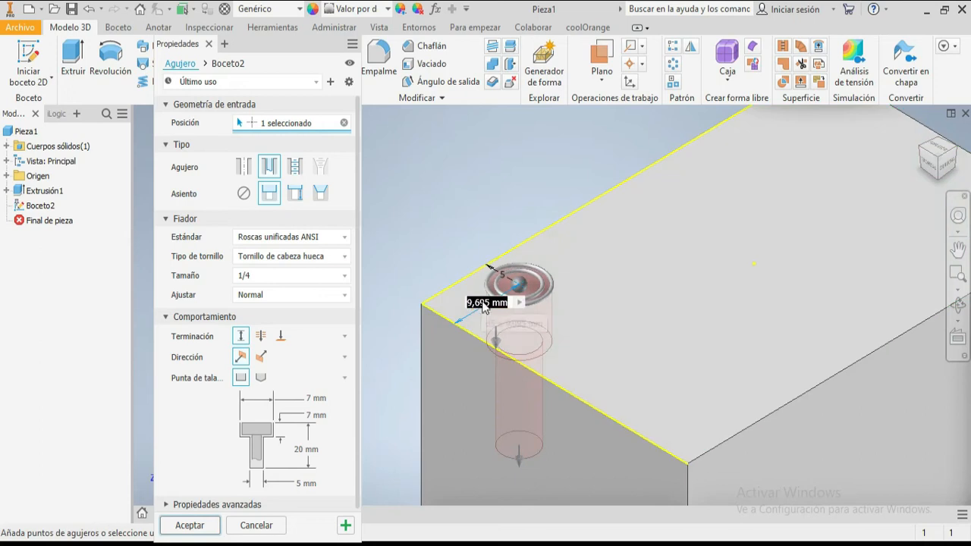
text(5)
key(Return)
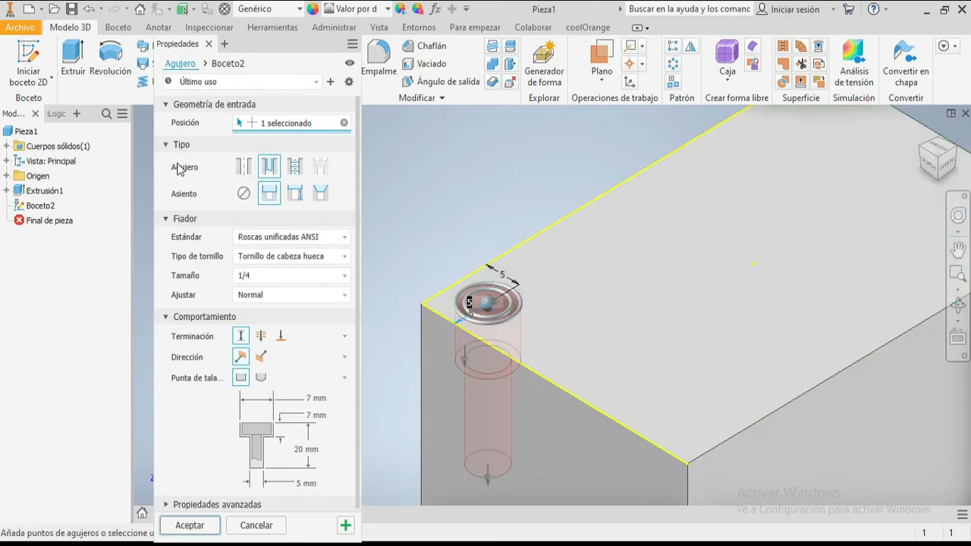
Try the simple hole type for the corner hole and check its preview on the block.
click(243, 167)
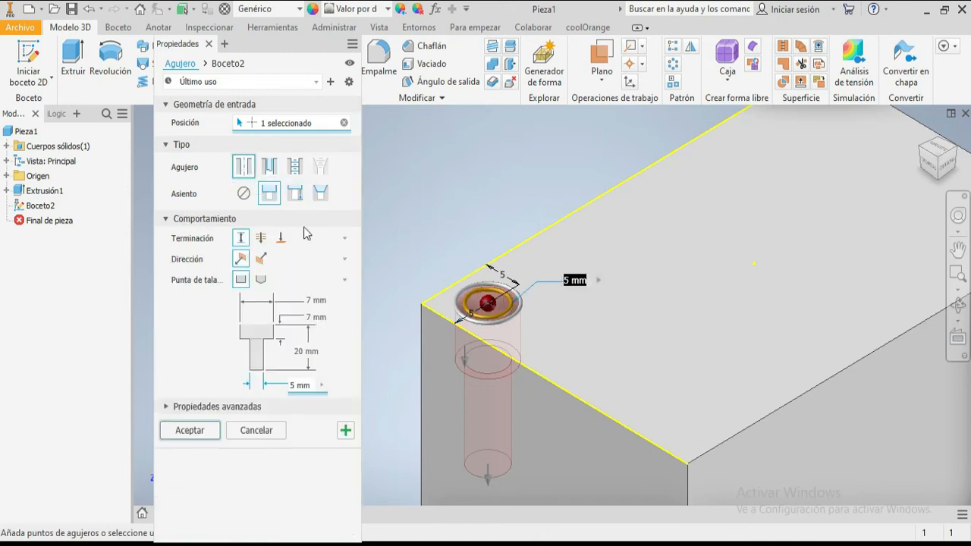
scroll(423, 247, up, 5)
scroll(421, 246, down, 3)
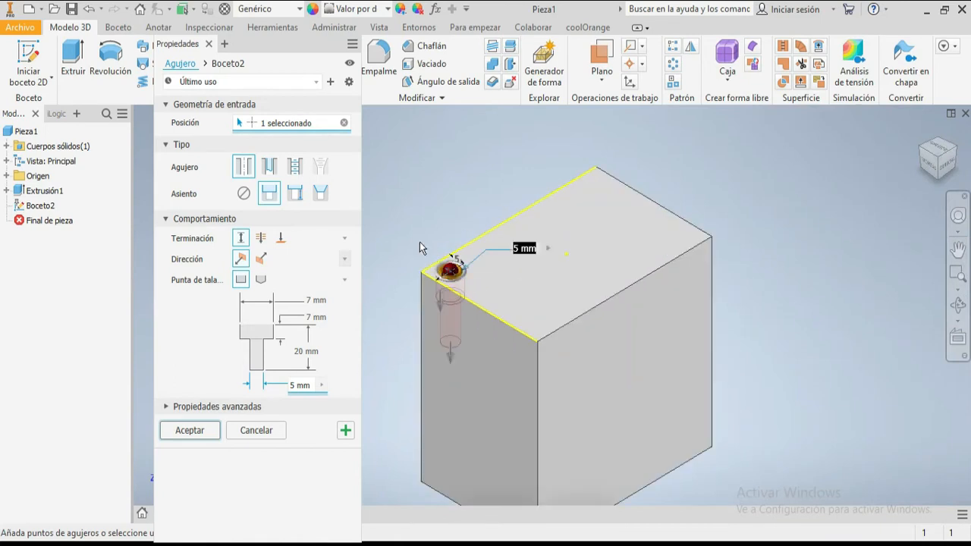
Switch the corner hole to the clearance hole type and examine its counterbored preview against the block's edges.
click(266, 166)
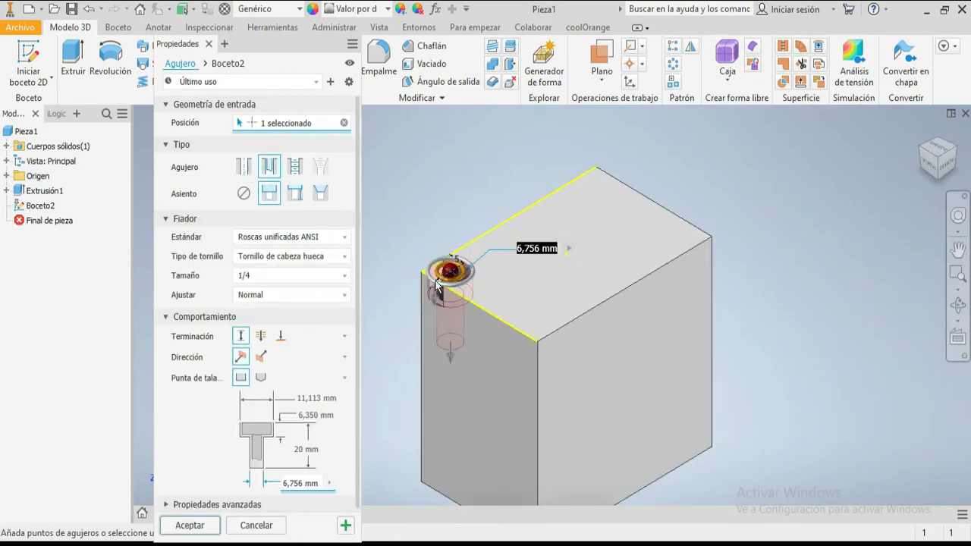
scroll(446, 283, down, 4)
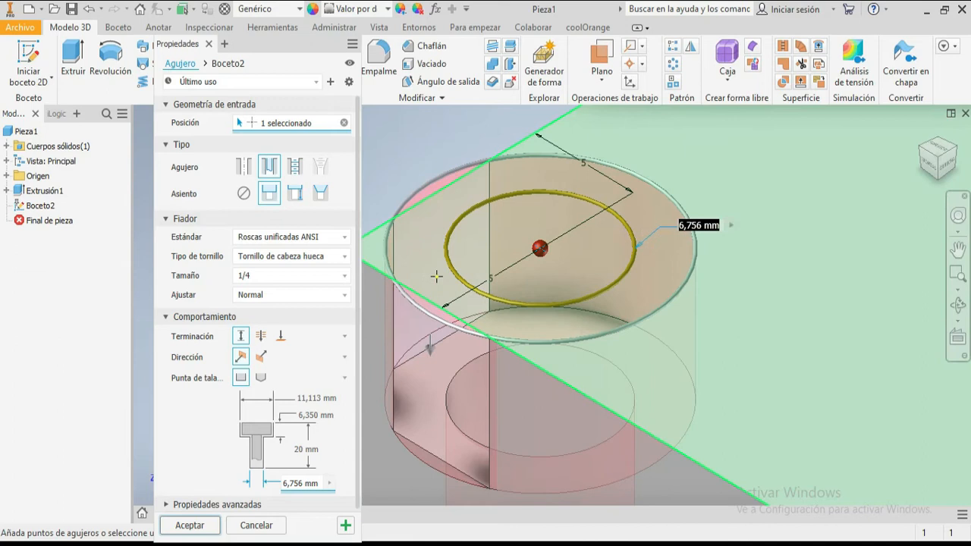
scroll(455, 273, up, 3)
scroll(397, 266, up, 3)
scroll(407, 268, down, 4)
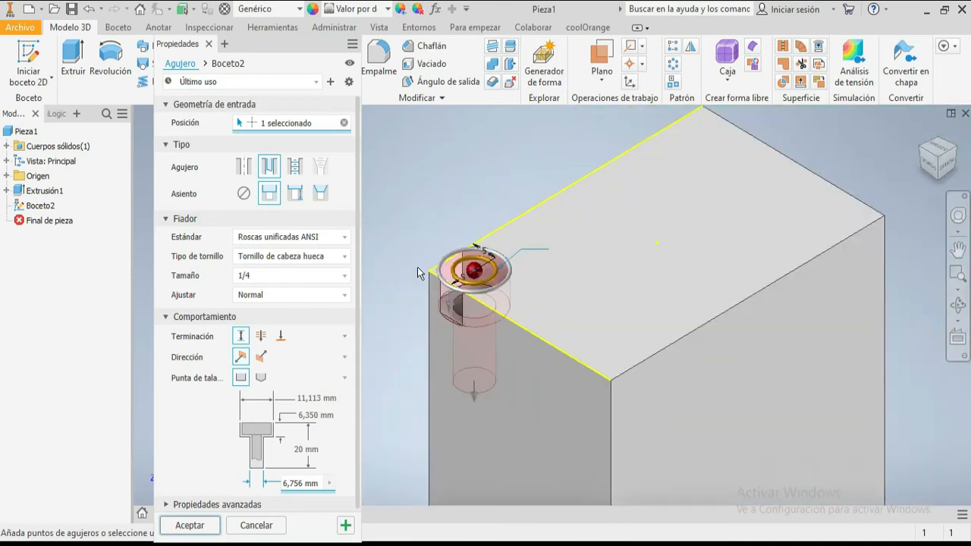
scroll(520, 288, up, 3)
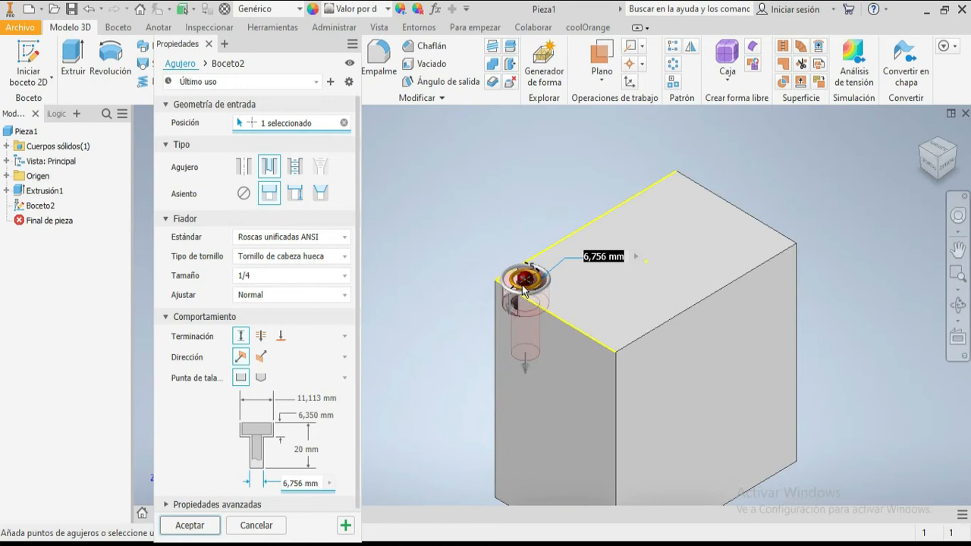
scroll(525, 277, down, 1)
scroll(525, 277, up, 5)
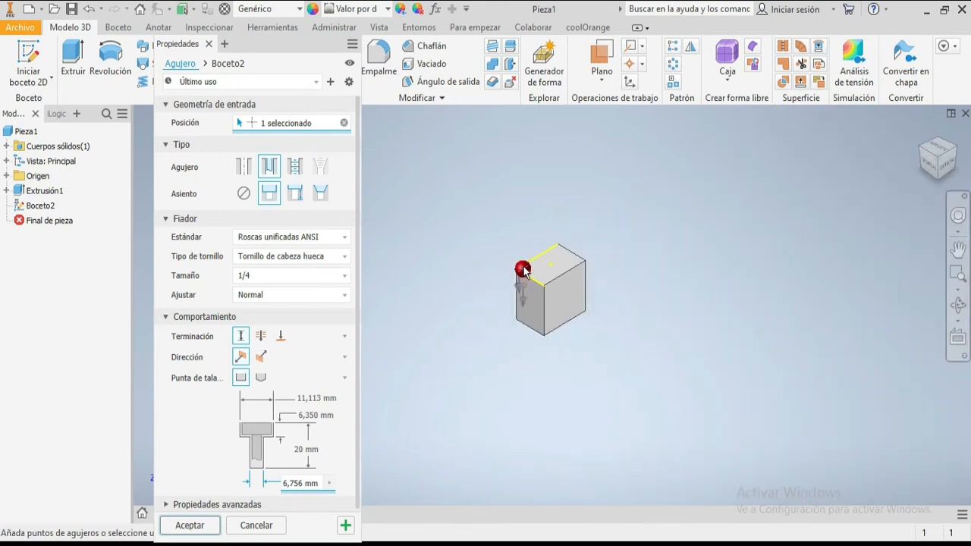
scroll(525, 274, down, 4)
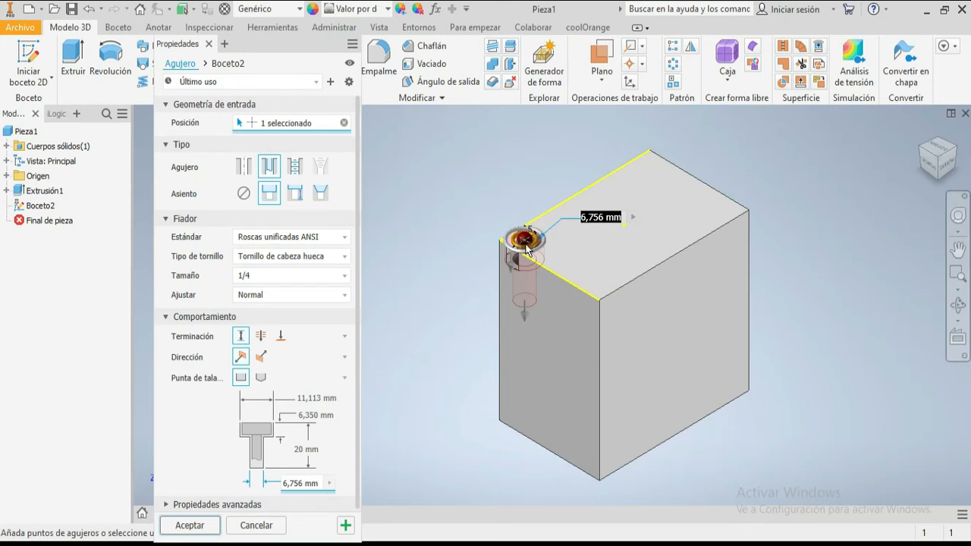
Change the hole type to tapped and try a counterbore diameter of 4 mm.
click(296, 167)
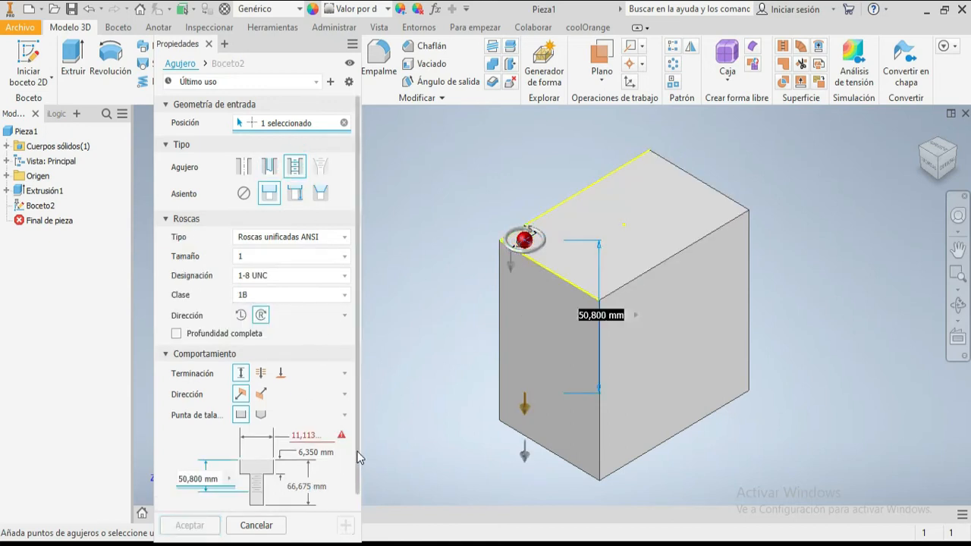
scroll(521, 272, up, 3)
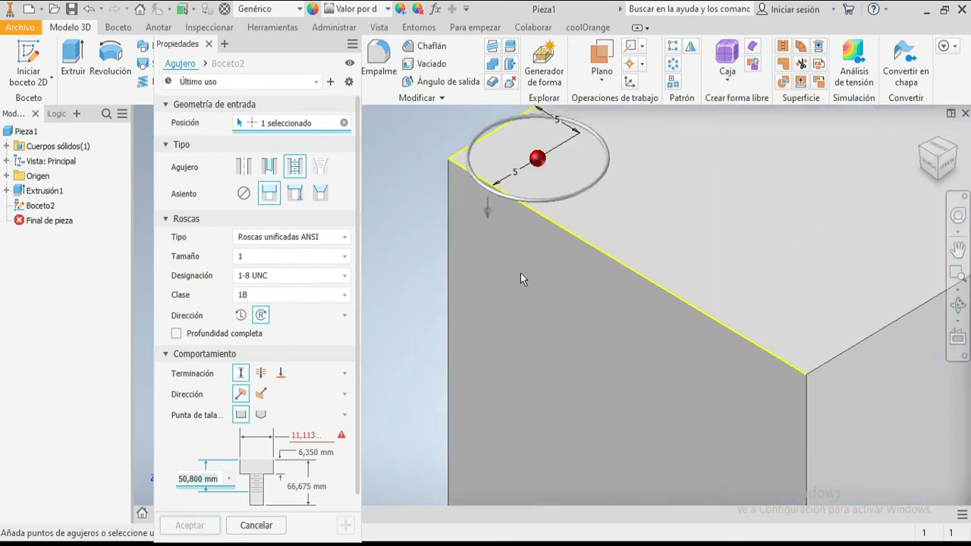
mouse_move(313, 435)
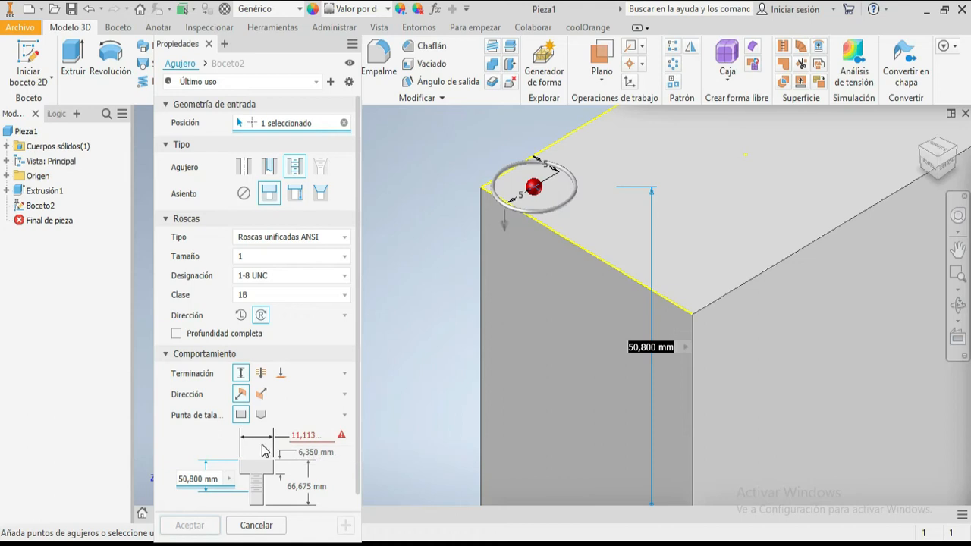
click(286, 436)
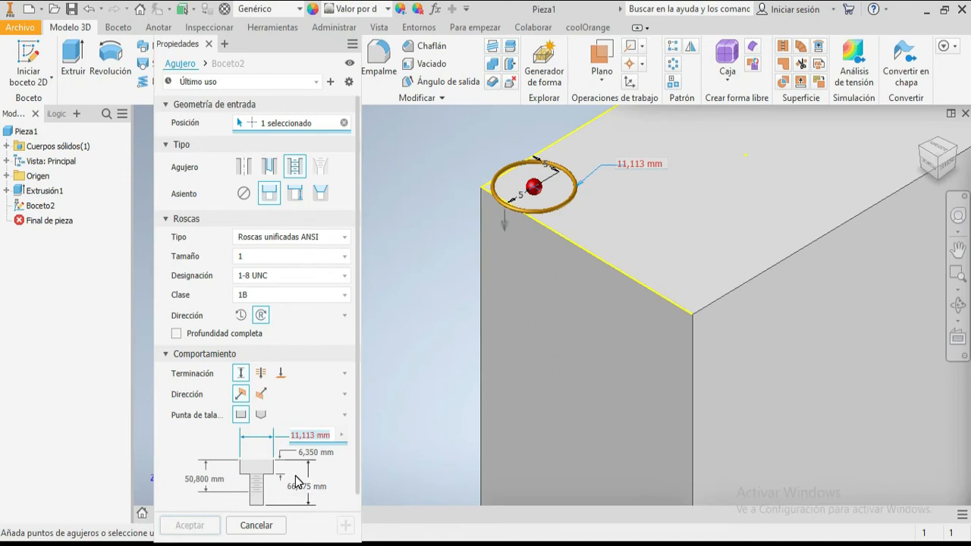
text(20)
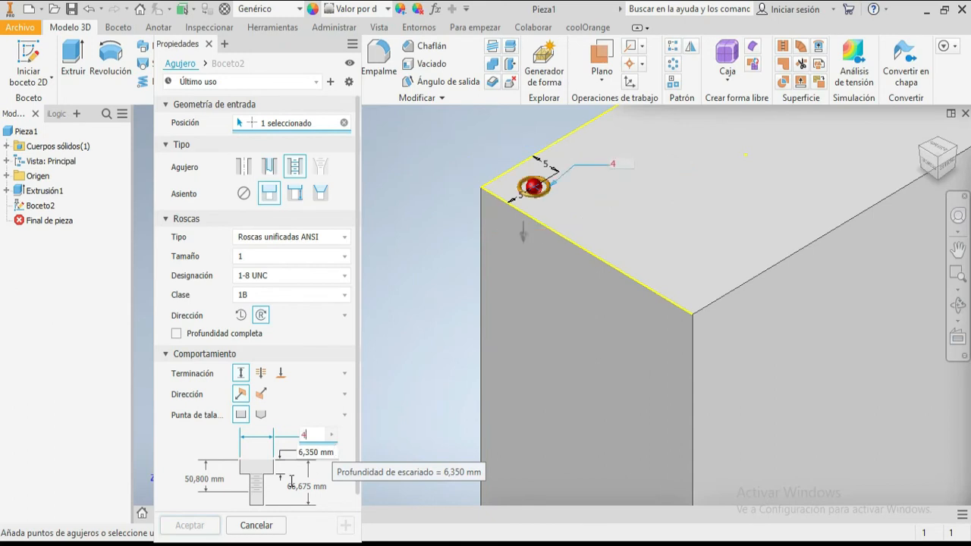
scroll(303, 470, down, 1)
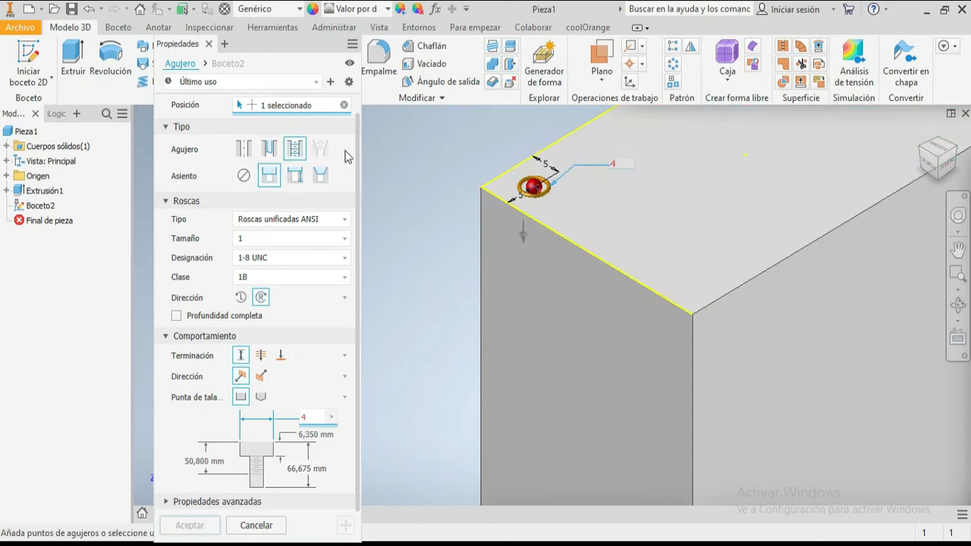
Remove the seat from the tapped hole and try the taper tapped hole type.
click(244, 175)
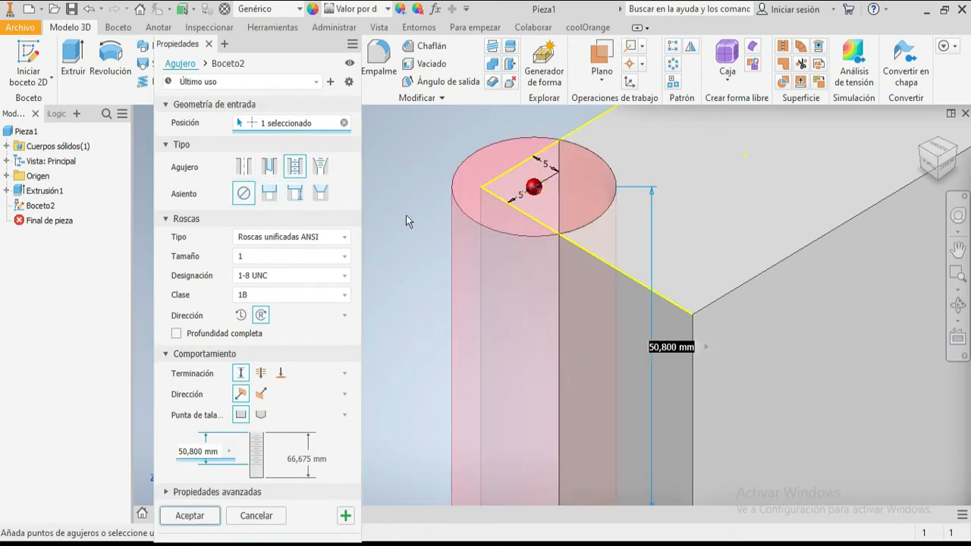
scroll(559, 210, down, 3)
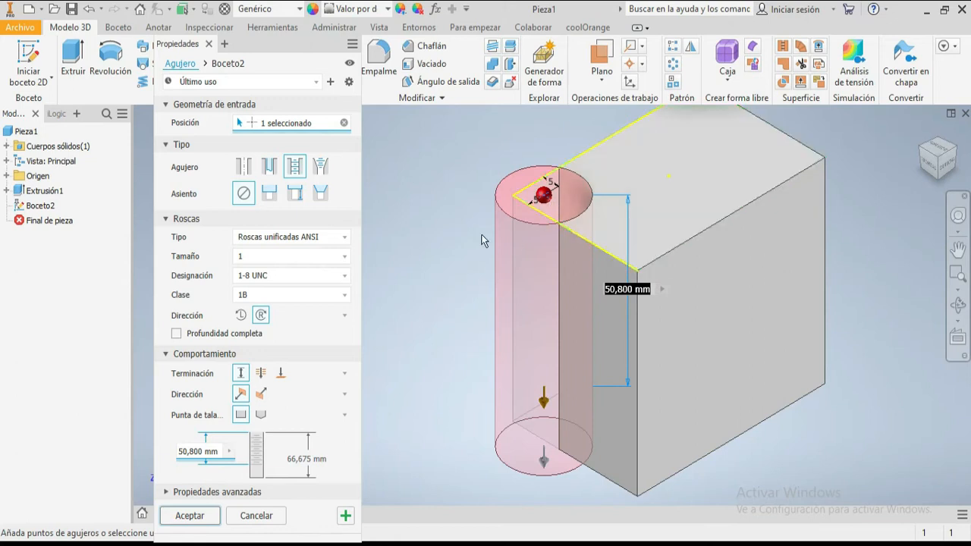
click(319, 173)
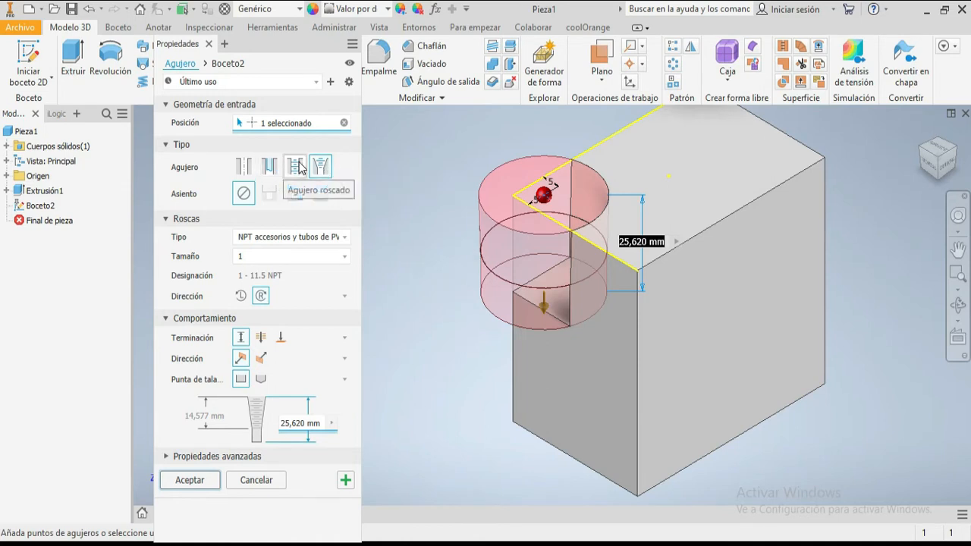
Set the hole type to clearance with a counterbore seat and view its profile from the front.
click(270, 168)
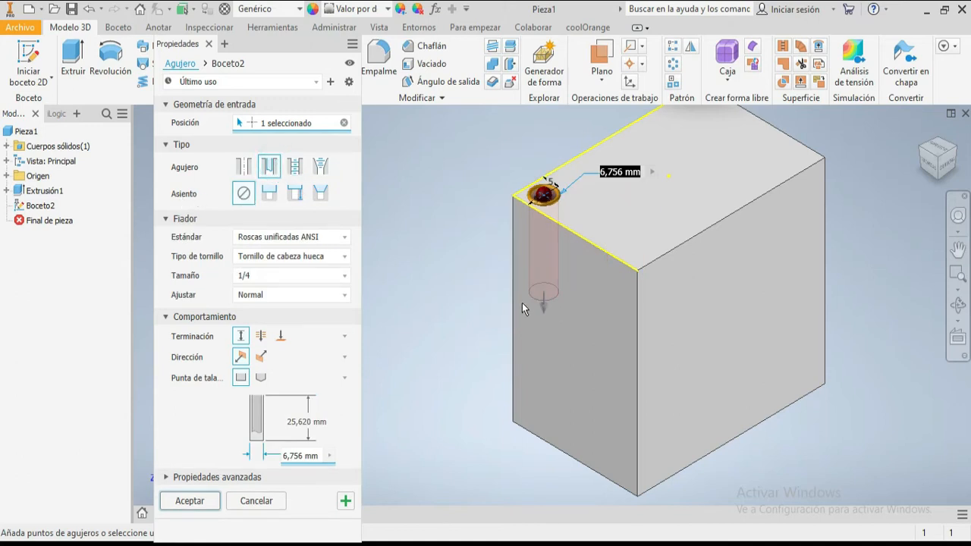
click(929, 163)
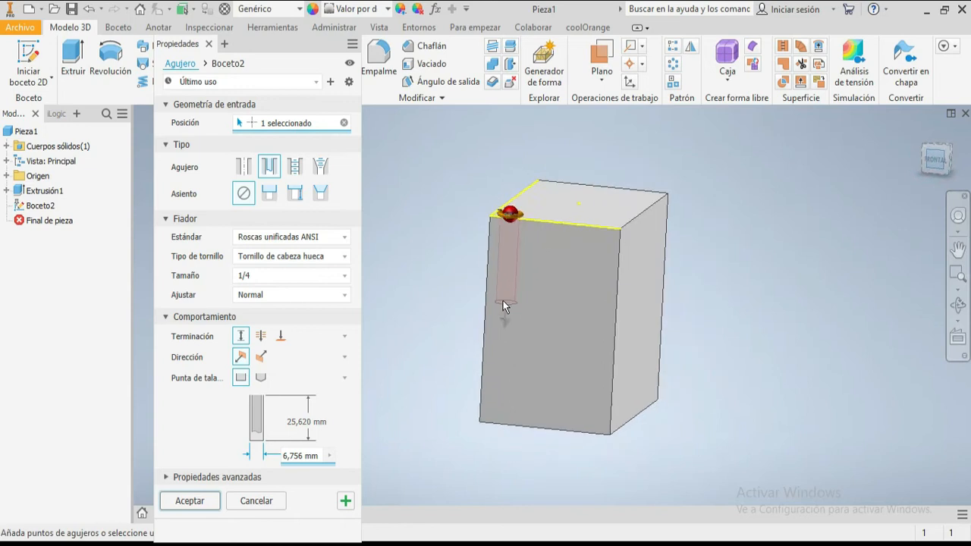
click(268, 194)
scroll(460, 231, down, 4)
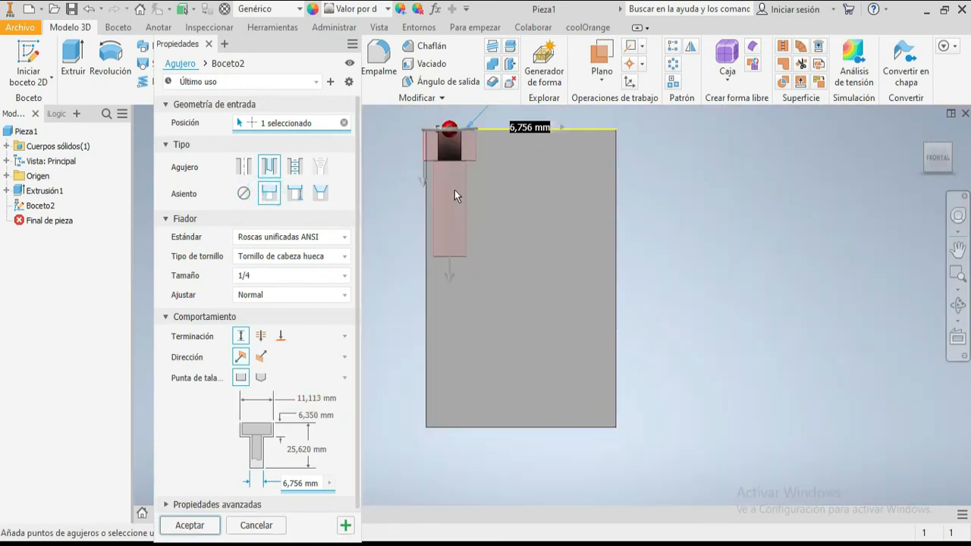
scroll(439, 122, up, 3)
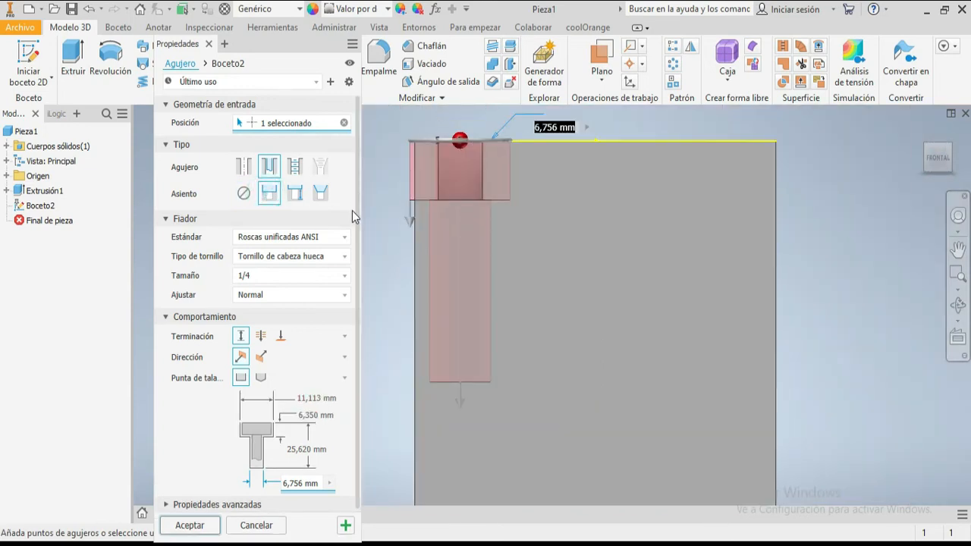
Alternate the clearance hole's seat between spotface and counterbore to compare their profiles, ending on counterbore.
click(295, 195)
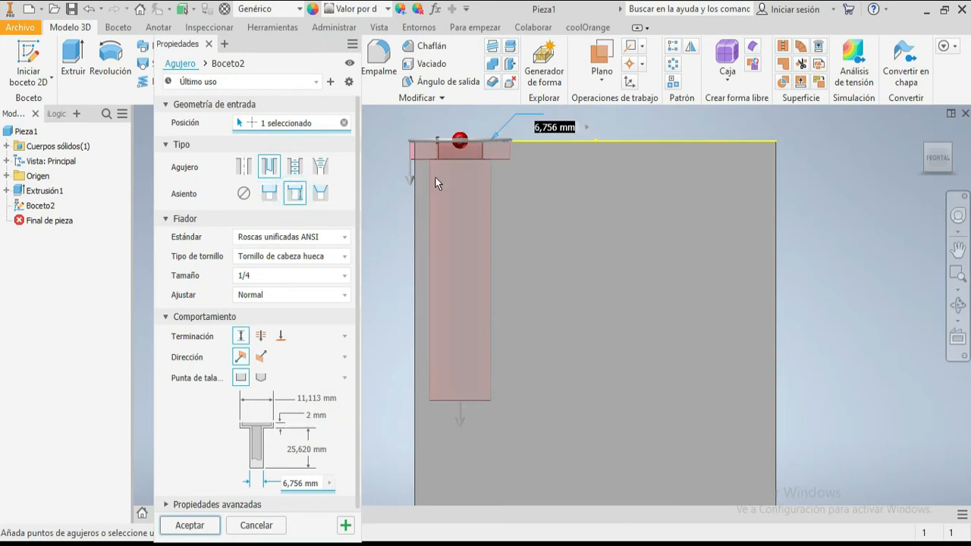
click(268, 193)
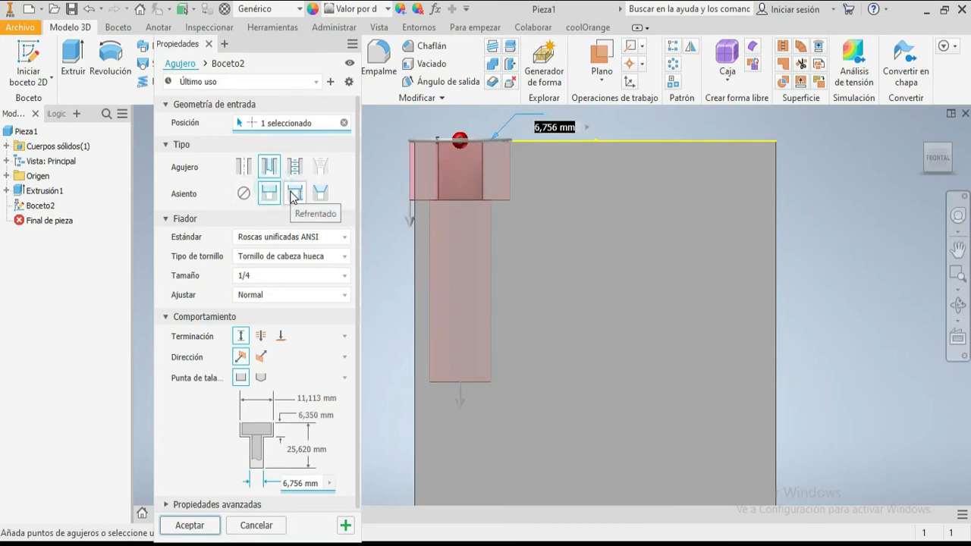
click(295, 194)
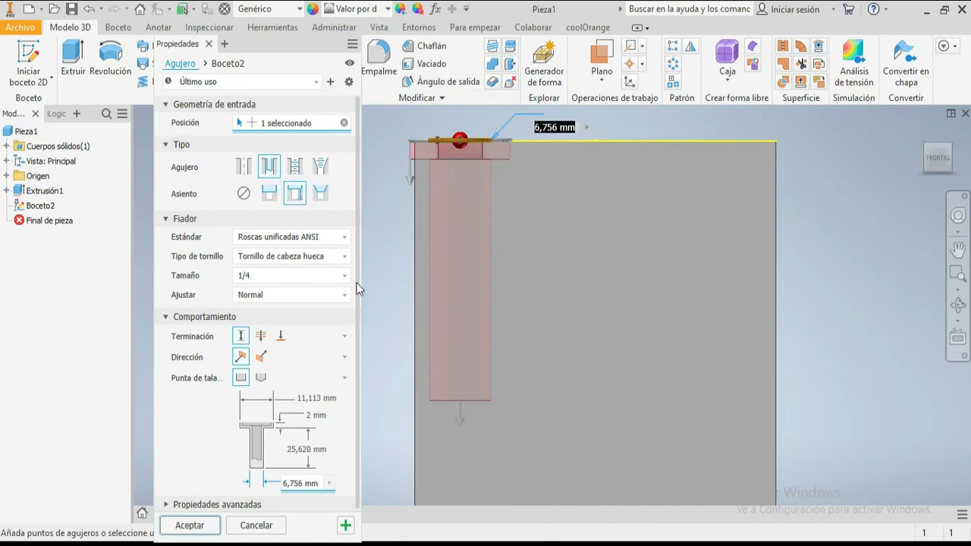
click(269, 194)
click(295, 193)
click(271, 193)
click(295, 193)
click(269, 193)
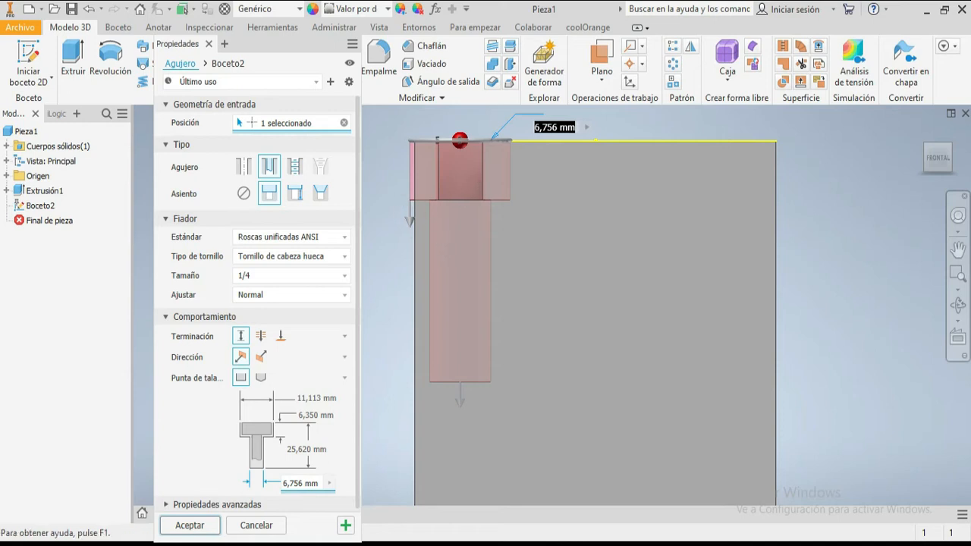
Switch to the browser to look at the "tornillo socket" image results, and return to Inventor.
key(alt+Tab)
click(425, 12)
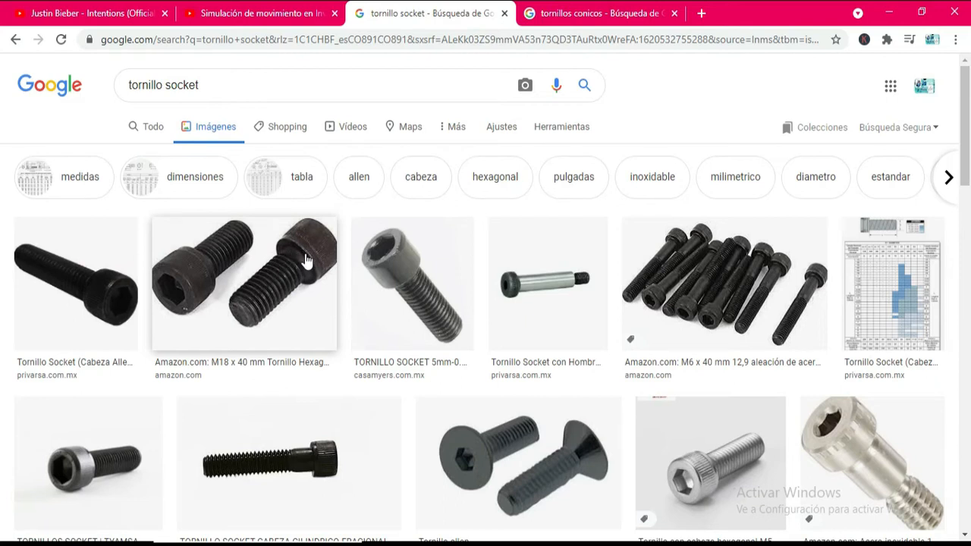
click(497, 542)
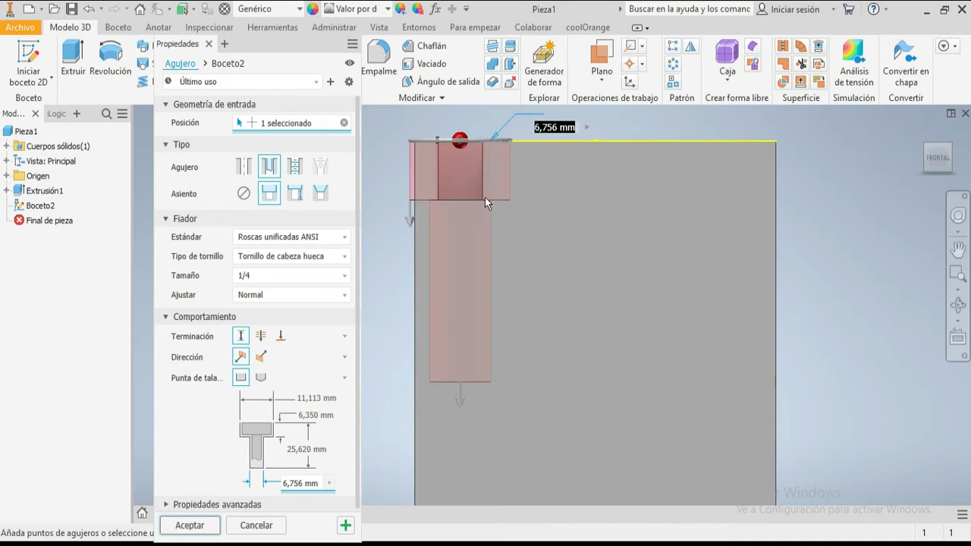
Change the clearance hole's seat to countersink and inspect its conical profile at the top face.
click(320, 192)
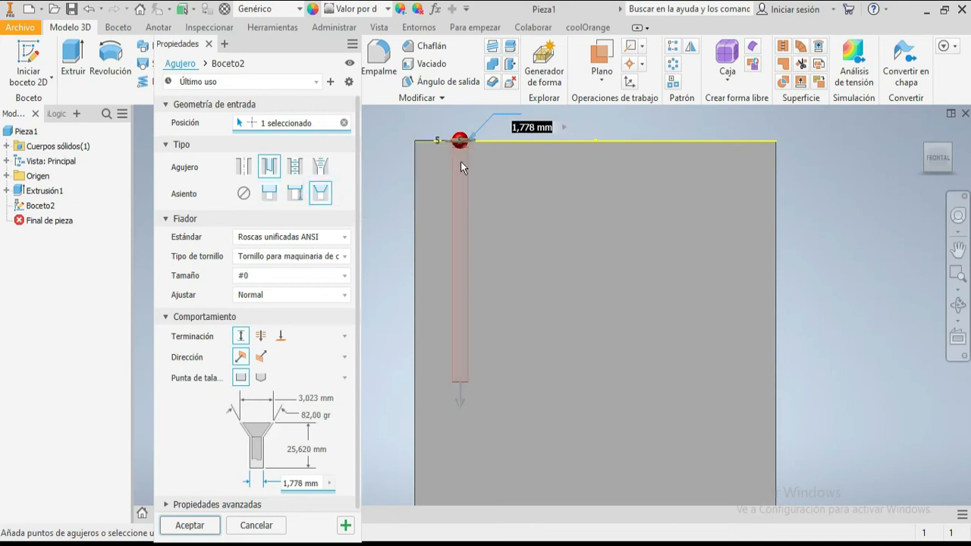
scroll(461, 162, up, 10)
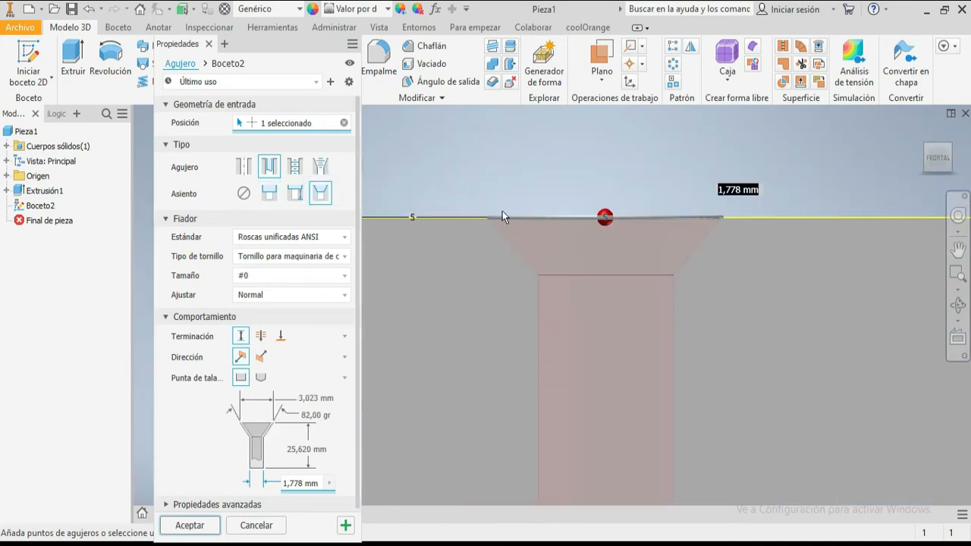
scroll(597, 275, up, 3)
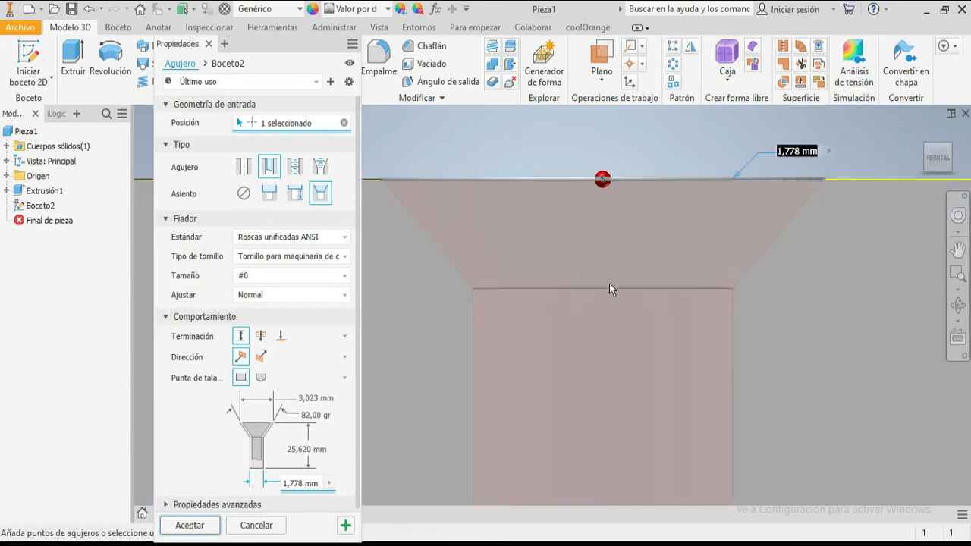
Switch to the browser to examine the countersunk Allen screw pictures, and return to the countersunk hole preview in Inventor.
key(alt+Tab)
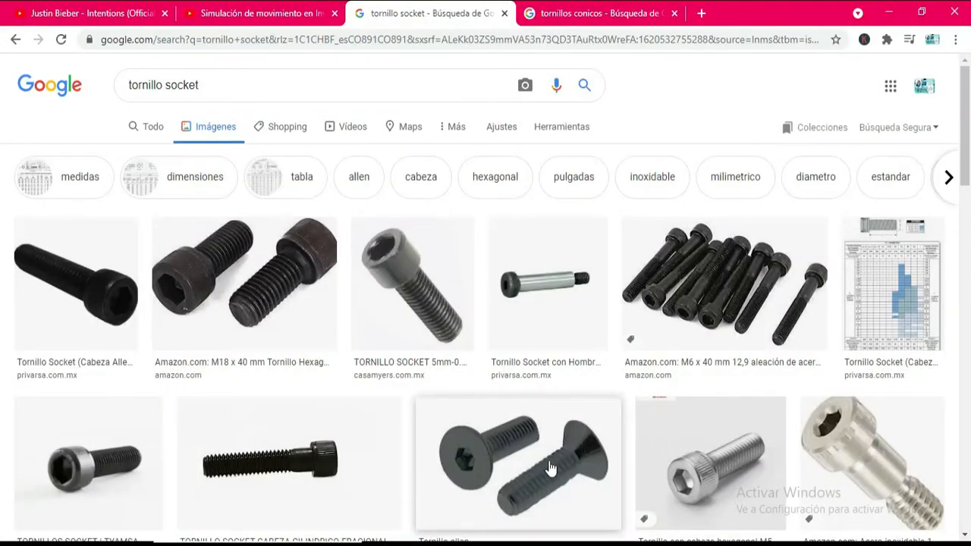
scroll(565, 383, down, 1)
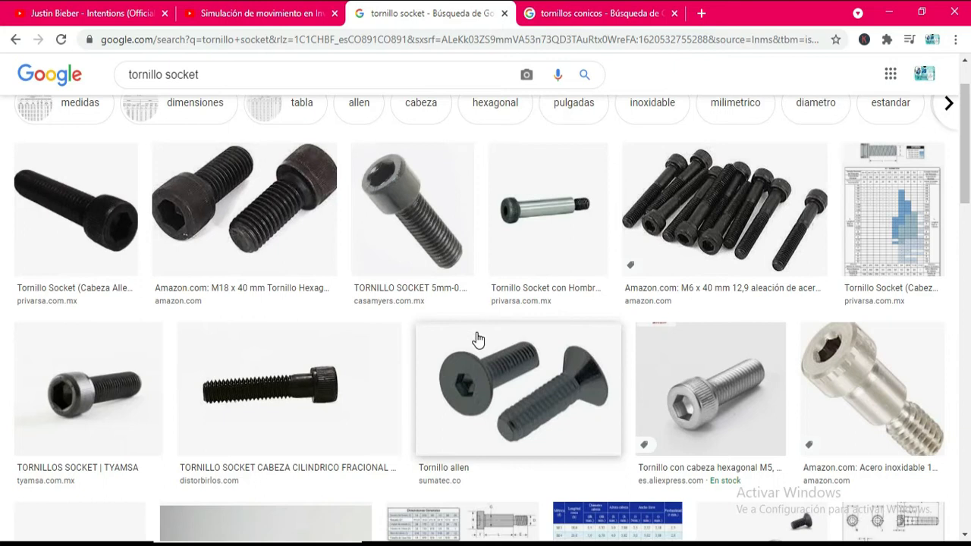
scroll(455, 334, down, 1)
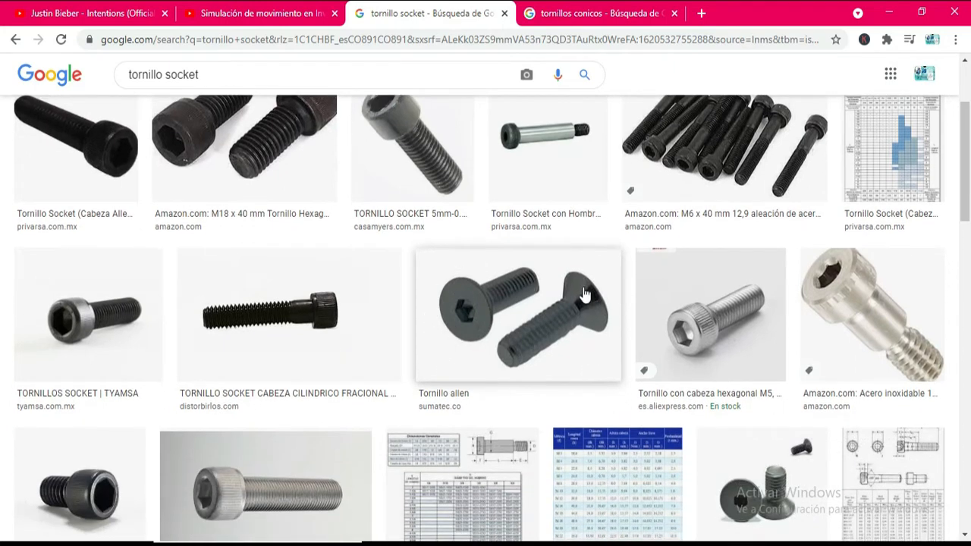
scroll(580, 307, up, 1)
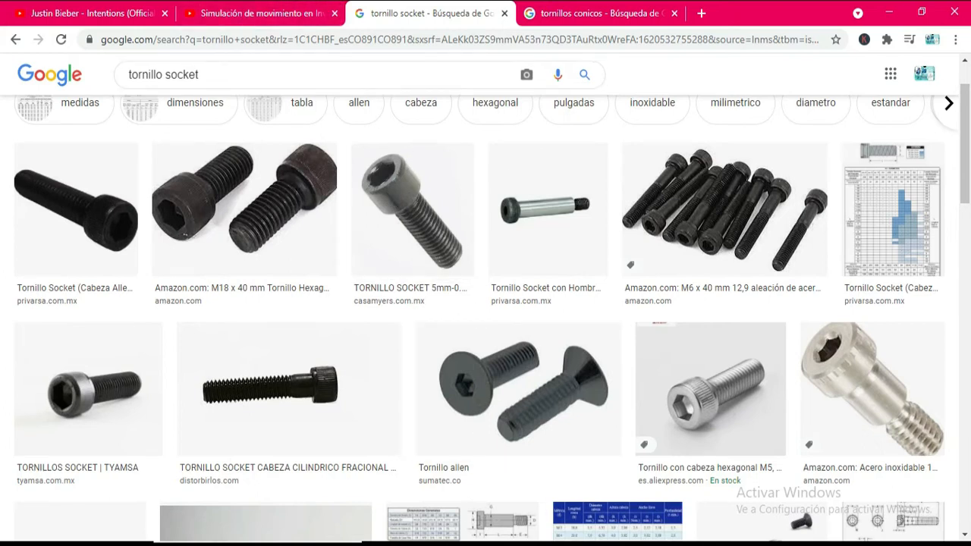
key(alt+Tab)
scroll(534, 300, up, 3)
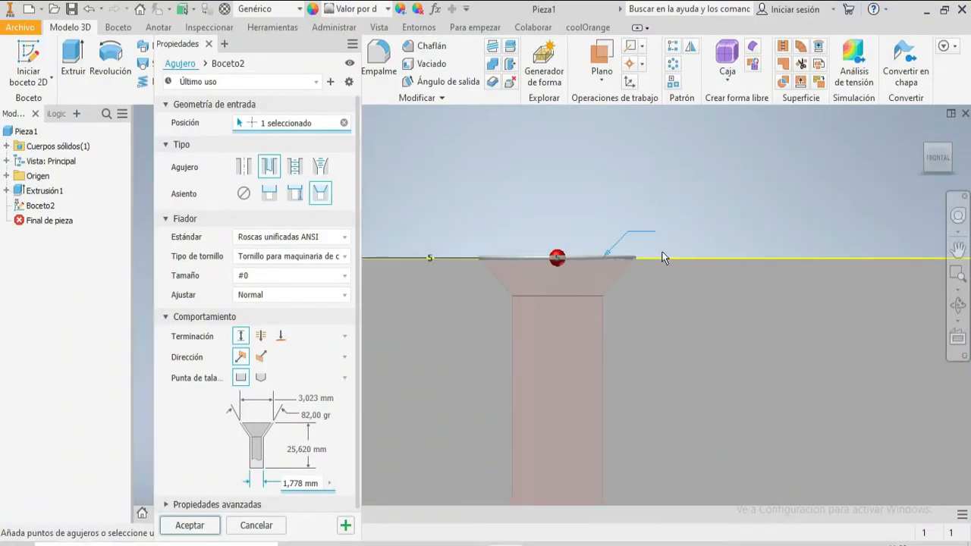
Set the countersunk clearance hole's fastener standard to ISO and inspect the hole preview near the block's top edge.
scroll(661, 258, up, 2)
scroll(705, 273, up, 3)
scroll(753, 368, down, 5)
scroll(774, 375, up, 6)
scroll(653, 306, down, 3)
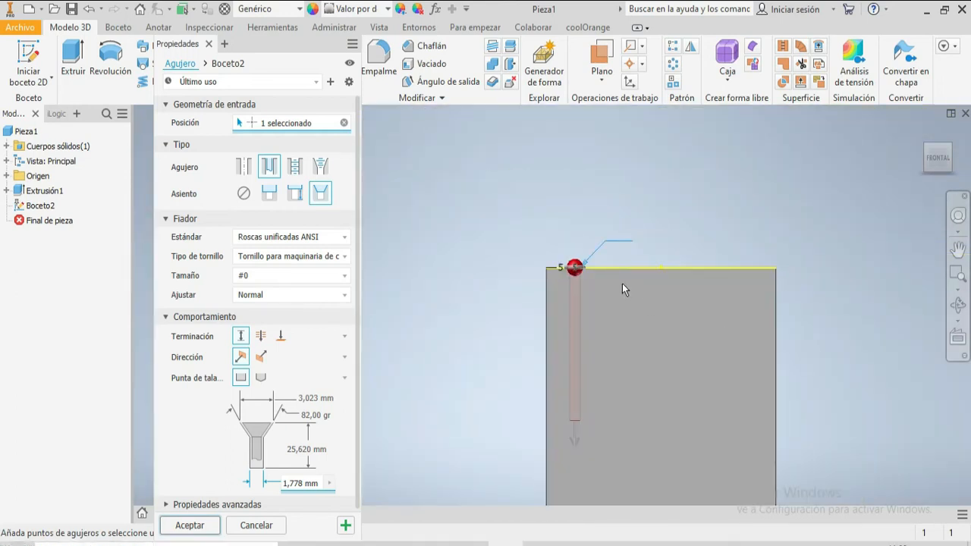
scroll(573, 304, down, 2)
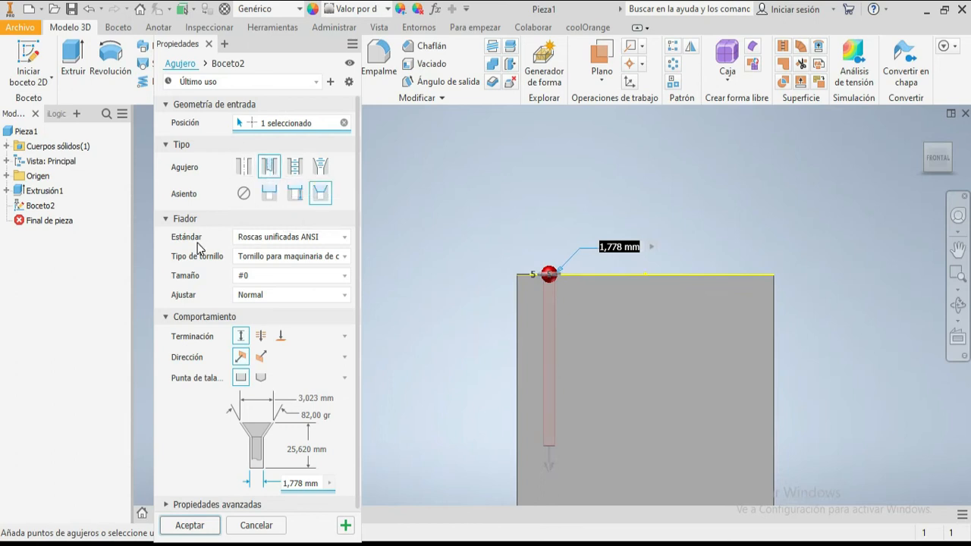
click(319, 238)
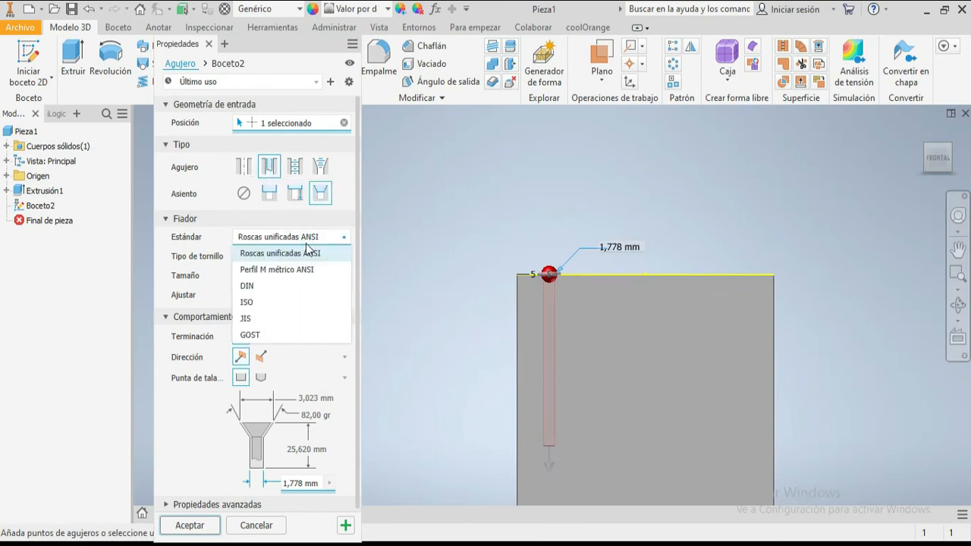
click(253, 300)
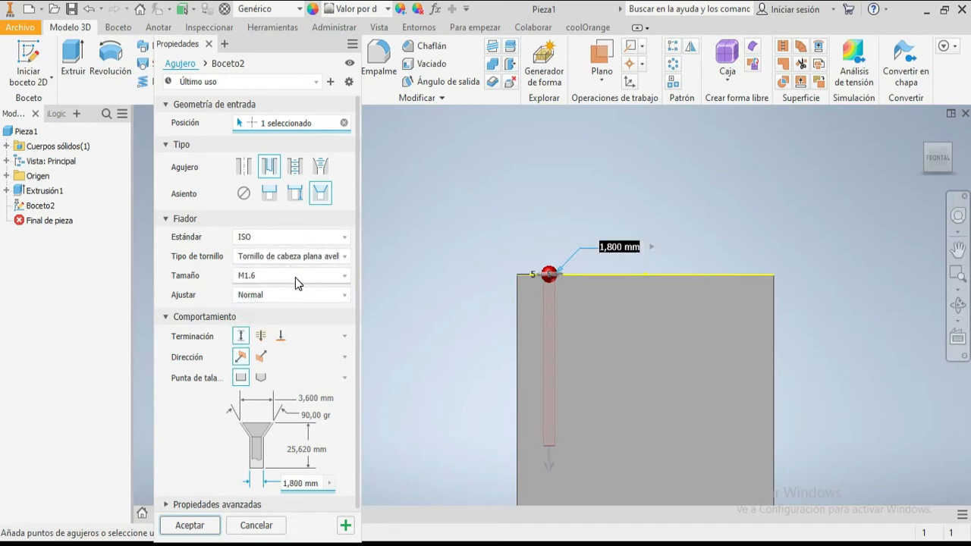
scroll(533, 389, up, 3)
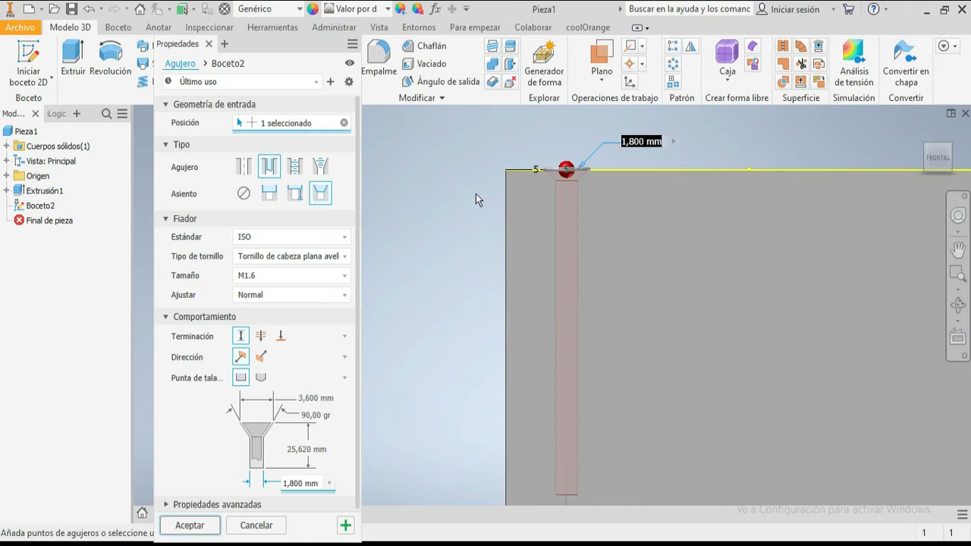
Try the tapped hole type with the countersink seat, and return to the clearance hole type to view its profile.
click(296, 166)
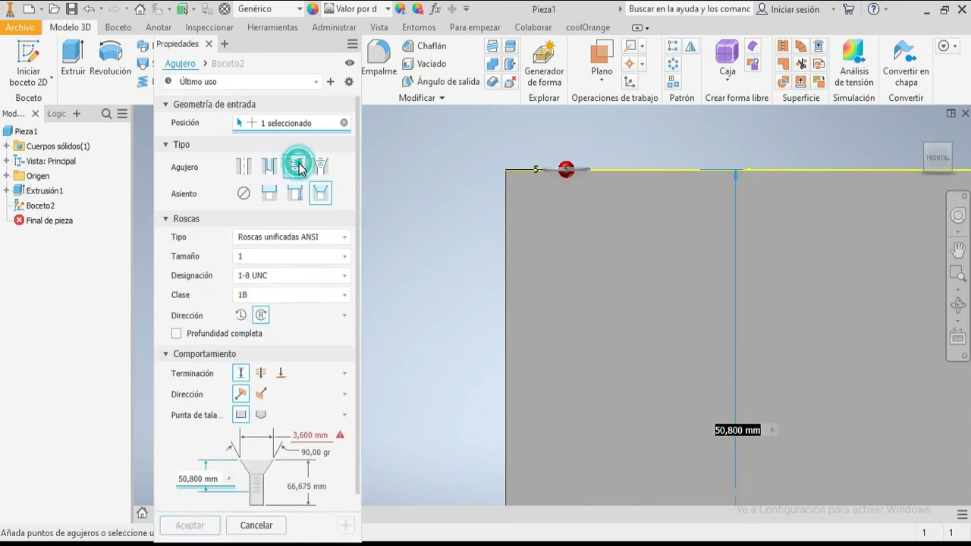
click(266, 169)
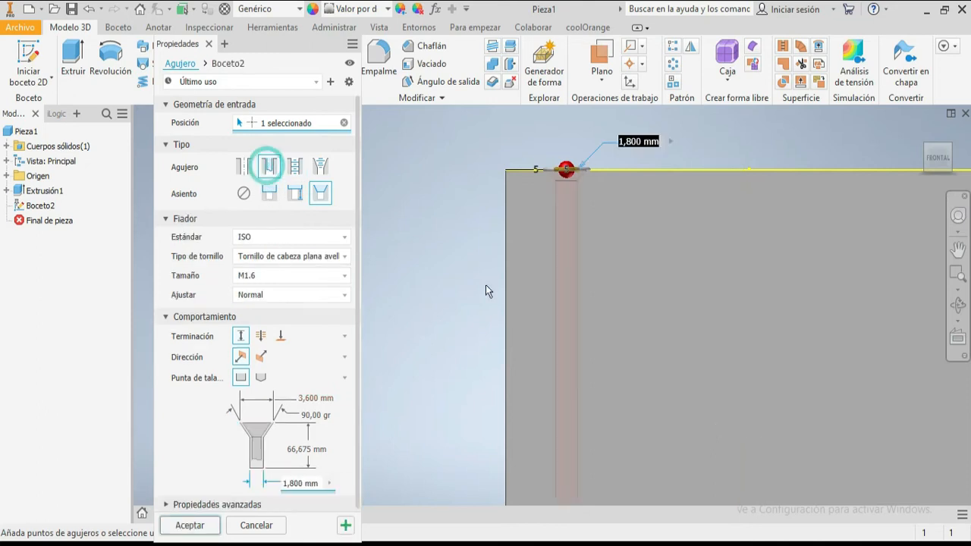
scroll(594, 296, down, 2)
scroll(595, 291, up, 2)
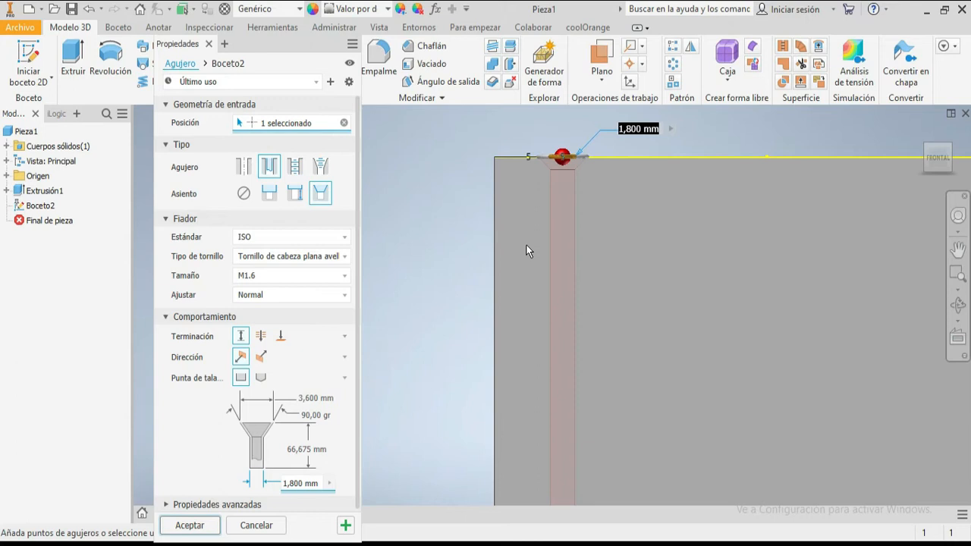
scroll(560, 317, down, 3)
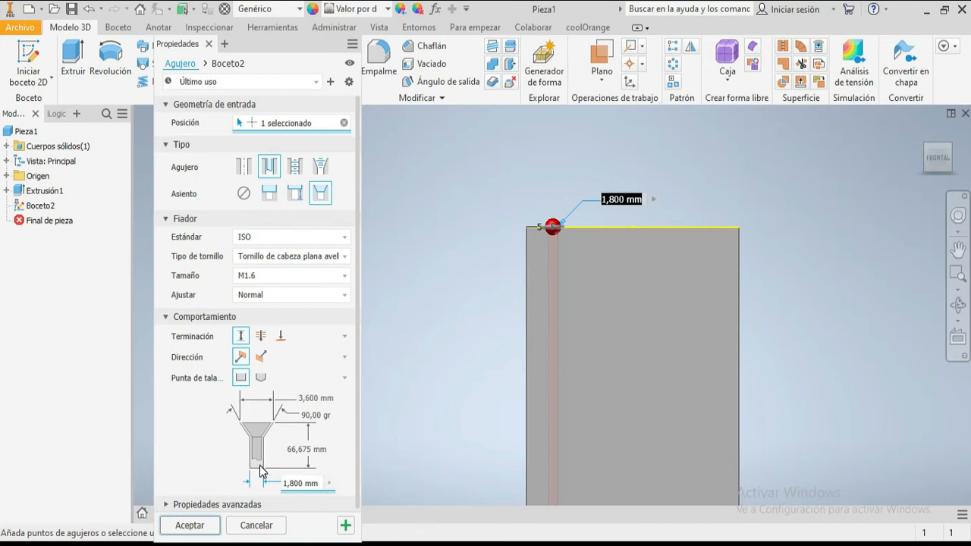
Set the clearance hole's diameter to 6 mm.
click(290, 482)
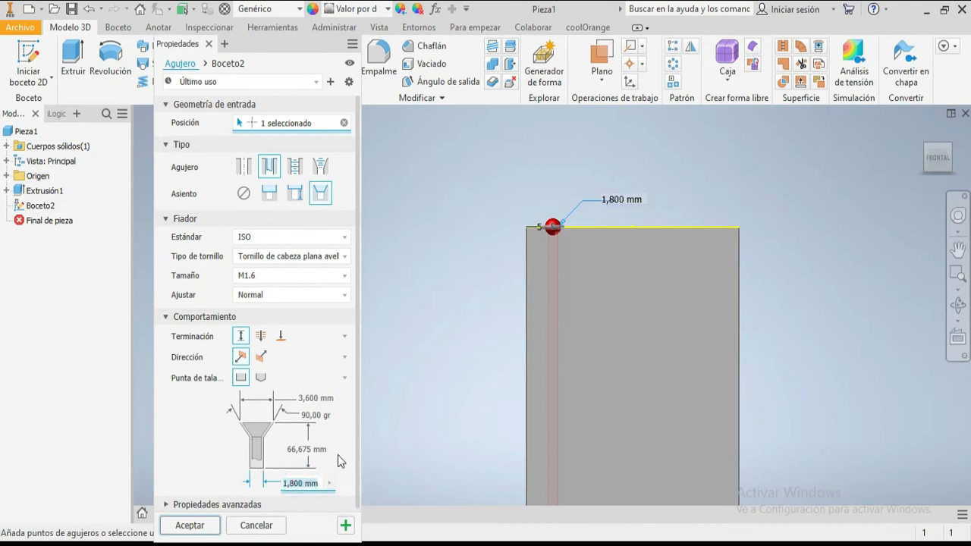
text(6)
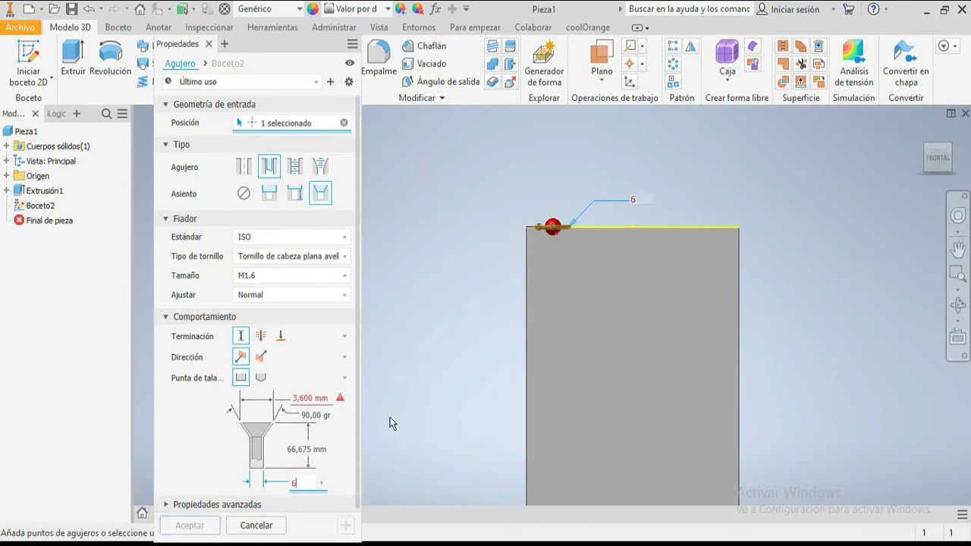
scroll(555, 240, down, 3)
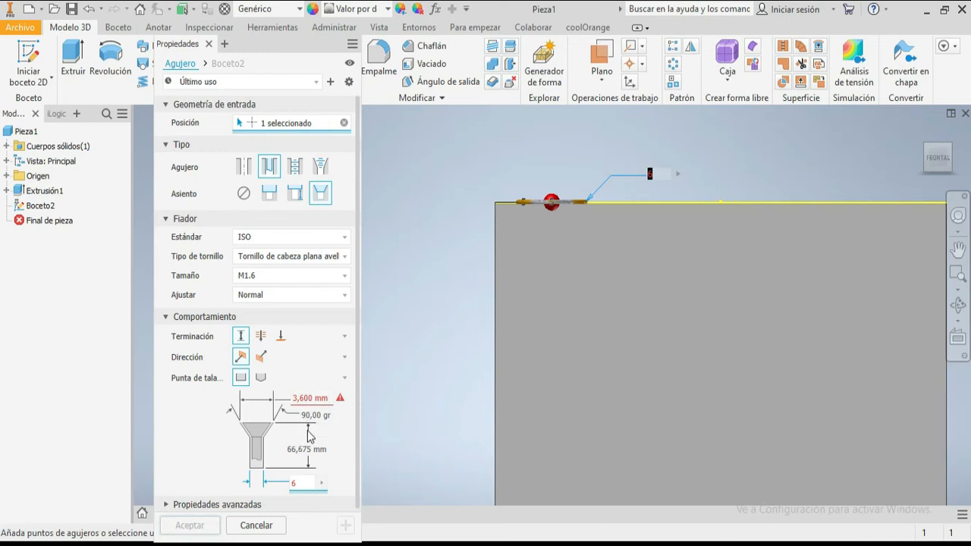
Try a countersink diameter of 10 mm and examine the cone against the block's side edge.
mouse_move(339, 397)
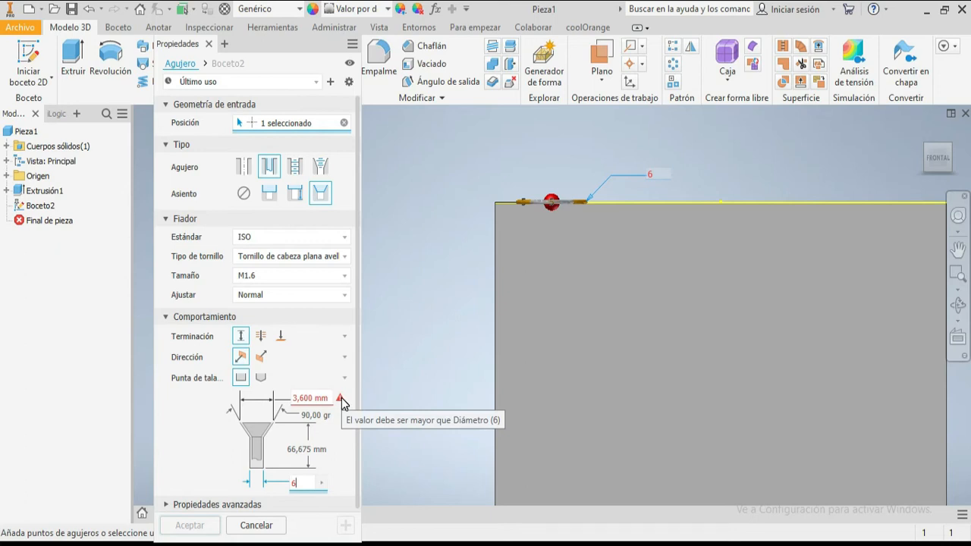
click(313, 398)
click(311, 395)
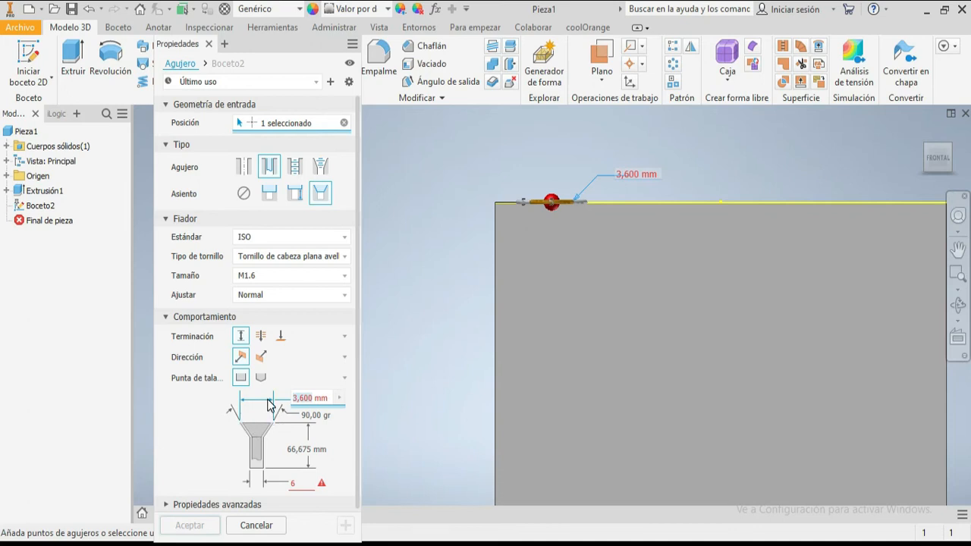
text(1)
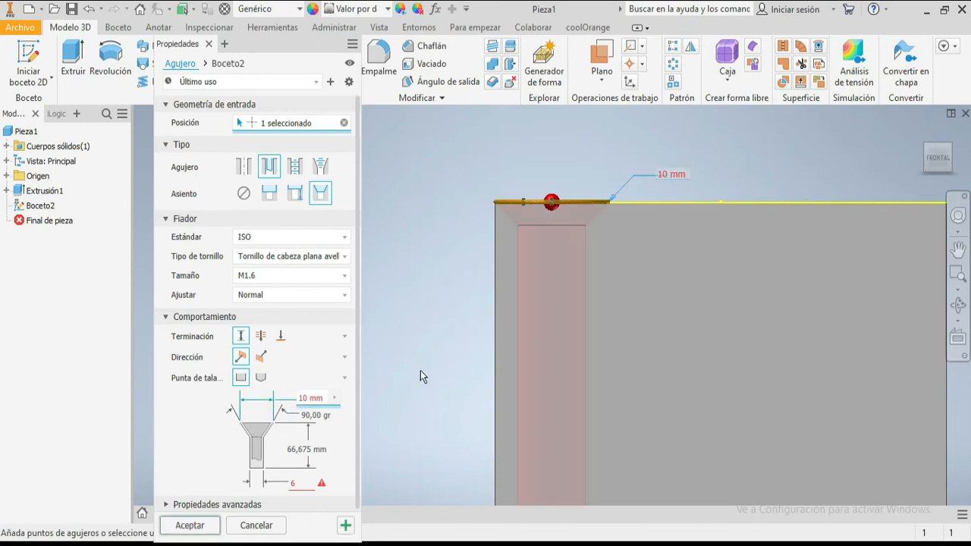
scroll(521, 197, up, 2)
scroll(521, 196, down, 5)
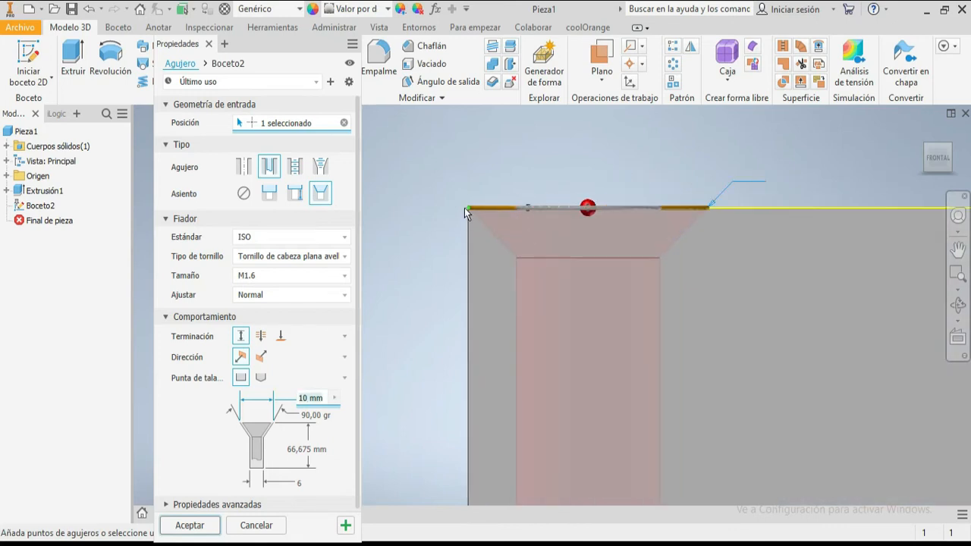
scroll(464, 208, down, 3)
scroll(499, 215, up, 4)
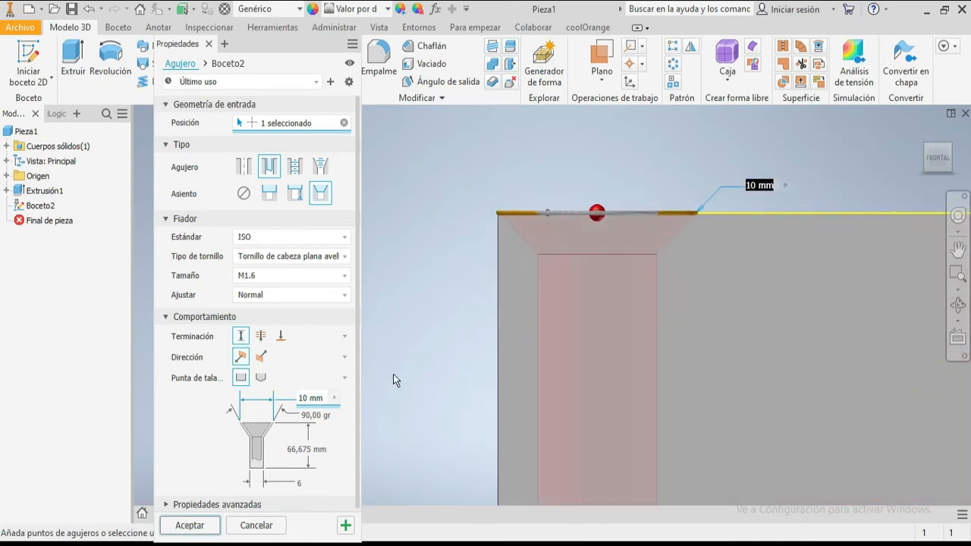
Set the countersink diameter to 8 mm and the hole depth to 25 mm.
click(318, 399)
text(8)
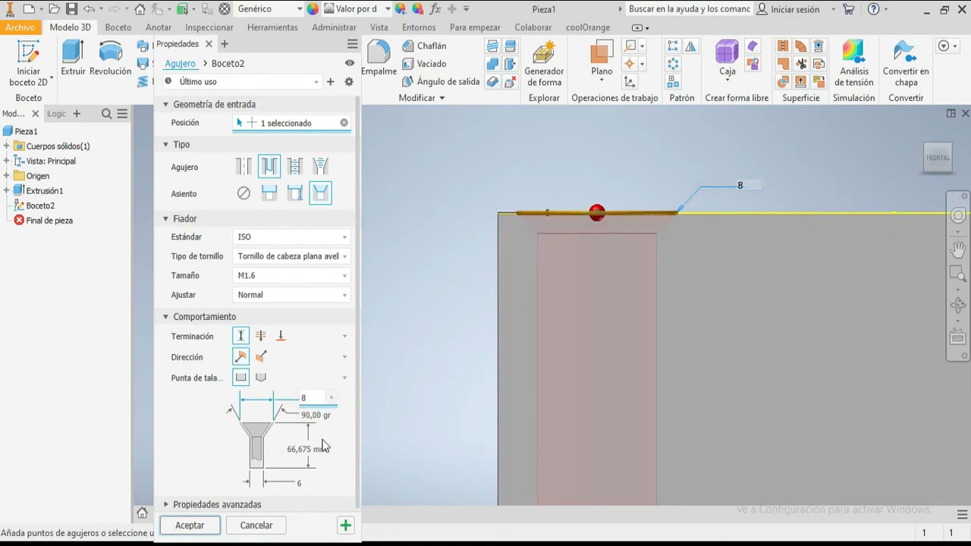
click(306, 448)
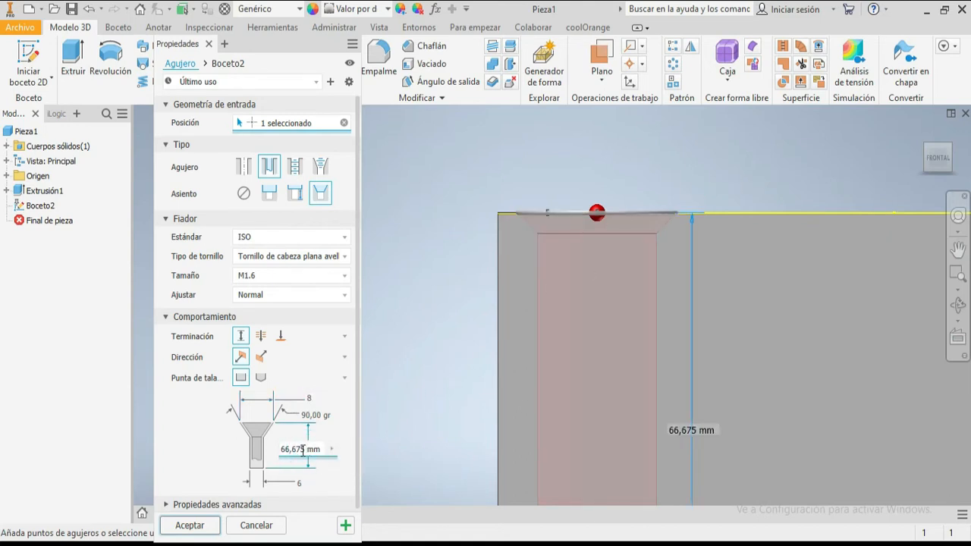
double_click(302, 449)
text(5)
text(2)
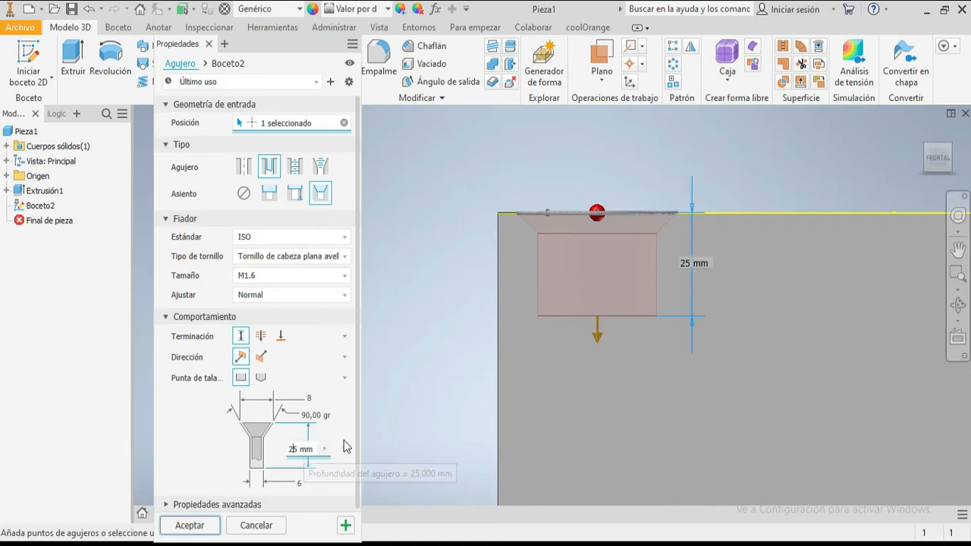
Compare the hole's depth with the whole block and set the depth to 10 mm.
scroll(582, 367, down, 8)
scroll(593, 432, up, 3)
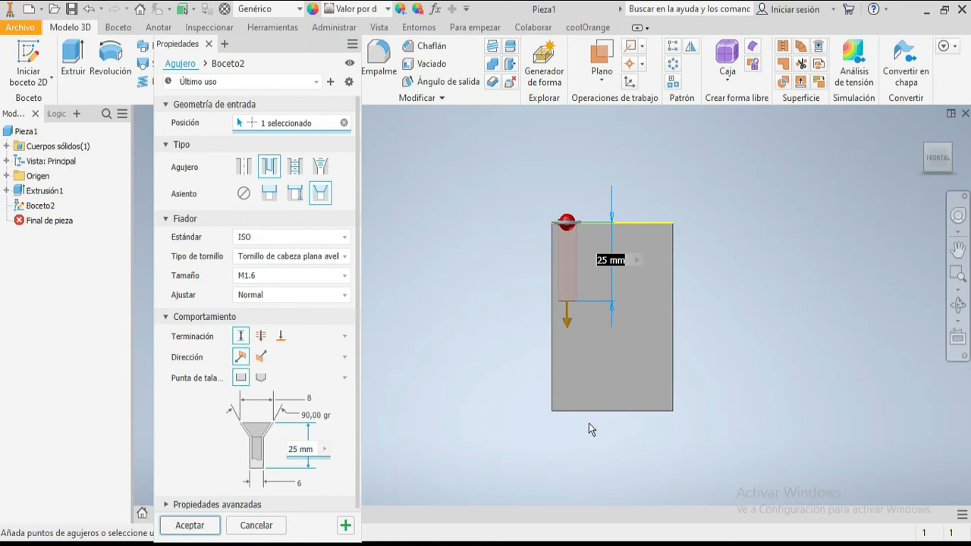
scroll(563, 276, up, 2)
double_click(302, 452)
text(10)
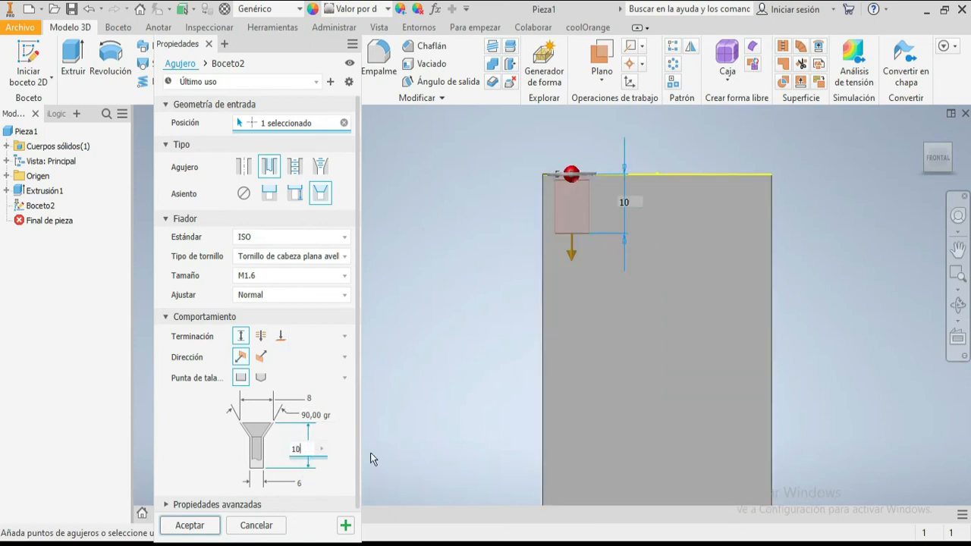
scroll(569, 213, down, 3)
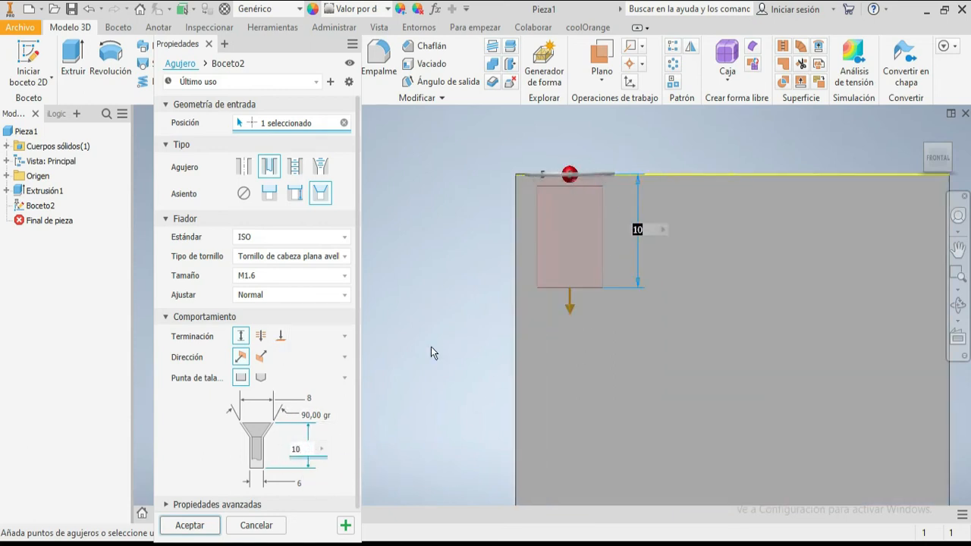
Try a countersink angle of 30 degrees, and set the angle to 45 degrees.
click(235, 413)
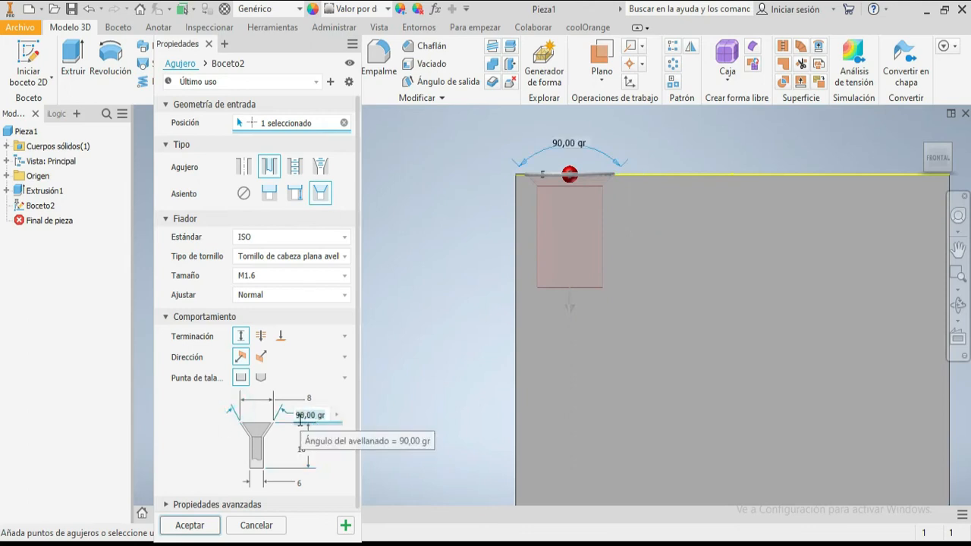
scroll(545, 179, down, 2)
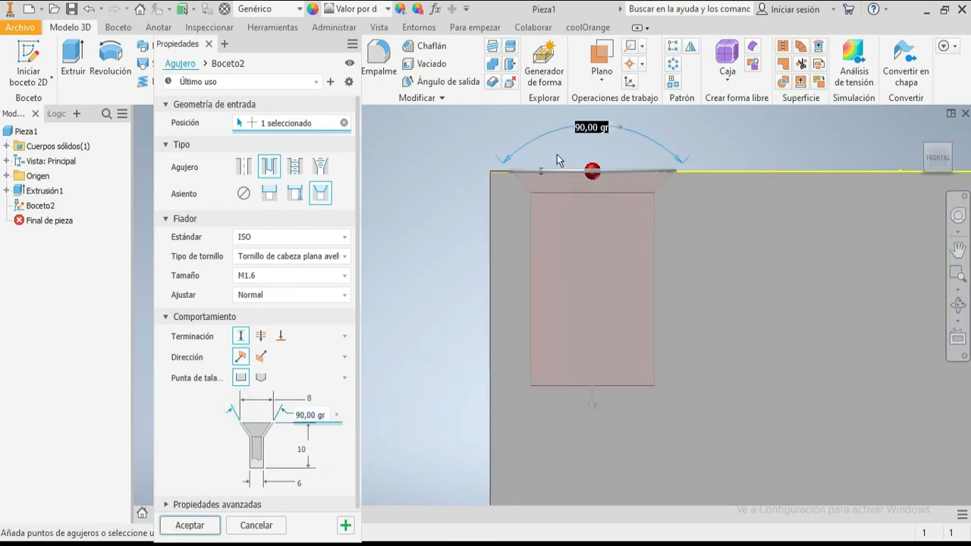
click(313, 416)
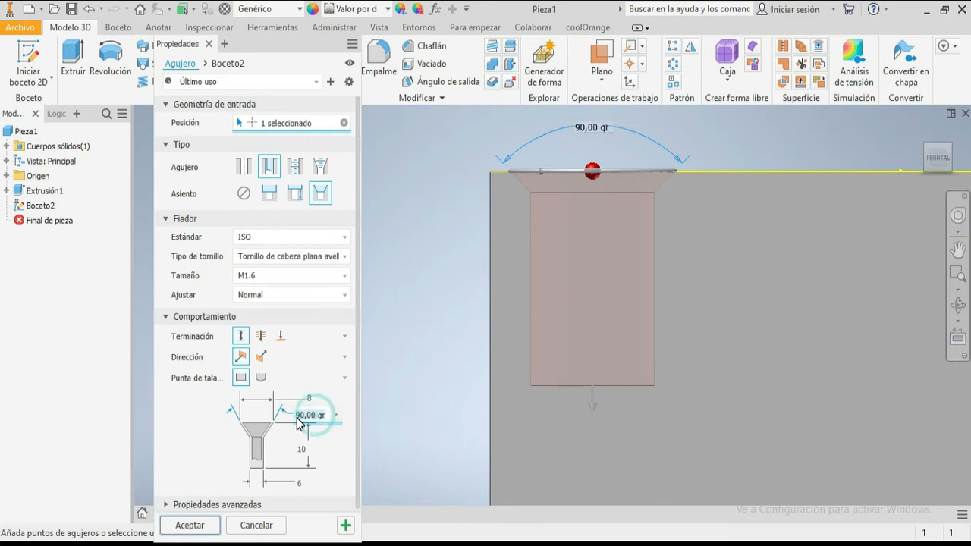
text(30)
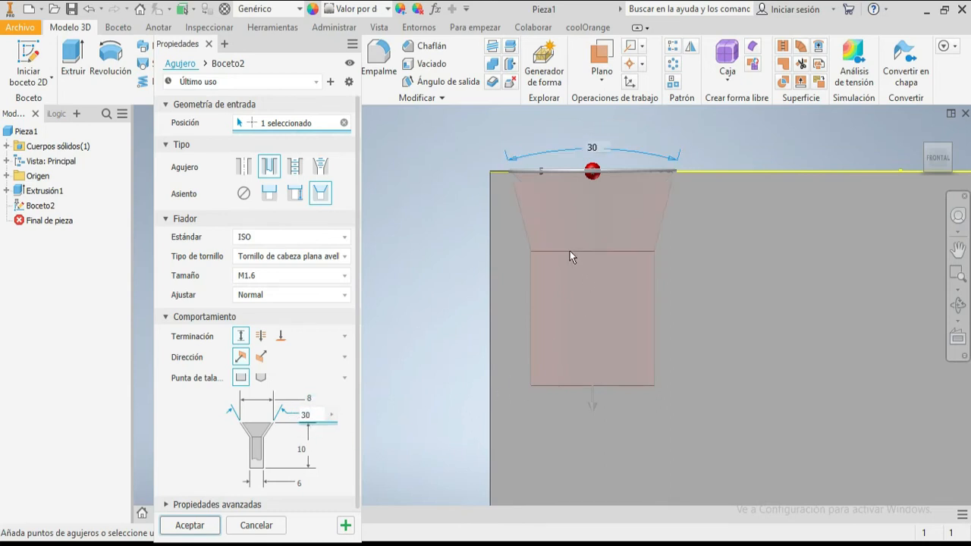
click(312, 415)
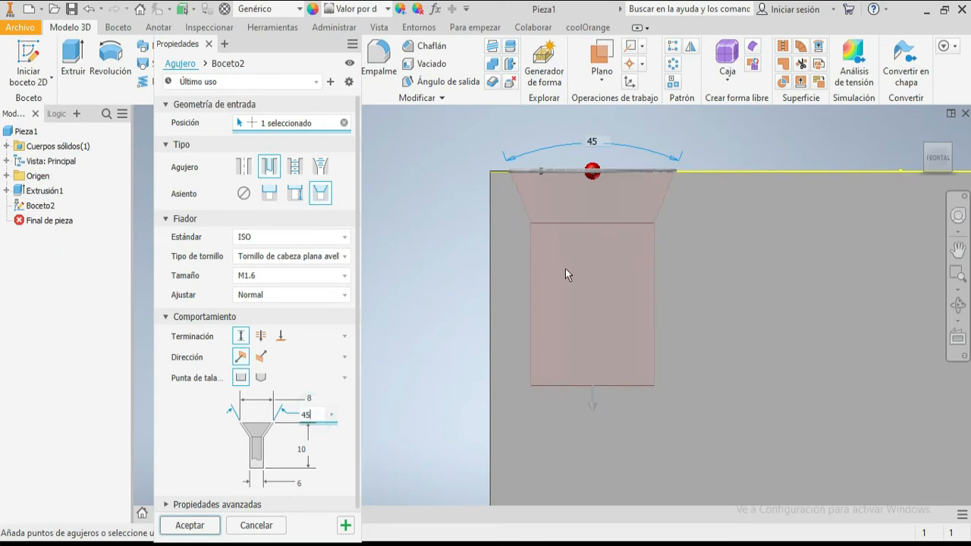
scroll(637, 231, down, 3)
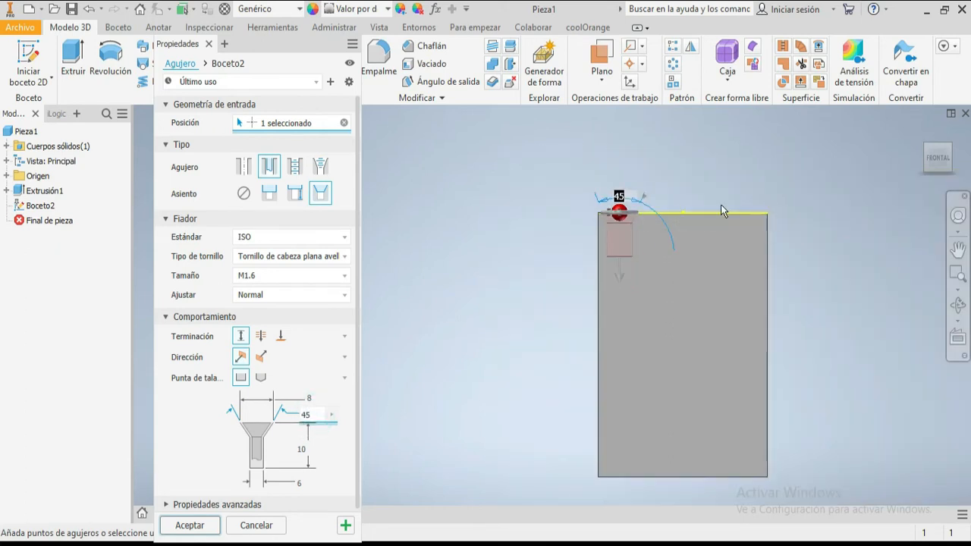
Create the countersunk hole at the top face's corner, checked in an isometric view, keeping the Hole command active for another hole.
click(920, 132)
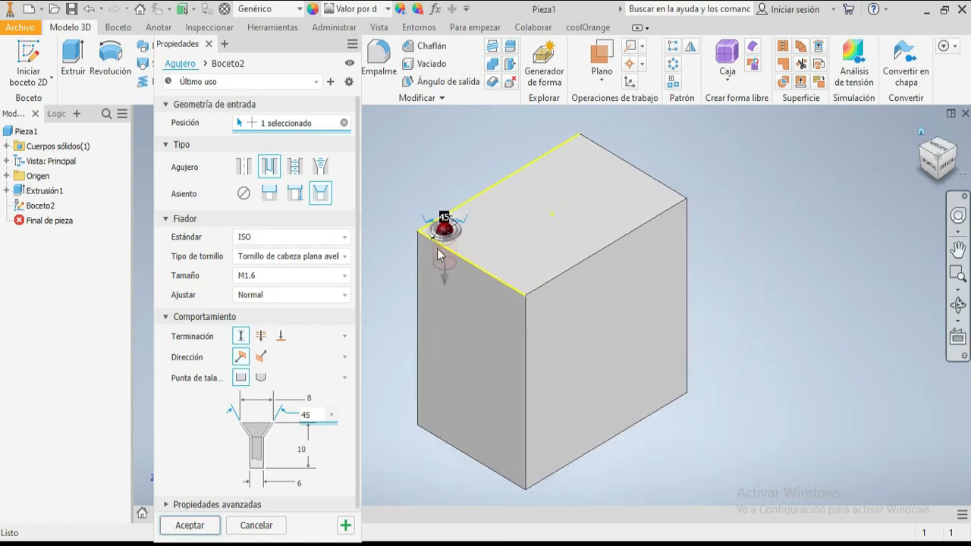
scroll(430, 254, up, 3)
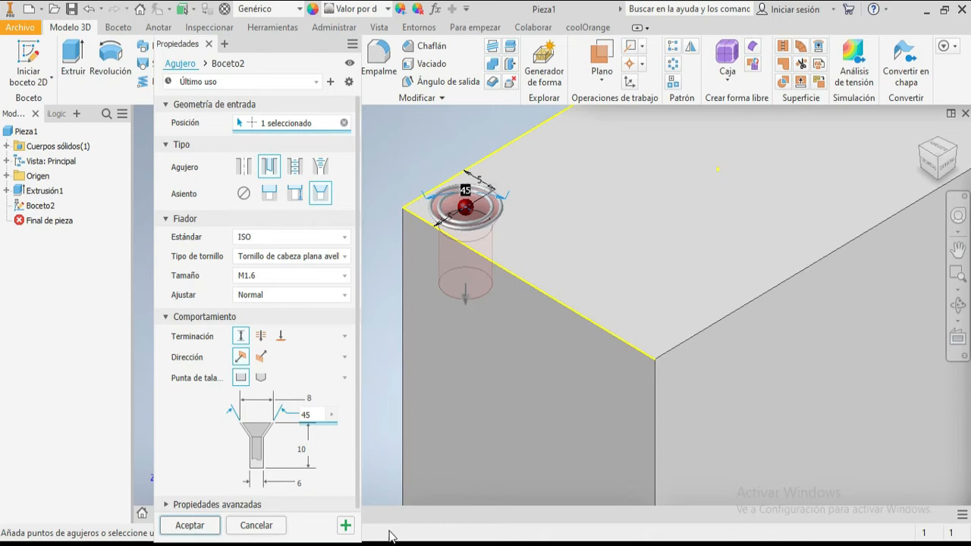
click(346, 525)
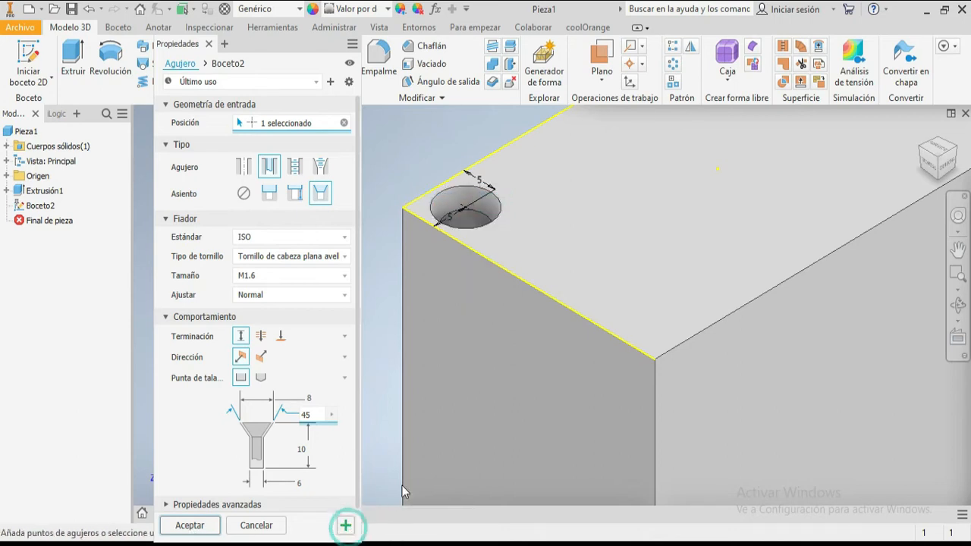
Place a second countersunk hole on the block's top face, near the corner diagonally opposite the first hole.
mouse_move(940, 168)
mouse_down()
mouse_move(948, 201)
mouse_move(912, 197)
mouse_move(909, 216)
mouse_move(916, 179)
mouse_move(898, 164)
mouse_up()
scroll(896, 164, down, 6)
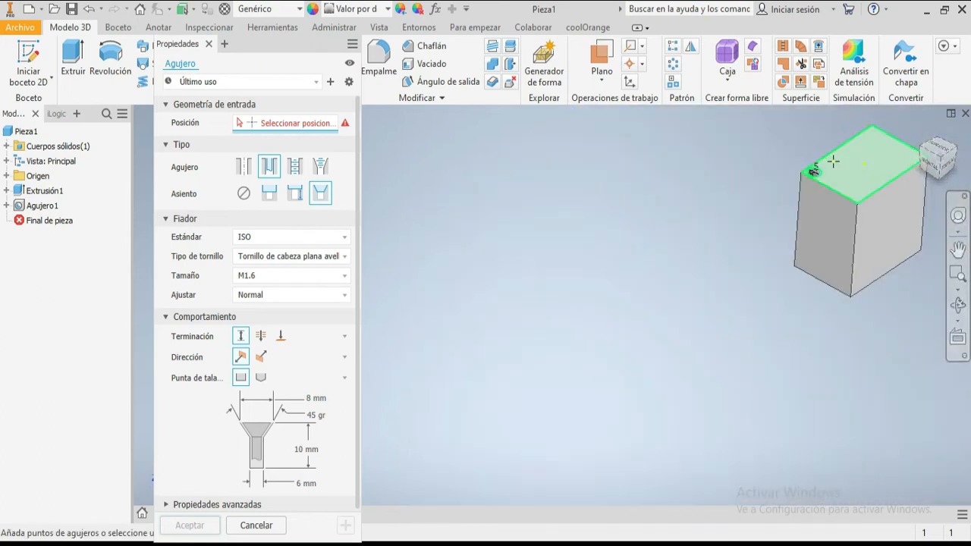
click(921, 136)
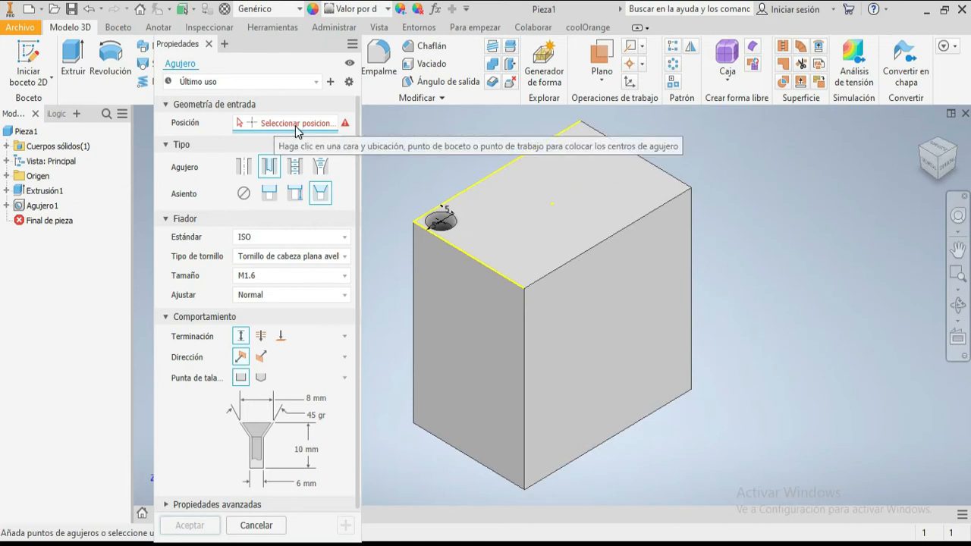
click(652, 187)
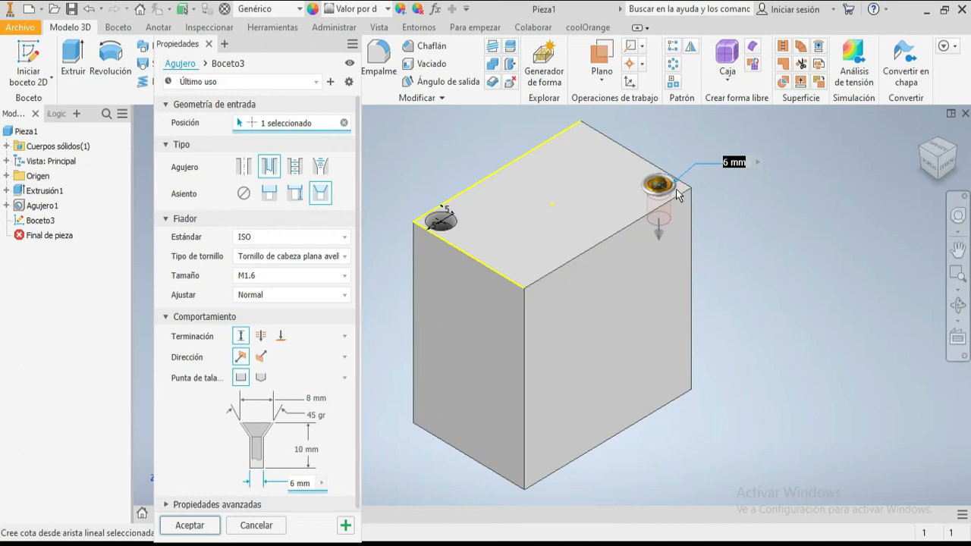
Position the second countersunk hole's centre 10 mm from each of the two adjacent top face edges.
scroll(677, 194, down, 5)
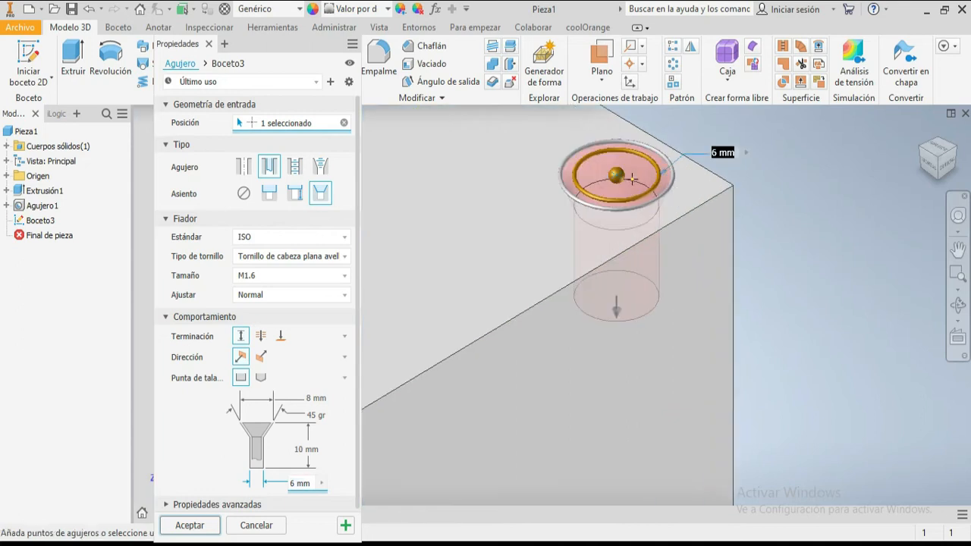
click(670, 224)
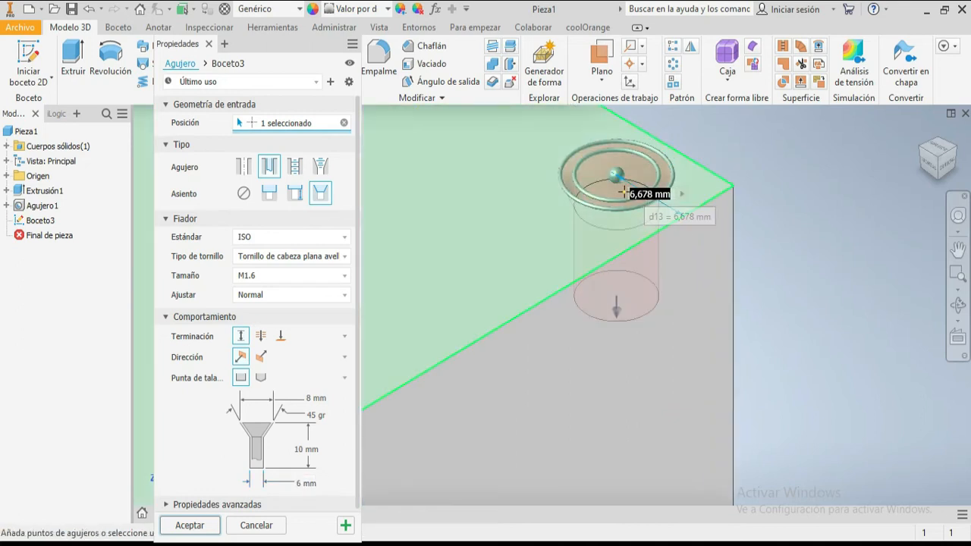
text(10)
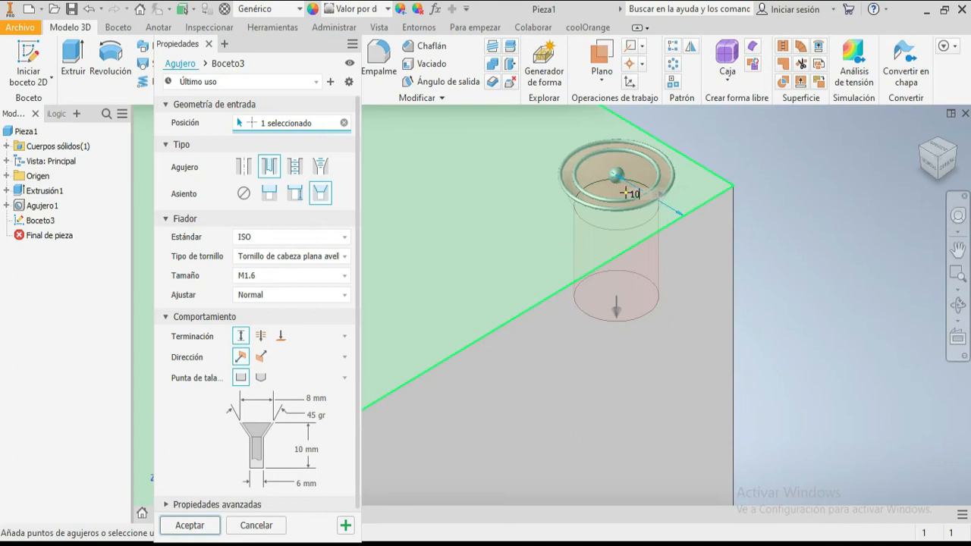
key(Return)
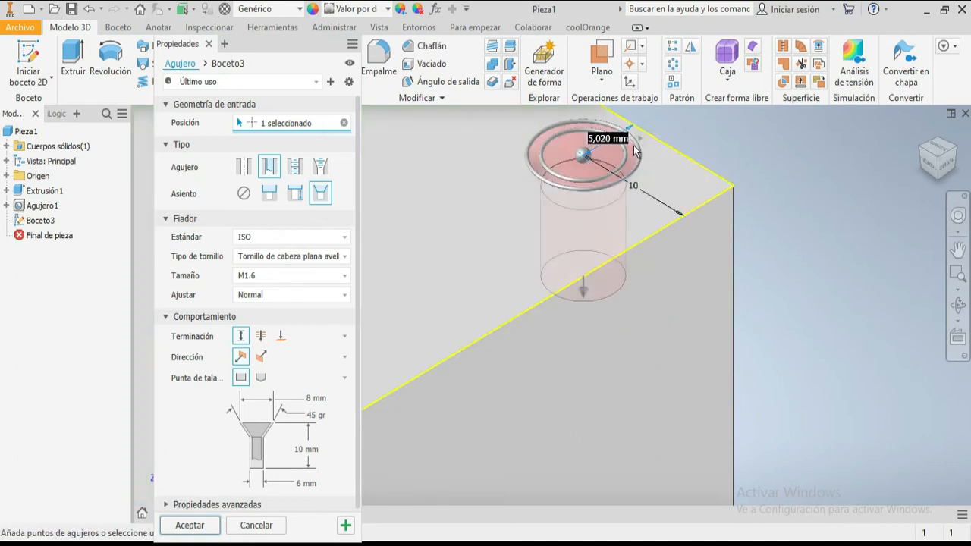
text(10)
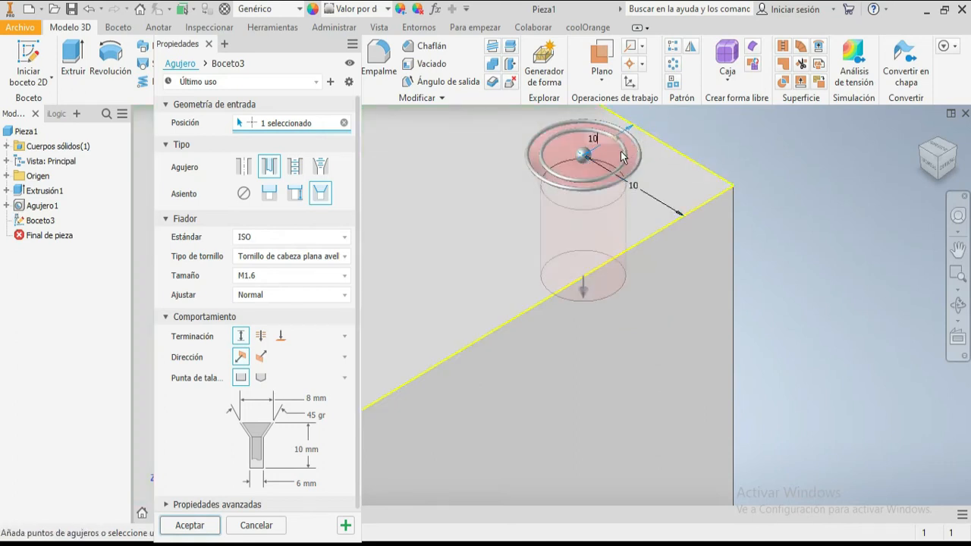
key(Return)
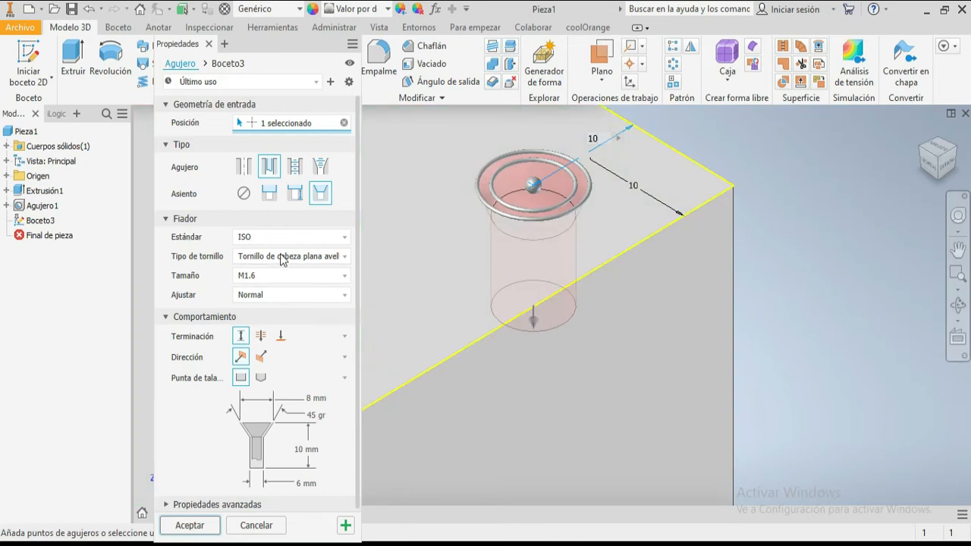
Change the hole to a tapped hole and set its thread type to Perfil métrico ISO.
click(294, 167)
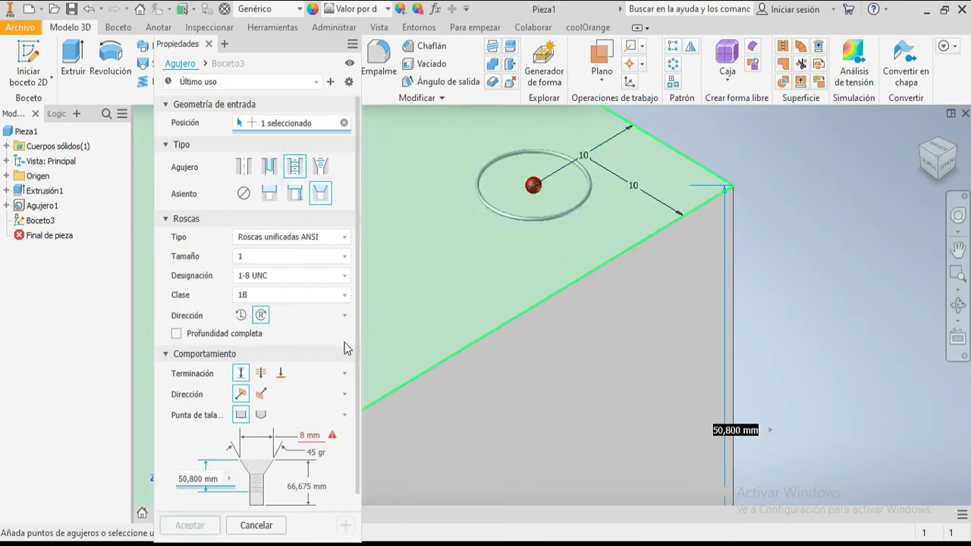
scroll(283, 372, down, 1)
mouse_move(335, 424)
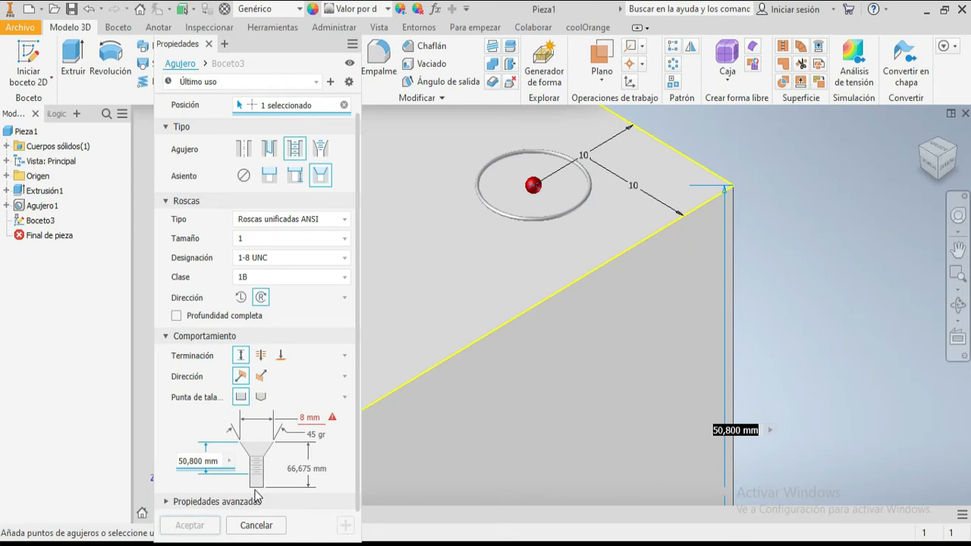
click(316, 221)
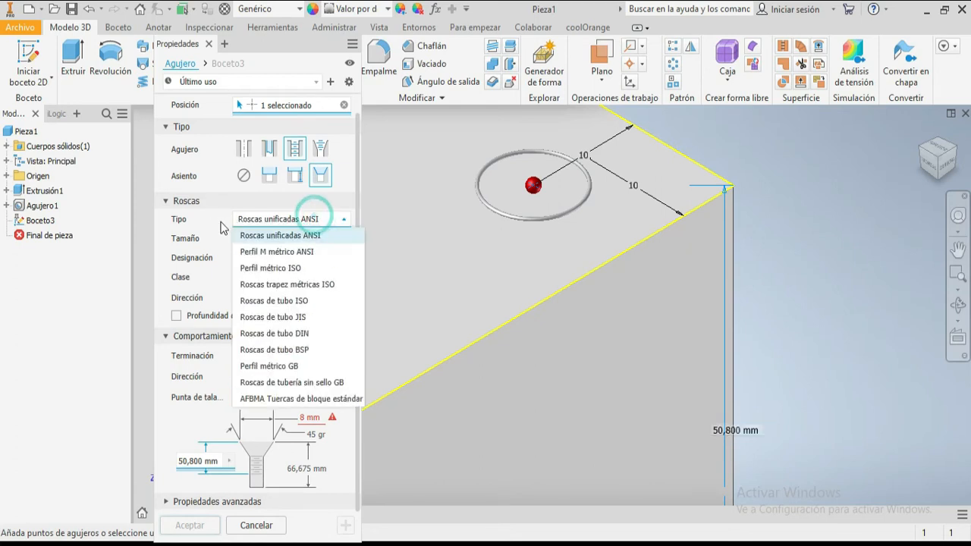
click(293, 268)
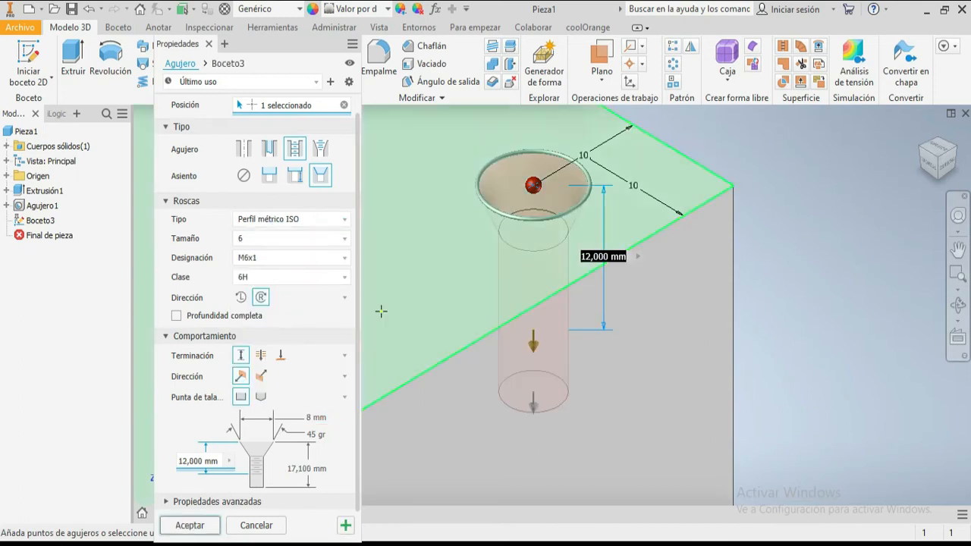
Try thread size 8 for the tapped hole, and set the size to 6.
click(250, 240)
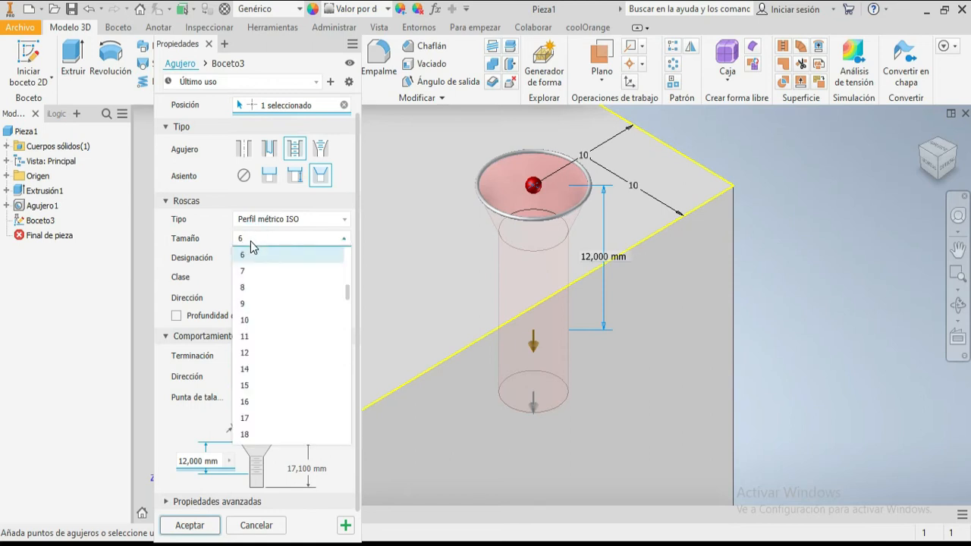
click(249, 288)
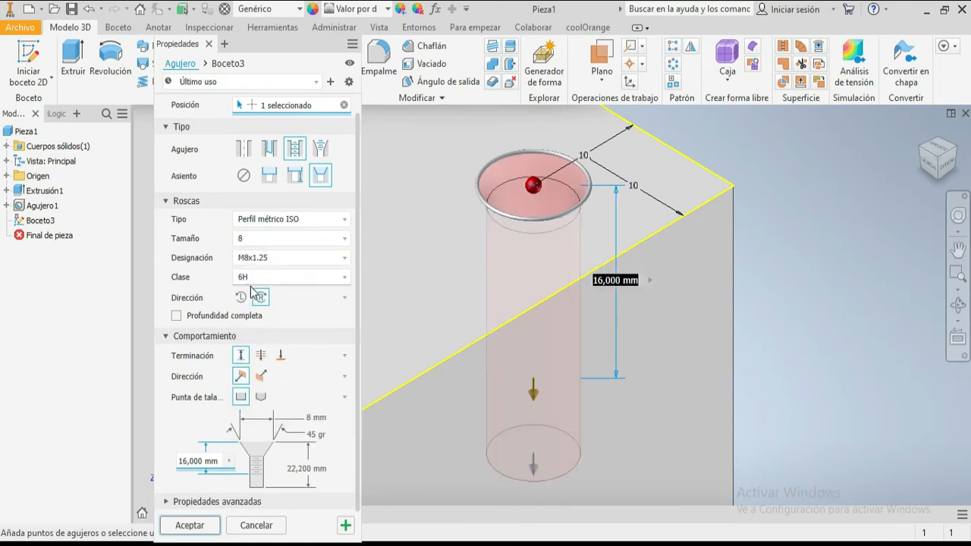
click(274, 239)
scroll(269, 286, up, 3)
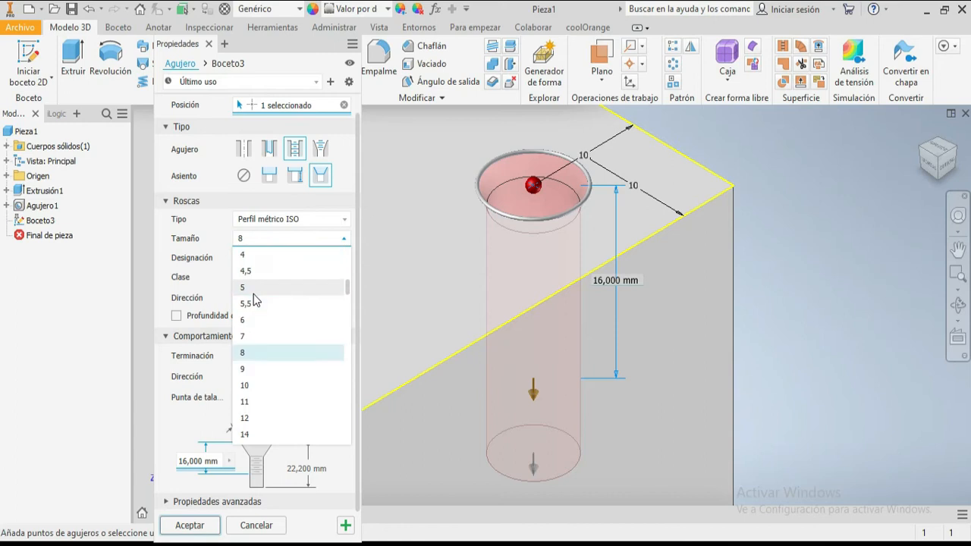
scroll(261, 409, down, 1)
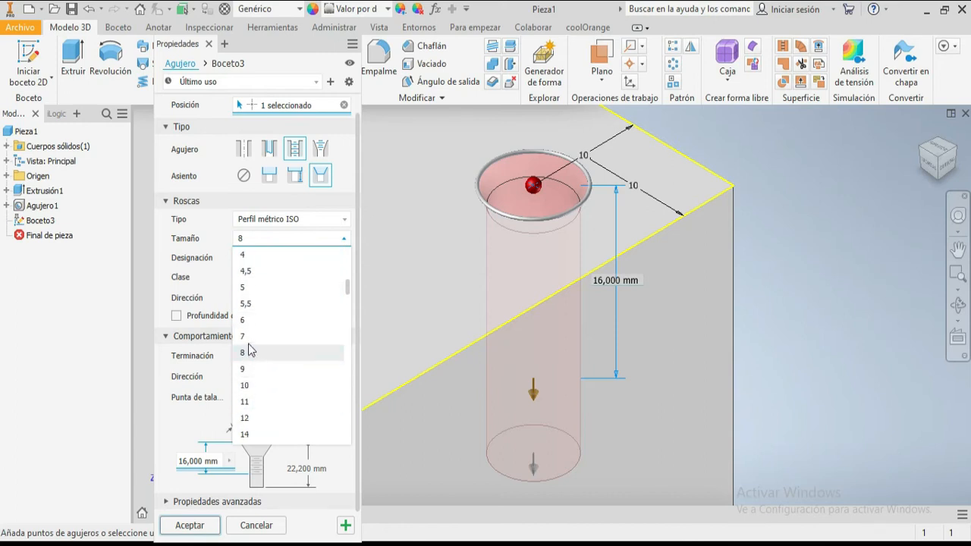
click(251, 324)
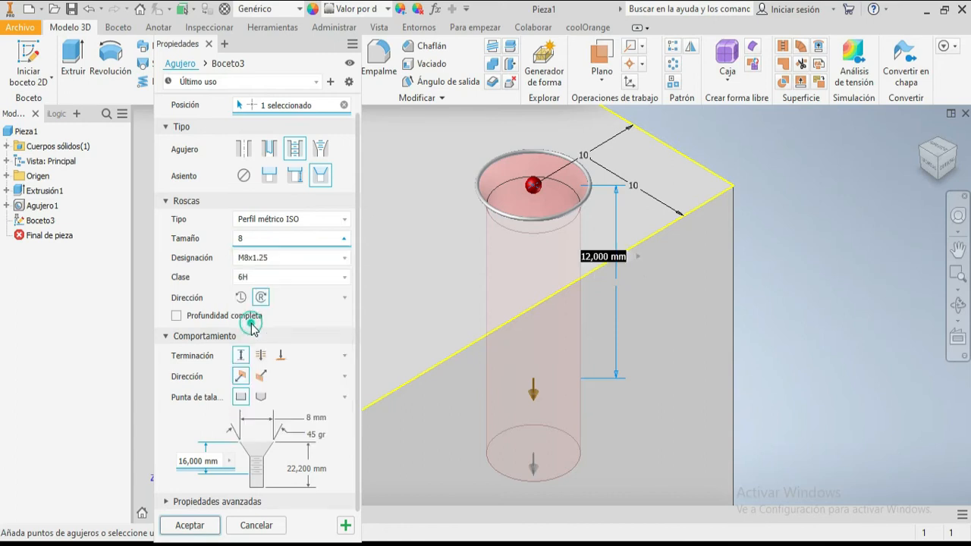
Try the thread designations M6x0.8 and M6x0.5, set the designation to M6x1, and check the thread class.
click(282, 258)
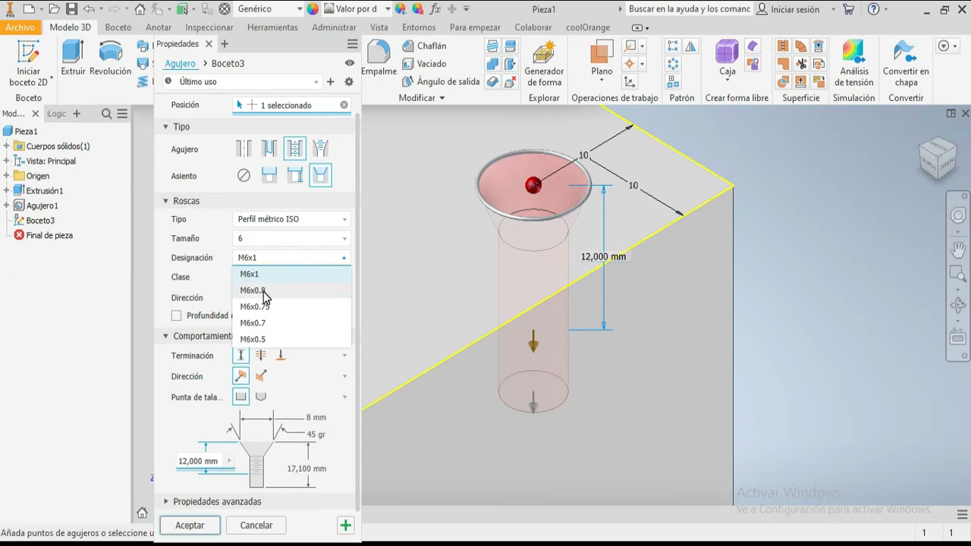
click(267, 292)
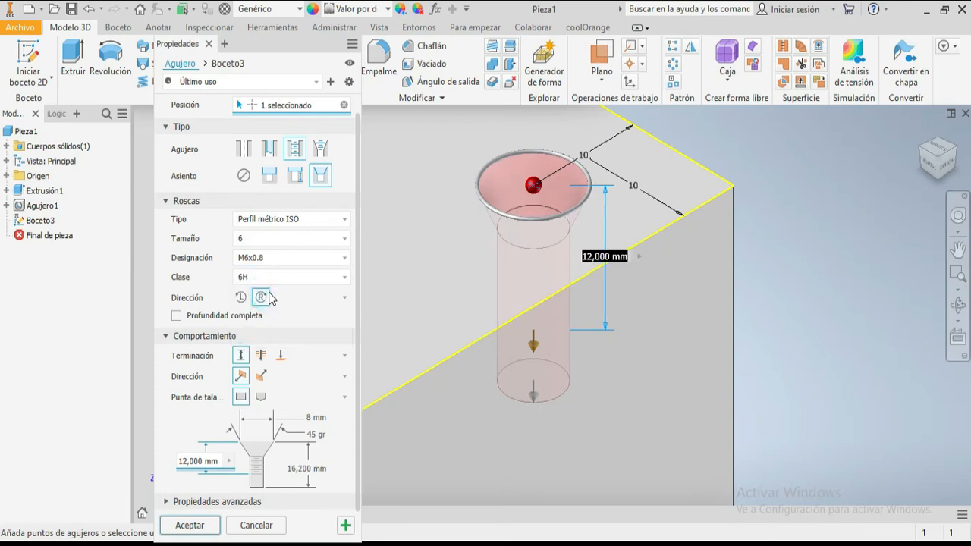
click(279, 258)
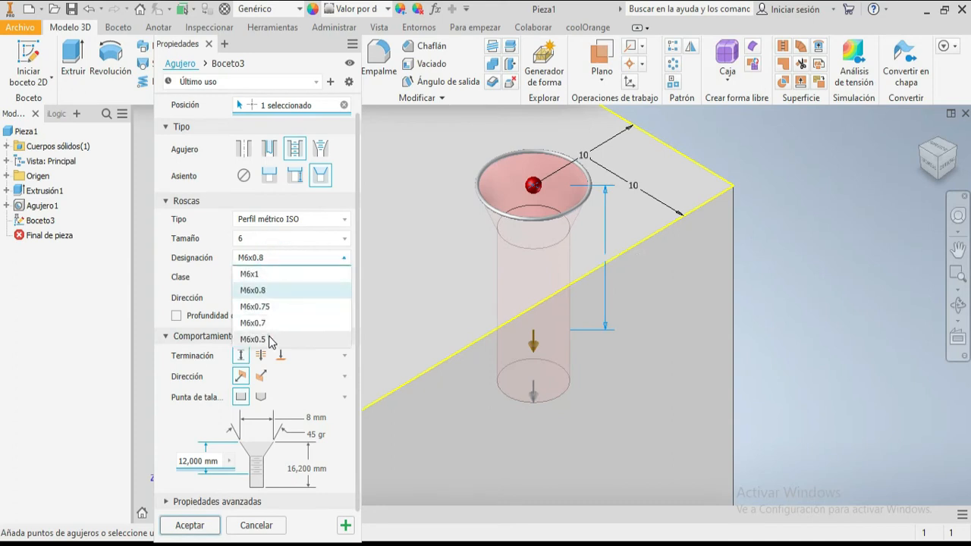
click(271, 340)
click(287, 258)
click(266, 270)
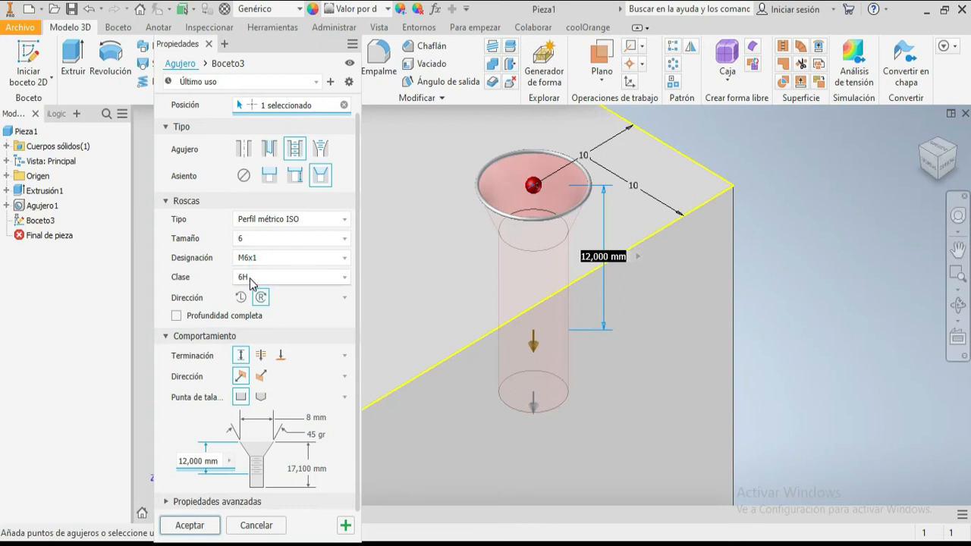
click(251, 277)
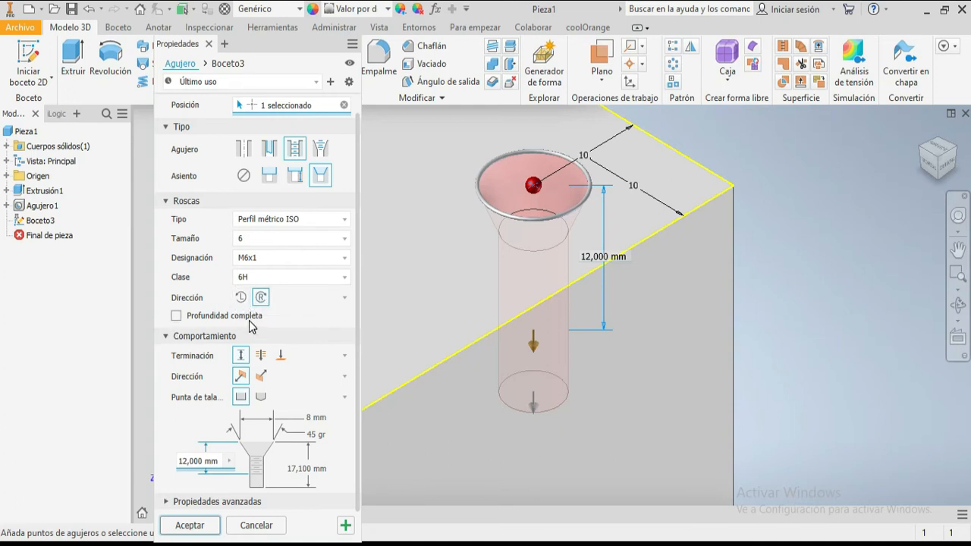
Compare the tapped hole with and without full-depth threading, and leave full depth enabled.
click(177, 315)
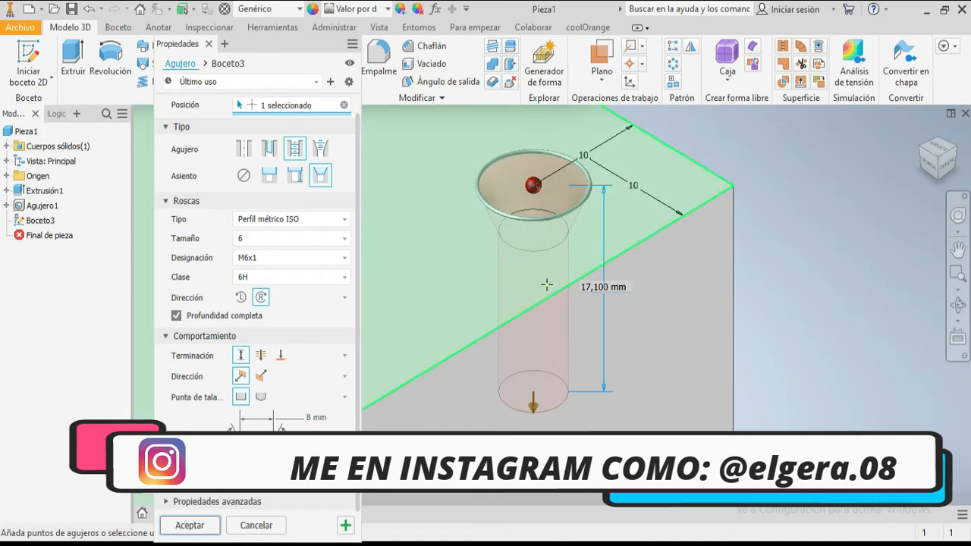
click(179, 316)
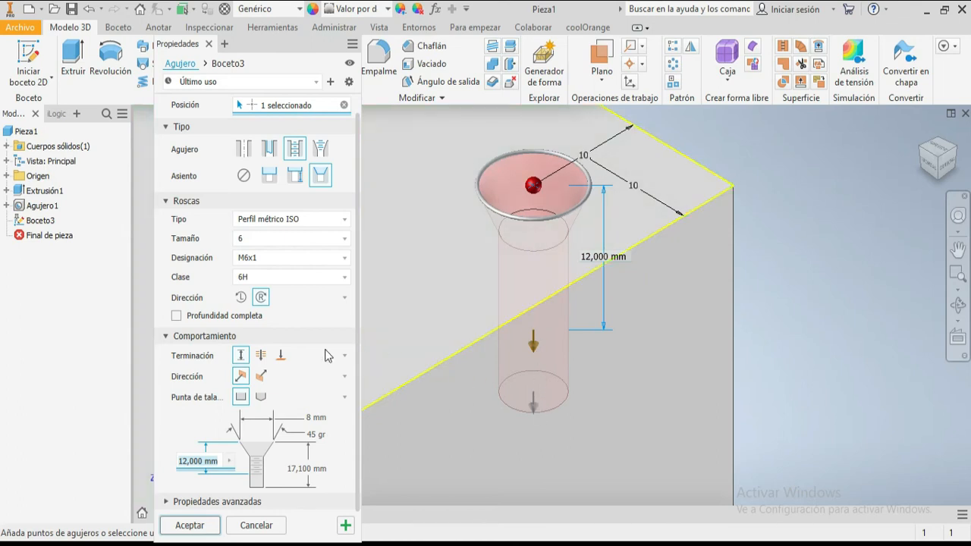
click(176, 316)
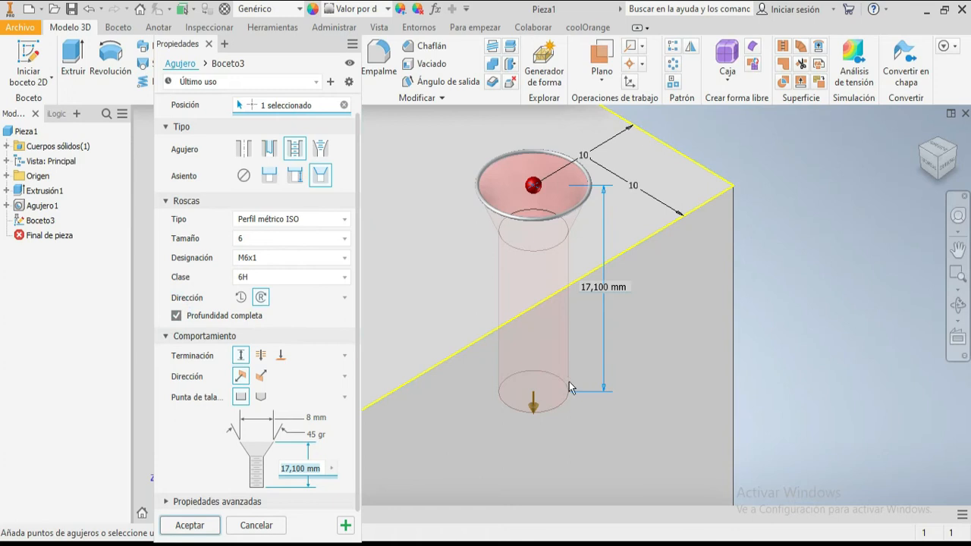
Set the tapped hole's depth to 20 mm, viewing the block from its right side.
scroll(600, 245, up, 2)
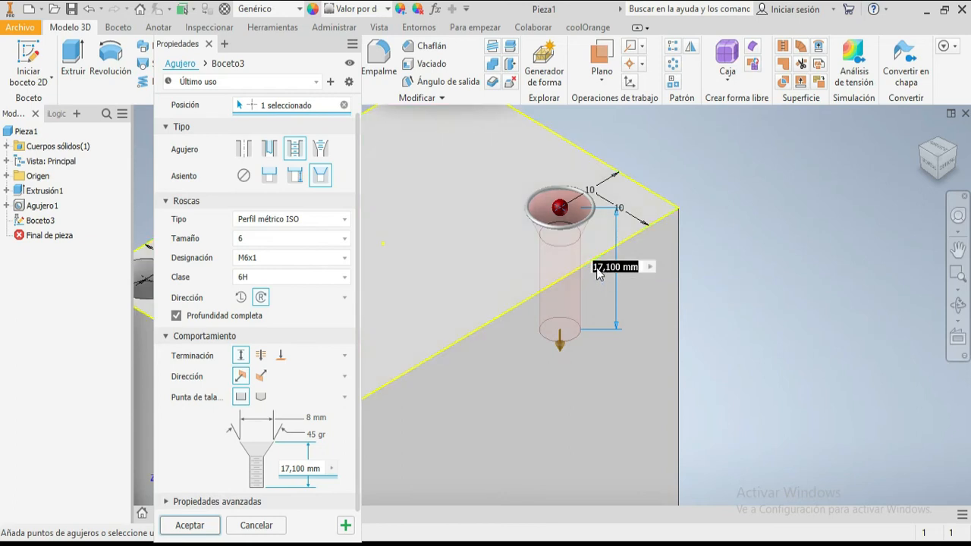
click(944, 165)
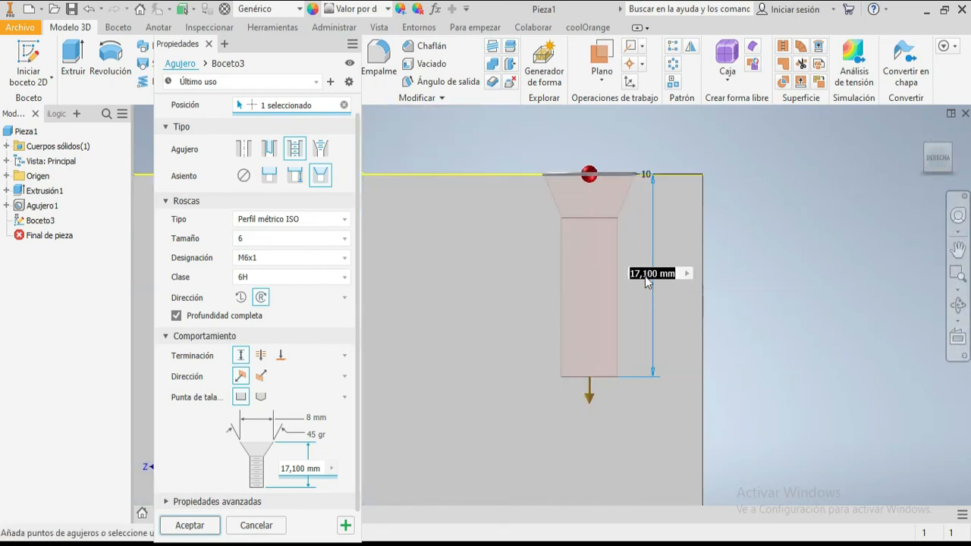
text(20)
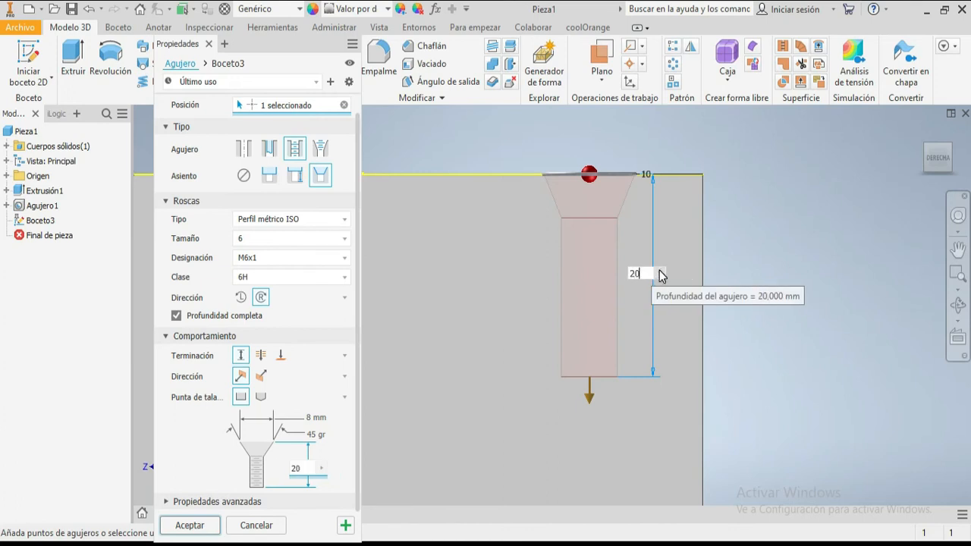
key(Return)
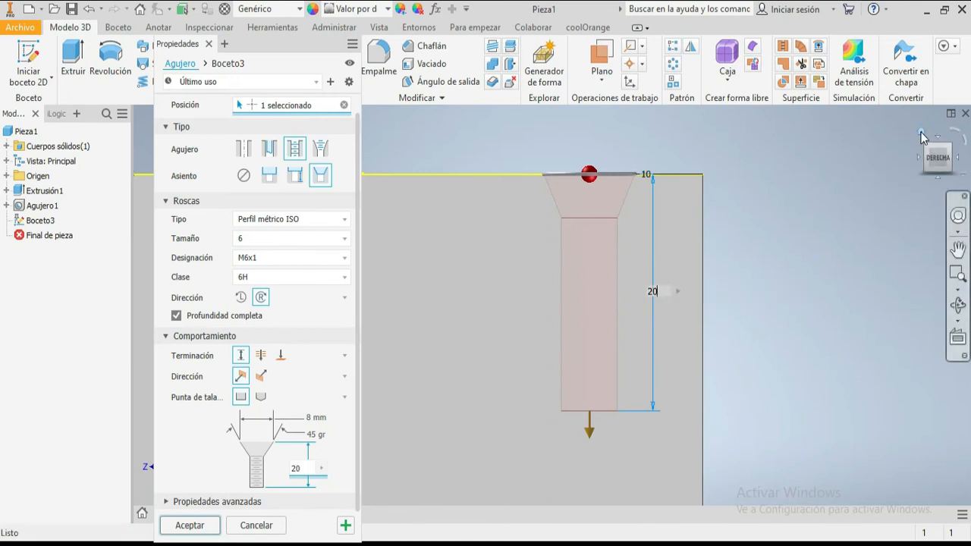
Try to add another tapped hole point beside the first in an isometric view, and finish the Hole command.
click(920, 132)
scroll(640, 198, up, 5)
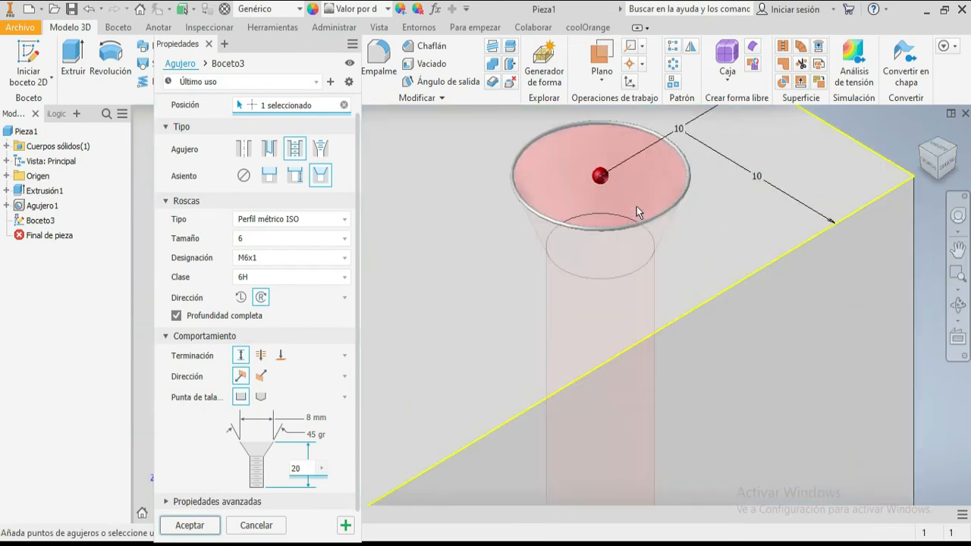
click(644, 265)
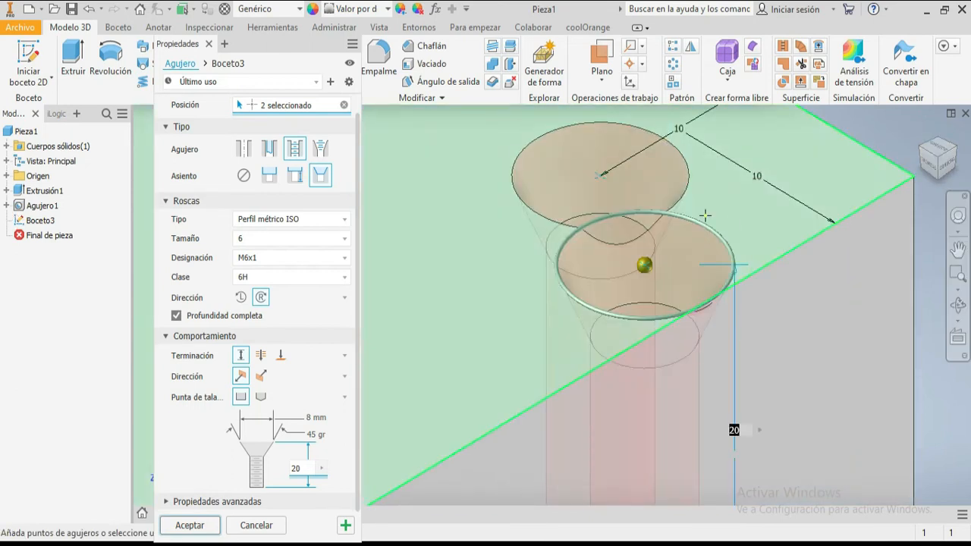
key(Return)
scroll(612, 214, down, 5)
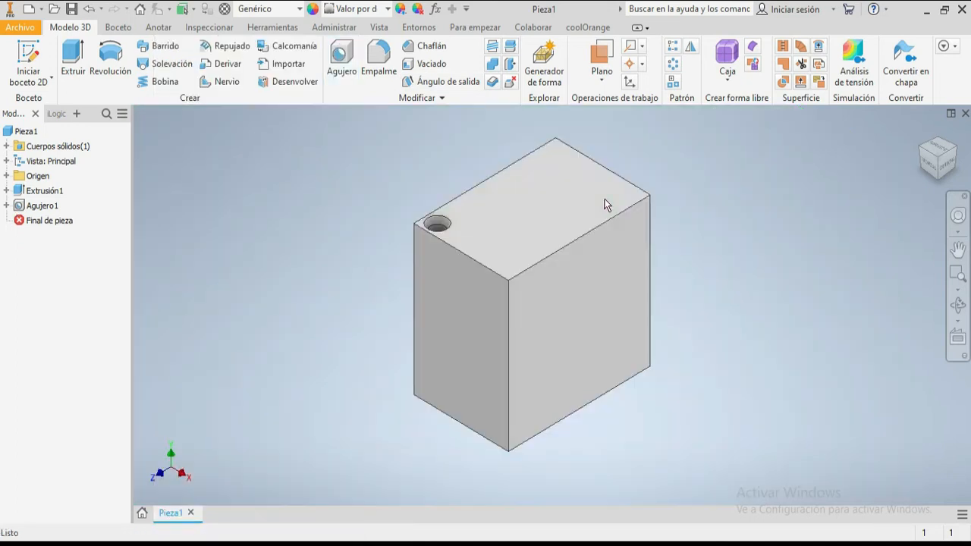
Start a second hole on the block's top face, near the corner diagonally opposite the existing hole.
scroll(604, 199, up, 3)
click(341, 56)
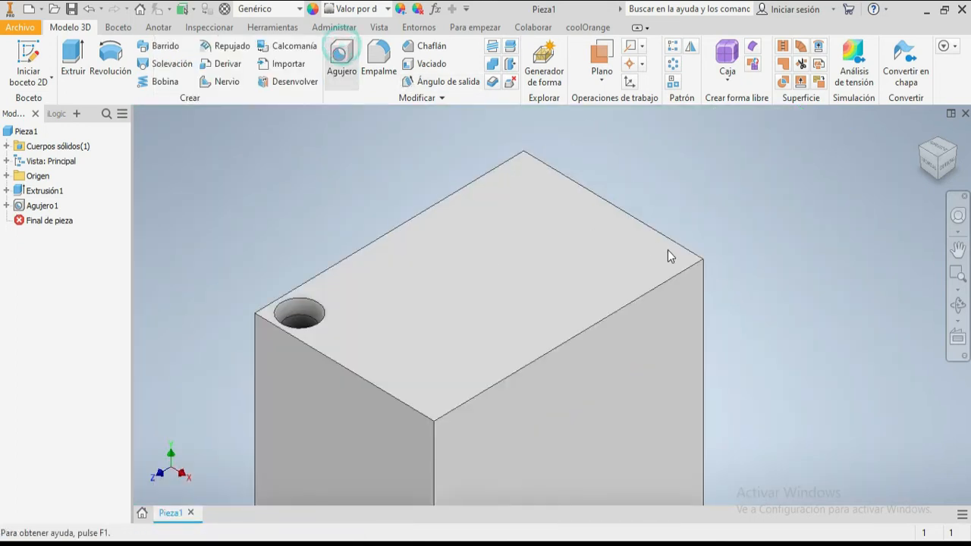
click(629, 260)
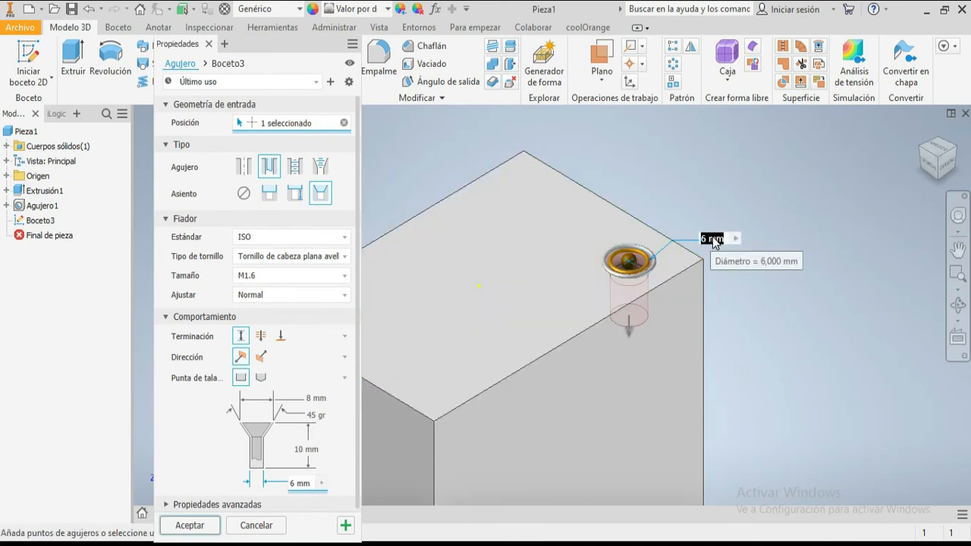
click(735, 239)
click(737, 239)
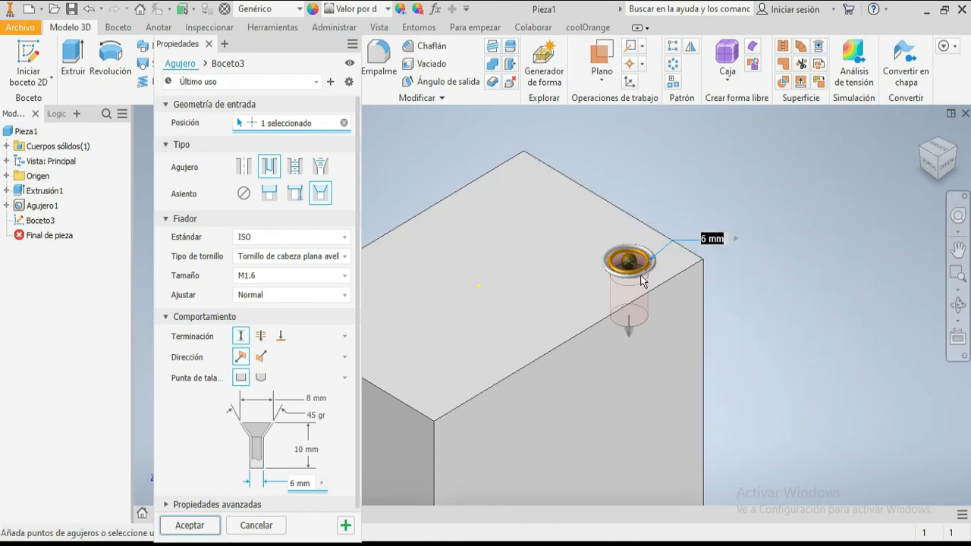
Examine the new hole's diameter, countersink diameter and depth using the handles on its preview.
scroll(640, 285, up, 5)
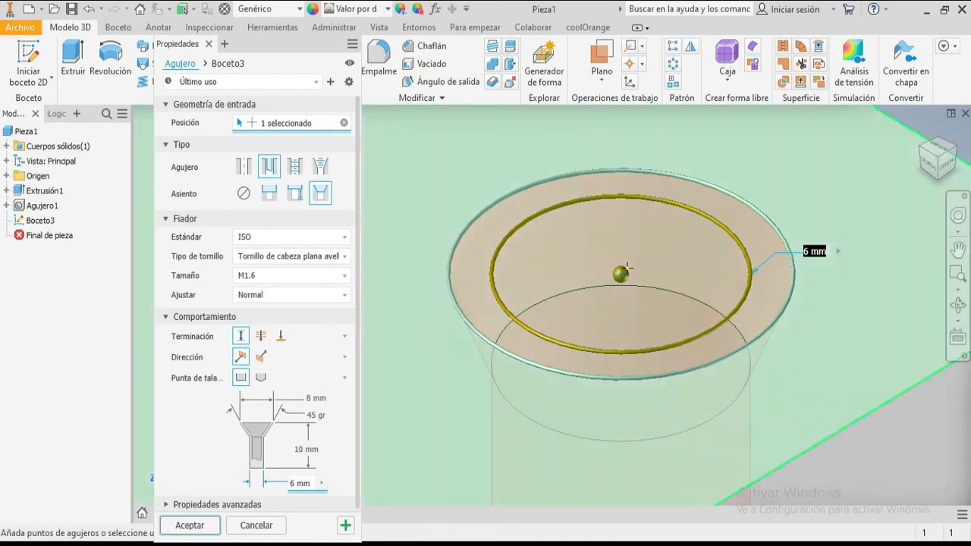
click(727, 191)
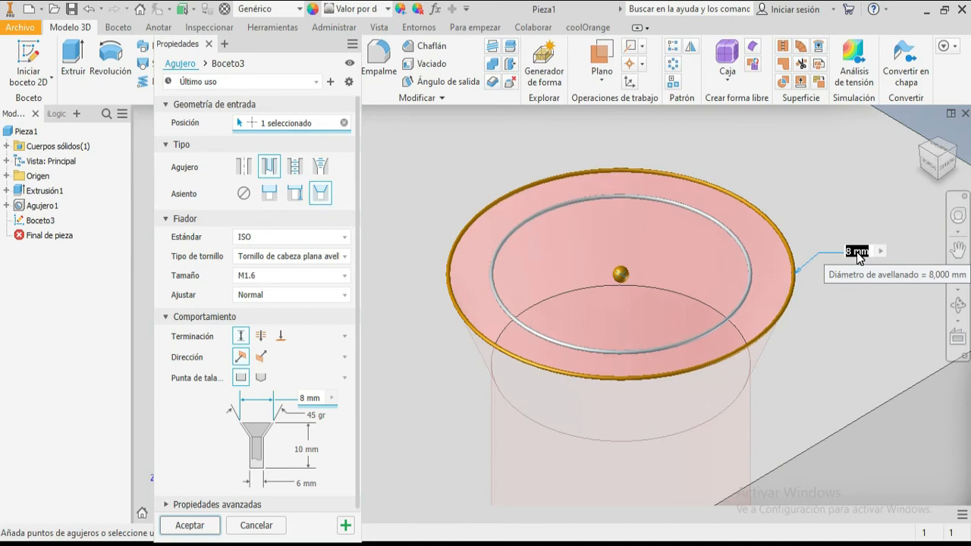
click(746, 251)
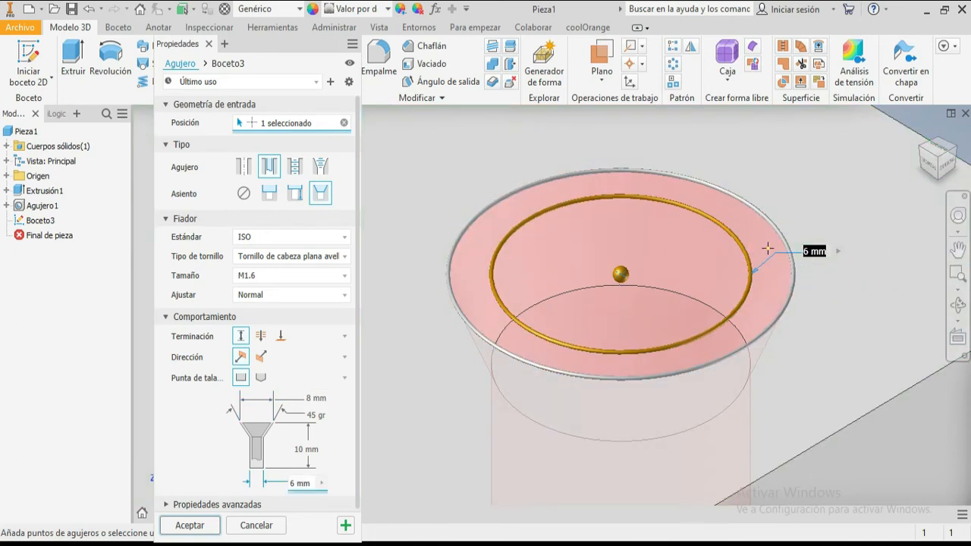
scroll(767, 248, down, 5)
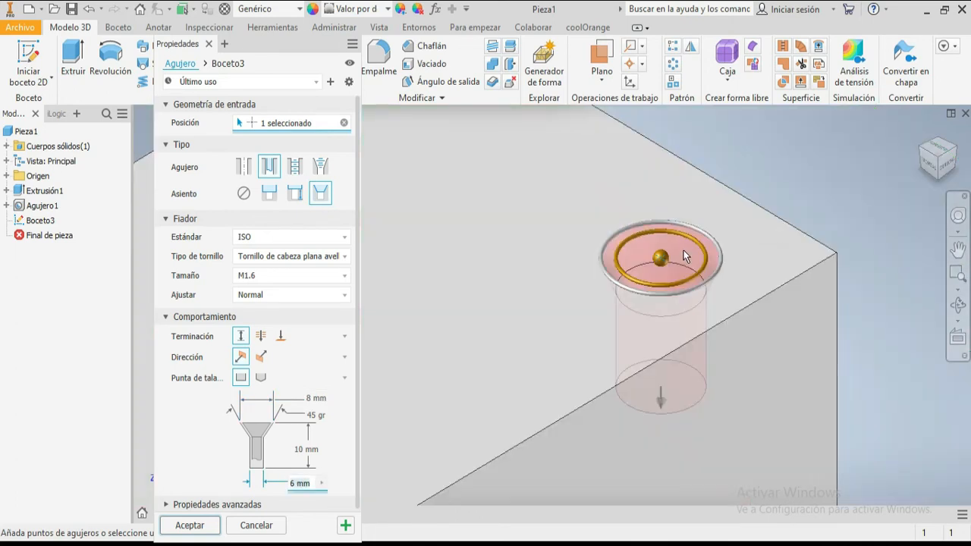
click(661, 402)
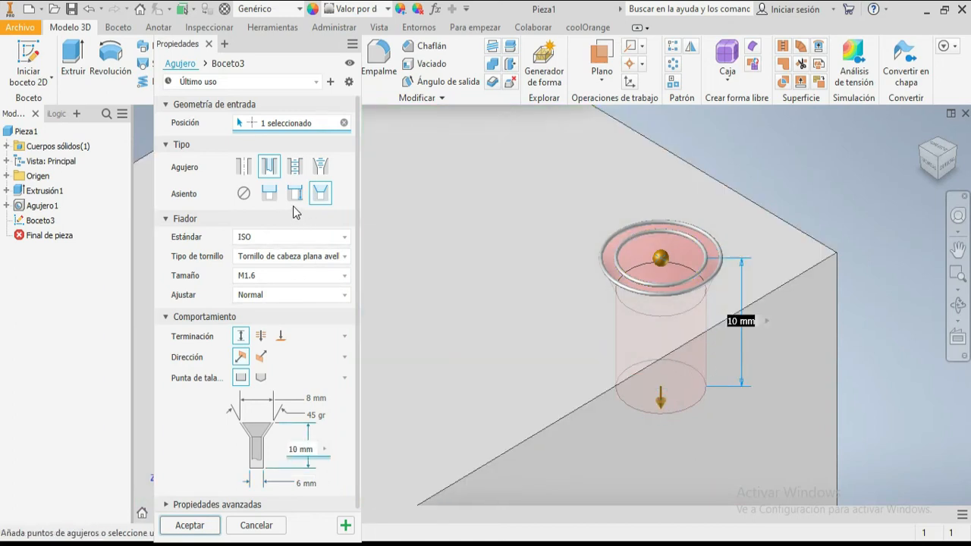
Make the hole a tapped hole with the ISO metric profile and enable full-depth threading.
click(294, 167)
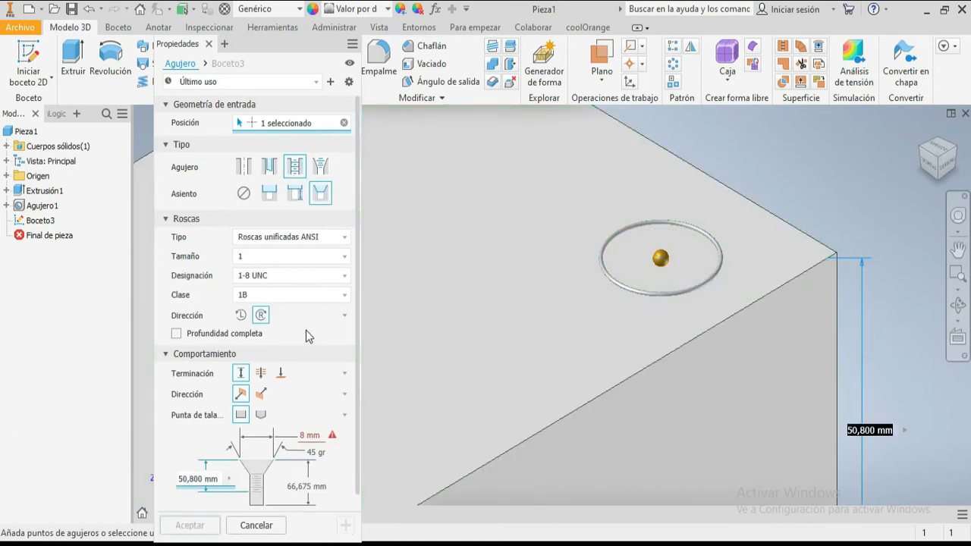
click(293, 240)
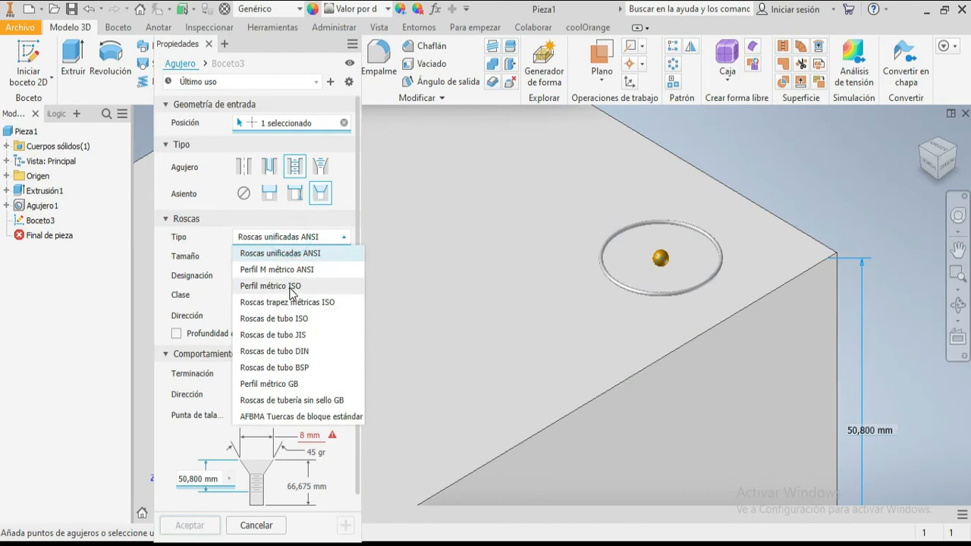
click(292, 286)
scroll(326, 453, down, 1)
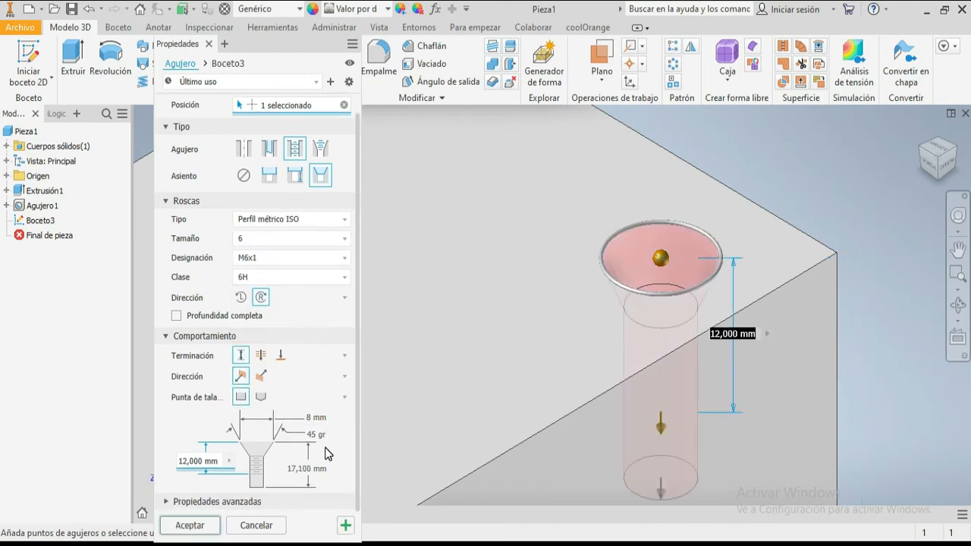
click(201, 317)
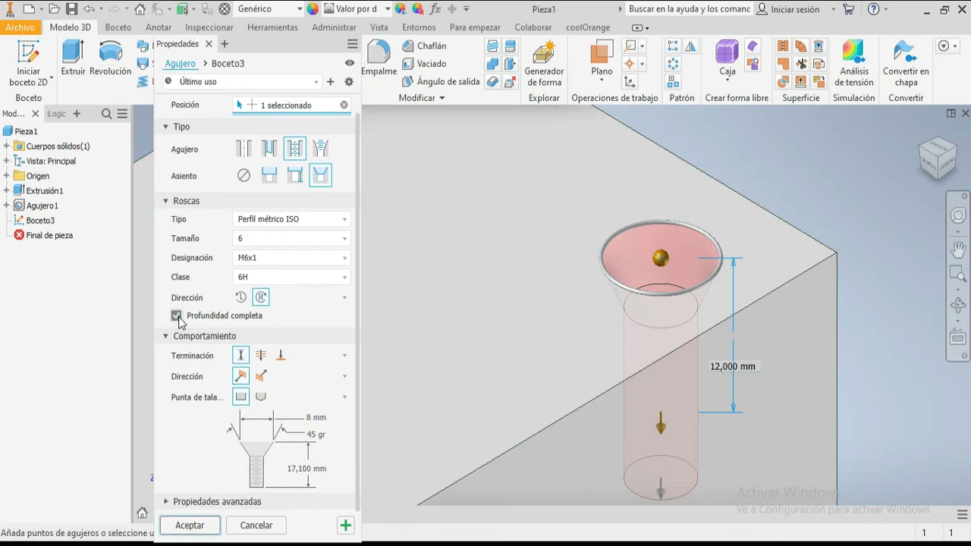
Try the Through All and To terminations and the flipped direction, returning to the Distance termination and default direction.
click(260, 355)
scroll(715, 346, up, 5)
scroll(712, 364, down, 3)
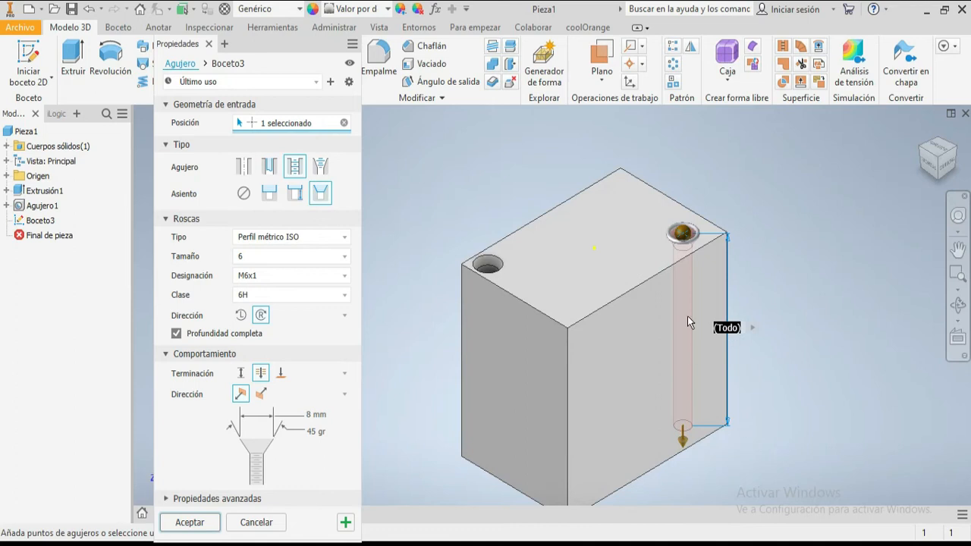
click(280, 372)
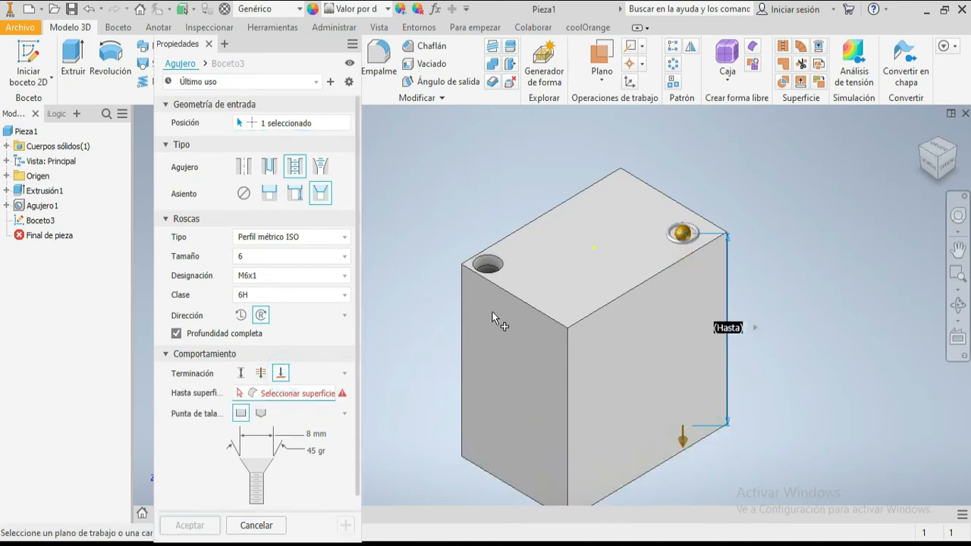
click(241, 373)
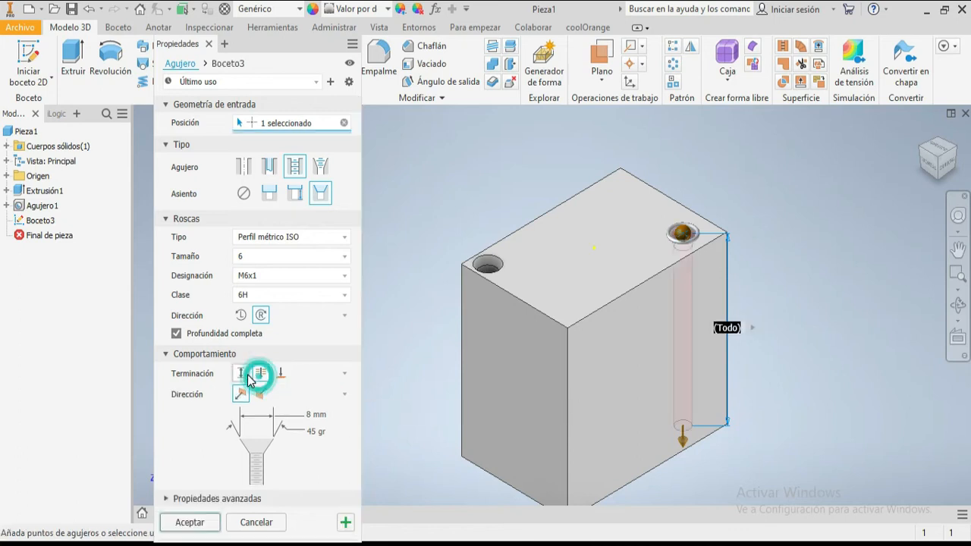
scroll(254, 377, down, 1)
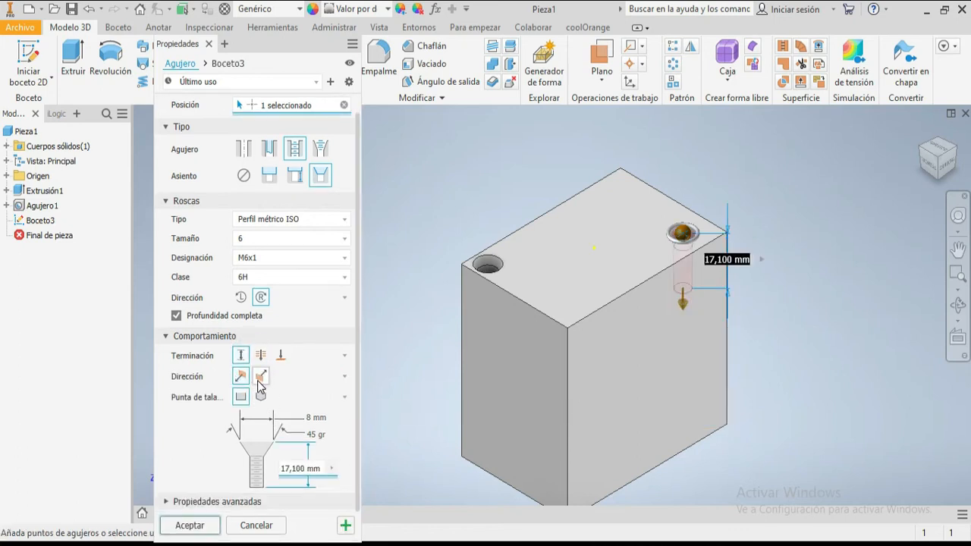
click(260, 376)
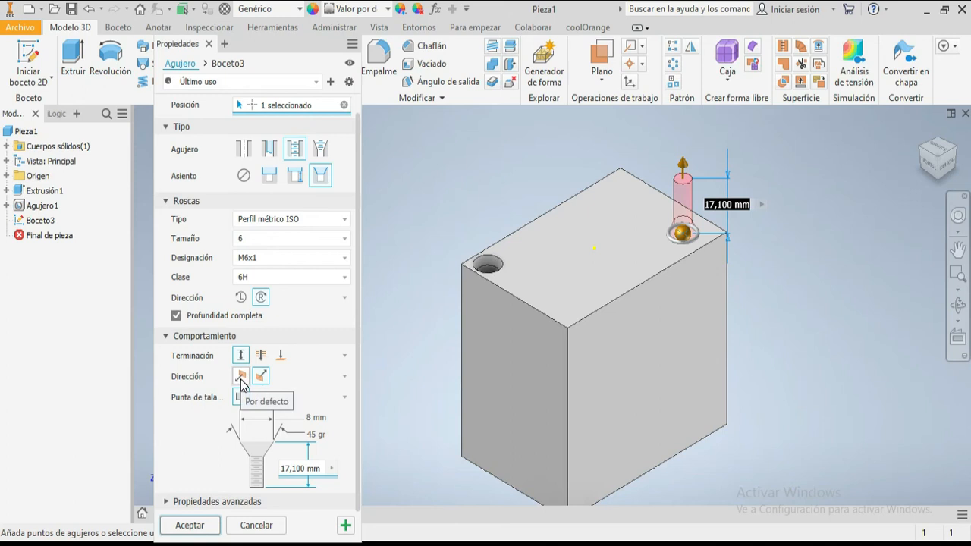
click(241, 379)
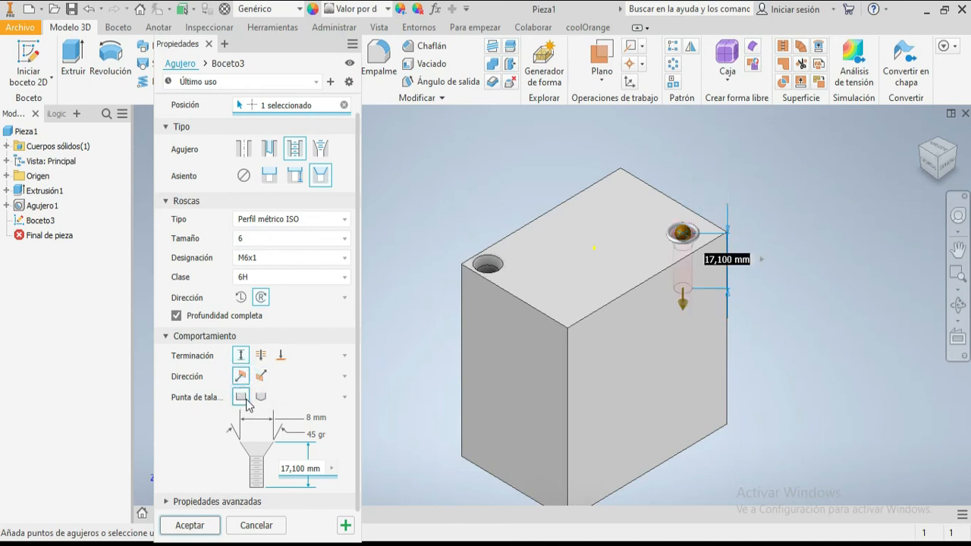
Set the tapped hole's drill point to Angle and examine the tip from the block's right side.
click(945, 168)
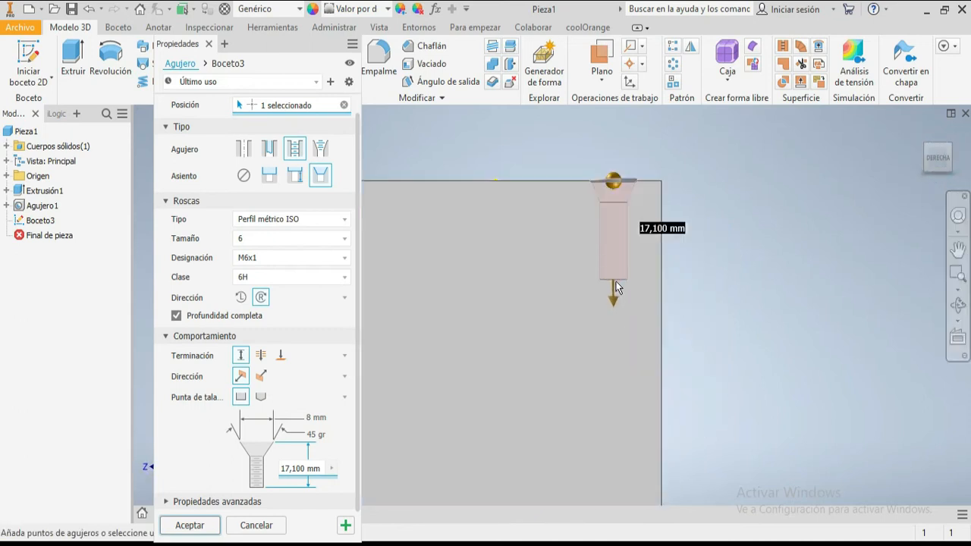
scroll(616, 282, down, 3)
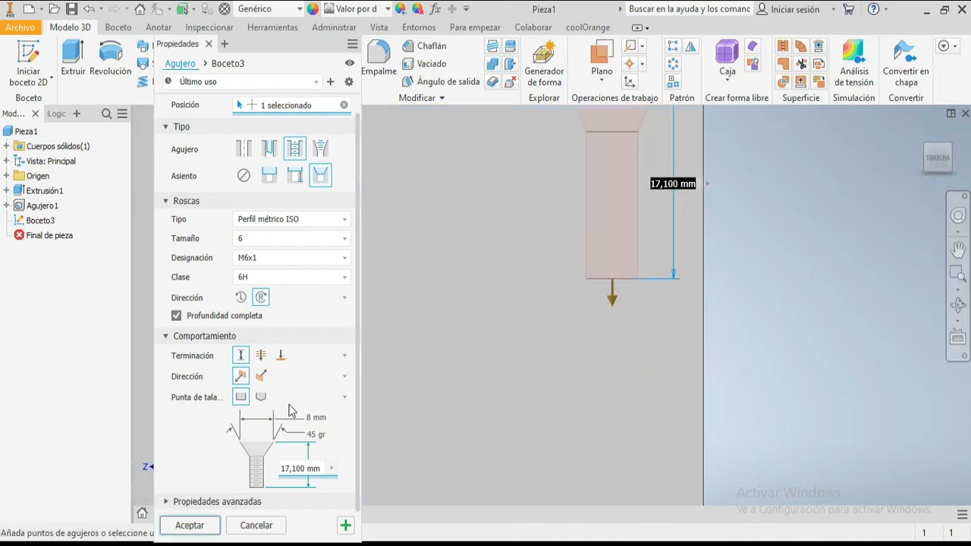
click(262, 398)
scroll(603, 270, up, 2)
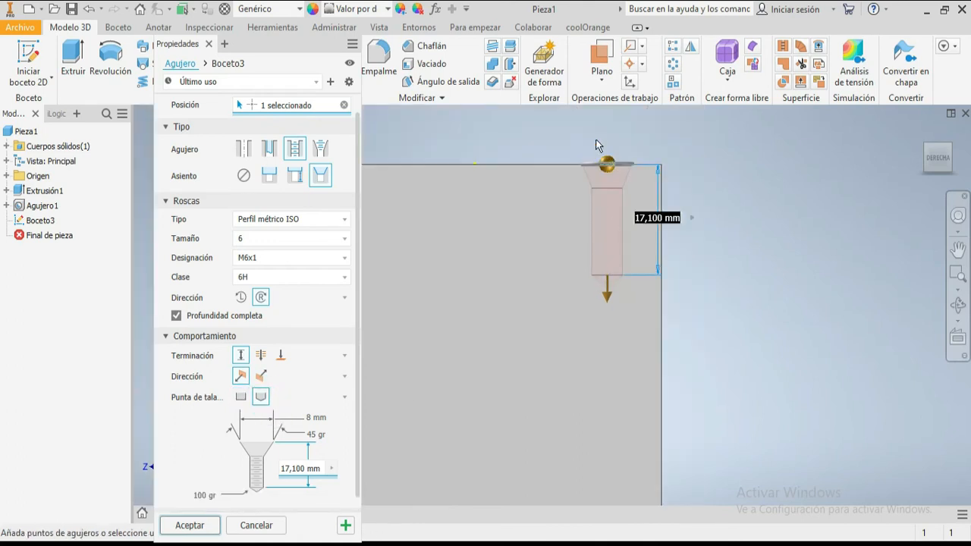
scroll(596, 144, down, 3)
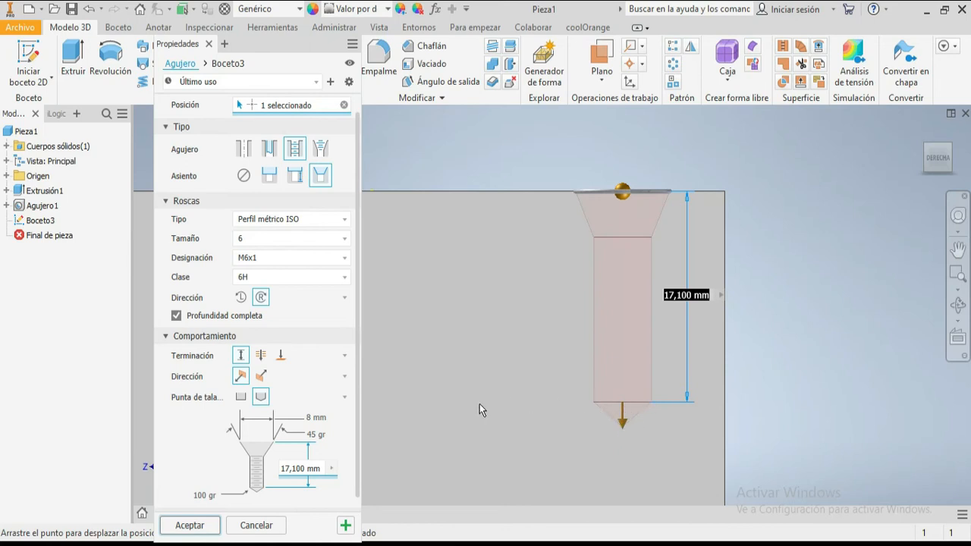
Examine the countersunk tapped hole in the isometric view and open its countersink angle value.
click(923, 142)
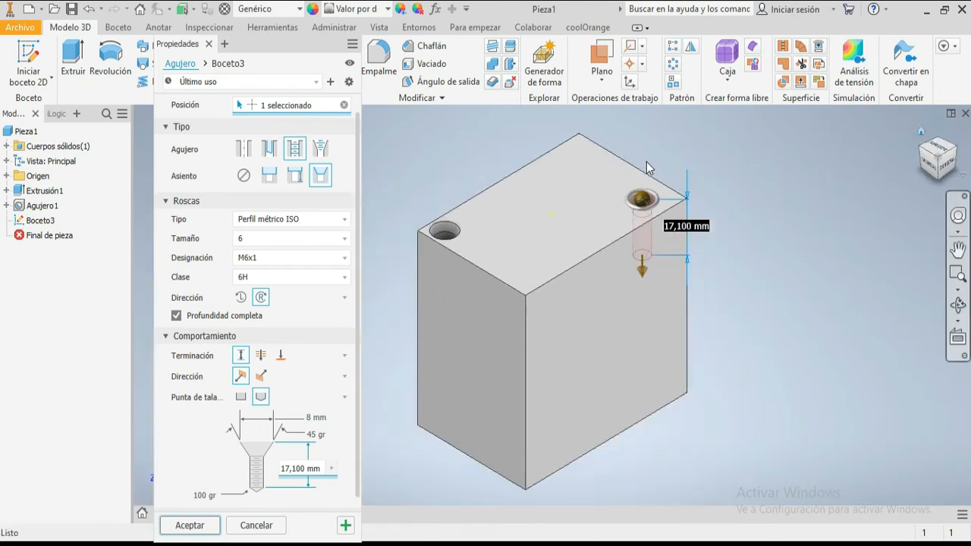
scroll(647, 179, up, 2)
scroll(653, 219, up, 2)
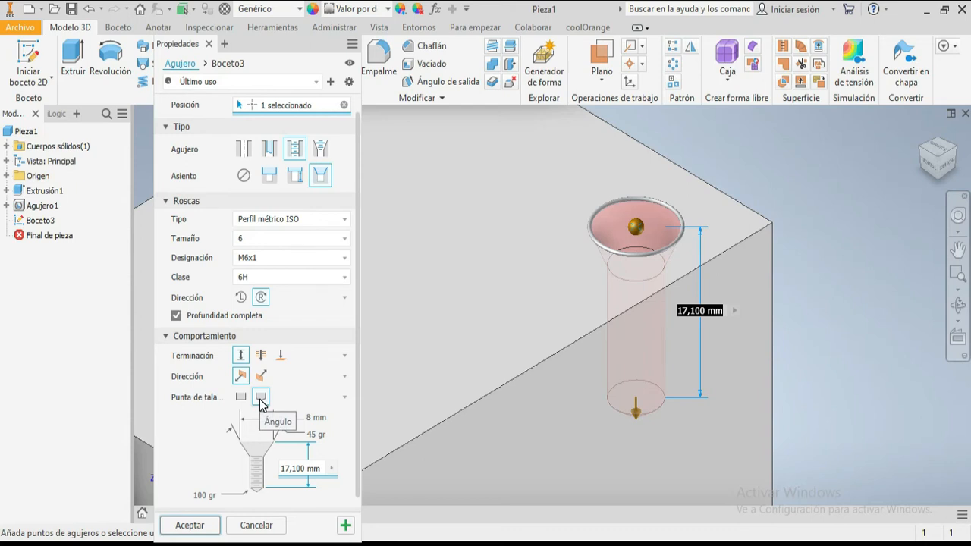
click(315, 434)
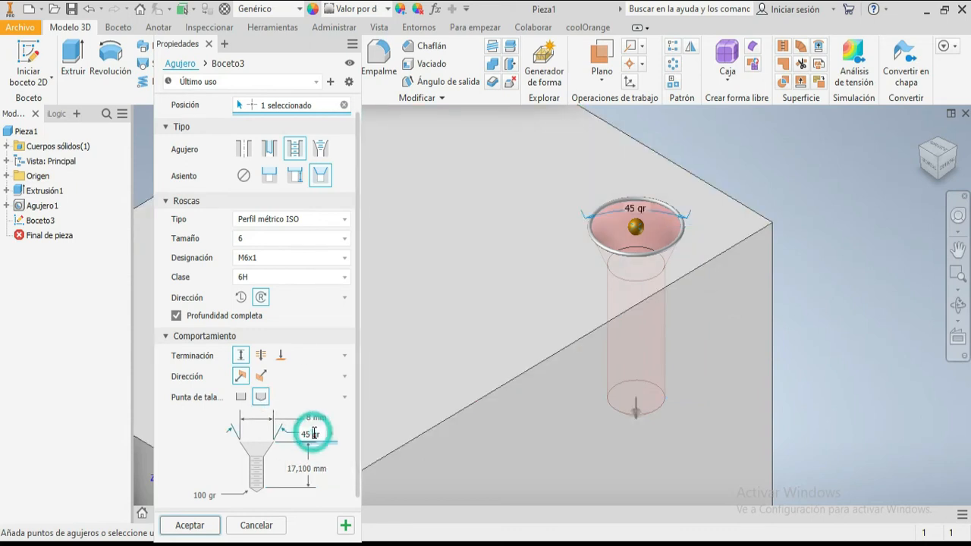
Compare the spotface and counterbore seats on the tapped hole, and leave the spotface seat selected.
click(295, 179)
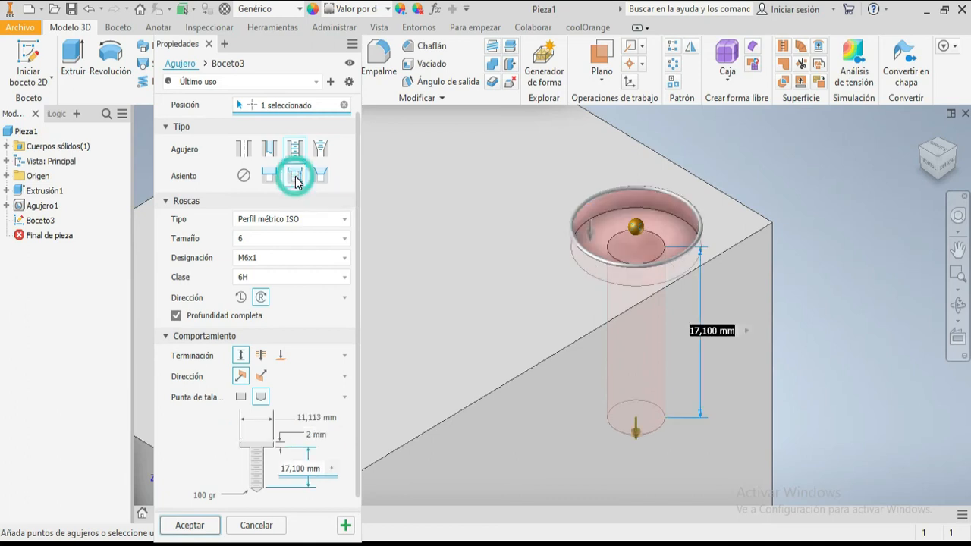
click(274, 177)
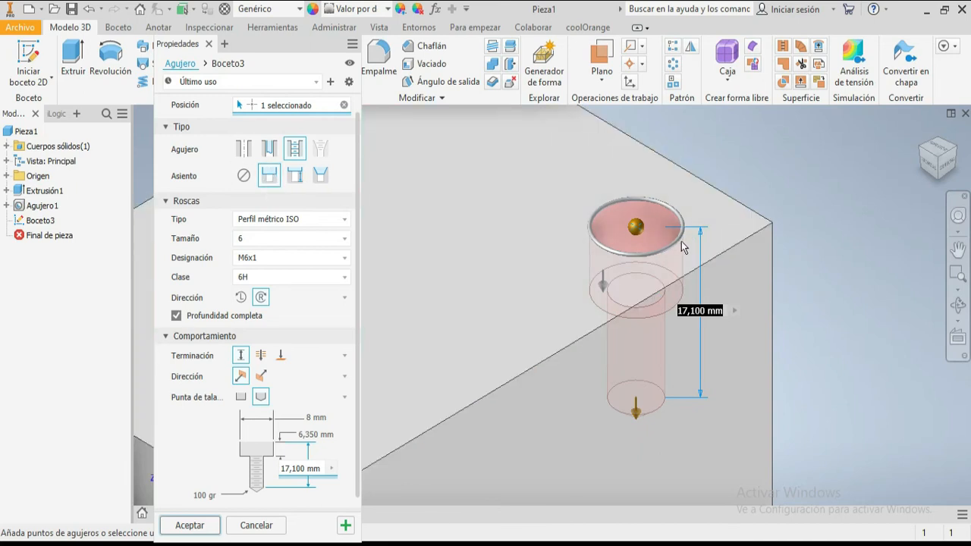
scroll(680, 241, down, 5)
scroll(649, 243, up, 3)
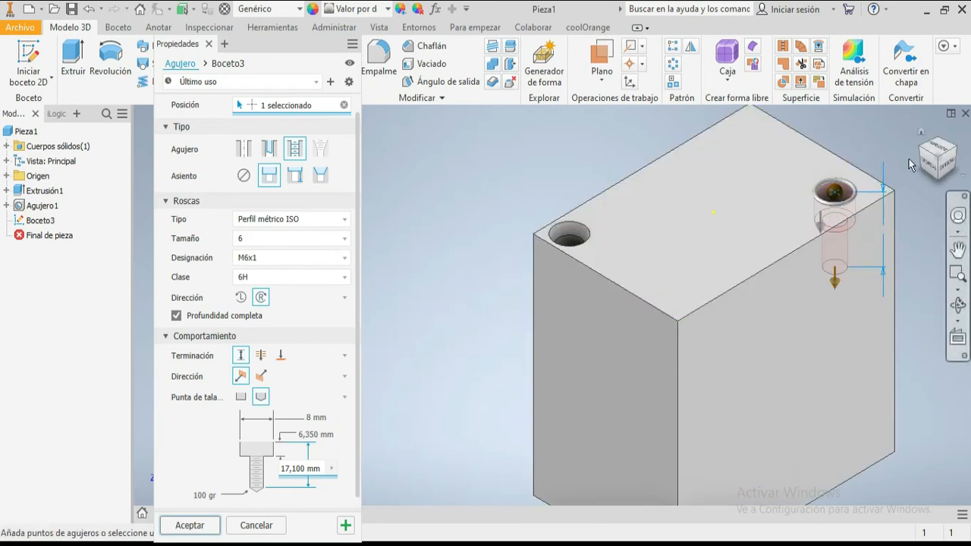
scroll(909, 158, up, 4)
click(295, 175)
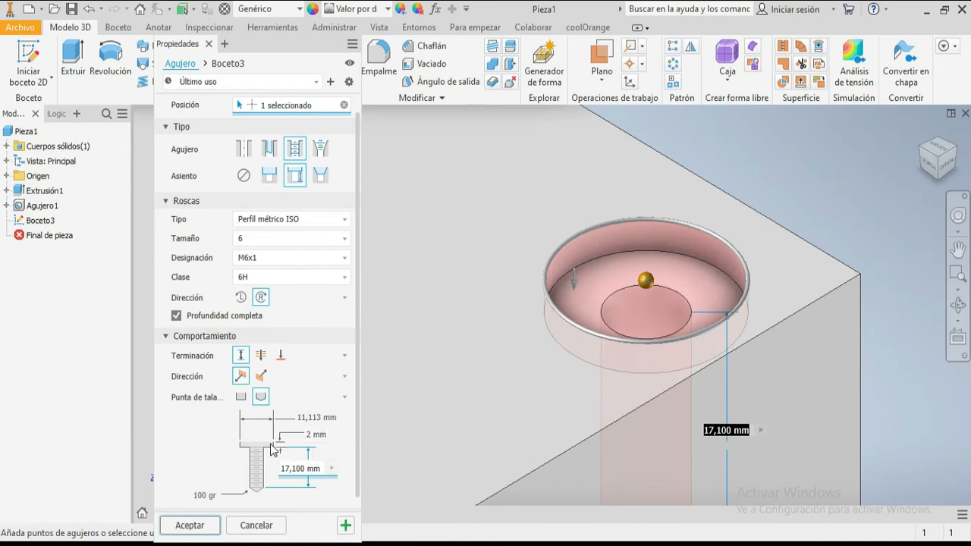
Set the spotface depth to 4 mm, check the hole from above and in isometric view, and create it.
click(311, 435)
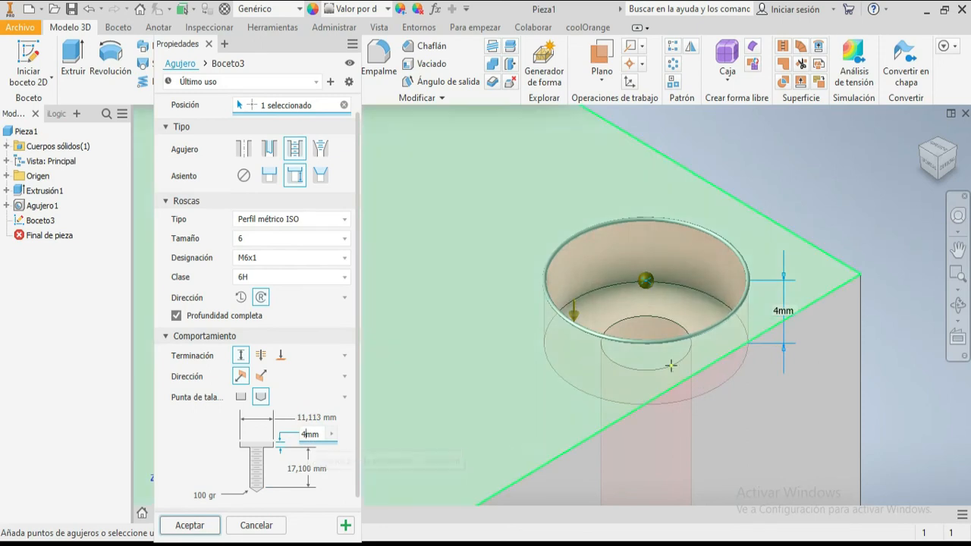
click(939, 152)
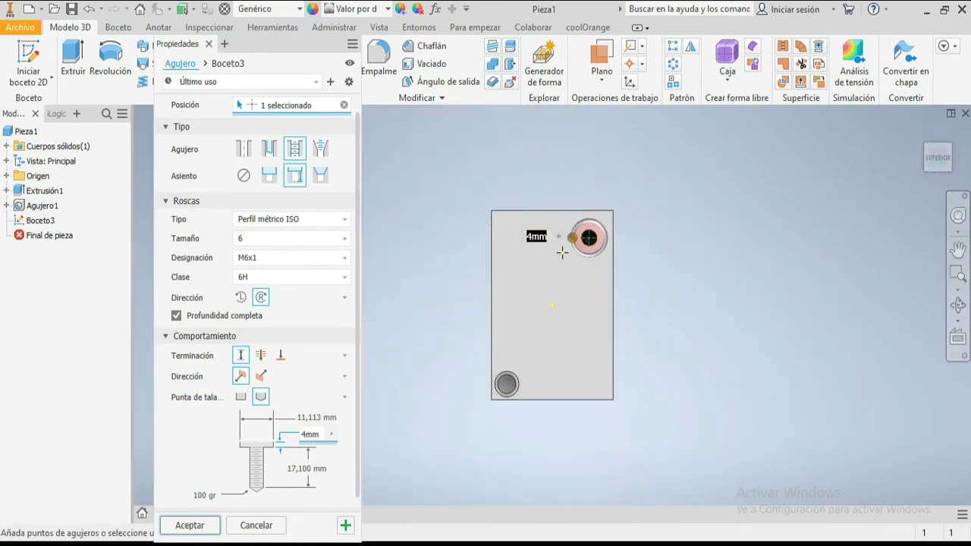
click(918, 133)
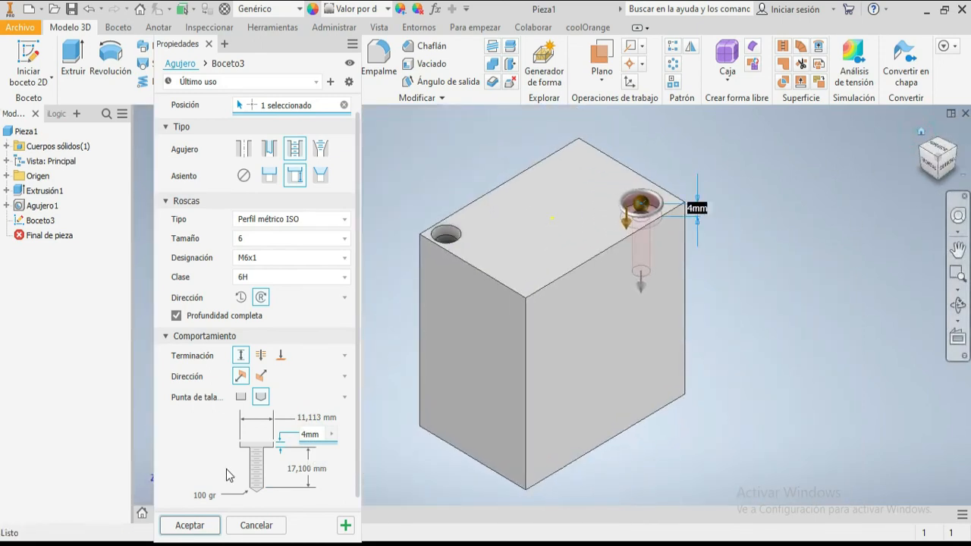
click(193, 525)
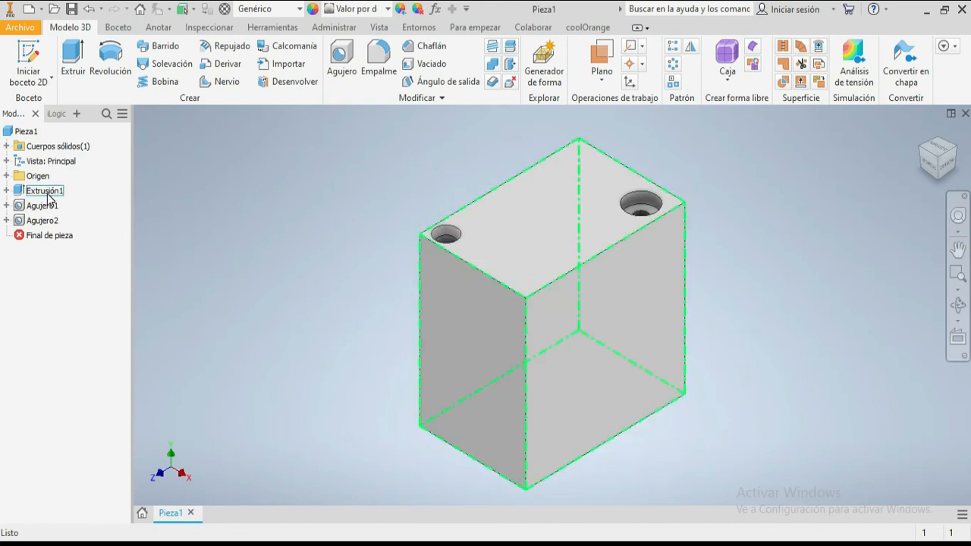
Sketch a circle near the lower front corner of the block's right side face.
click(262, 123)
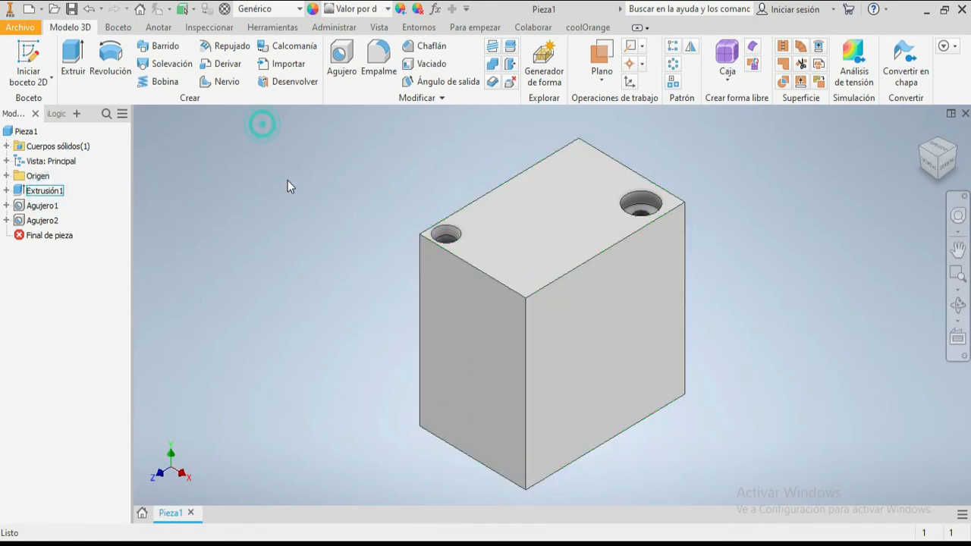
click(28, 59)
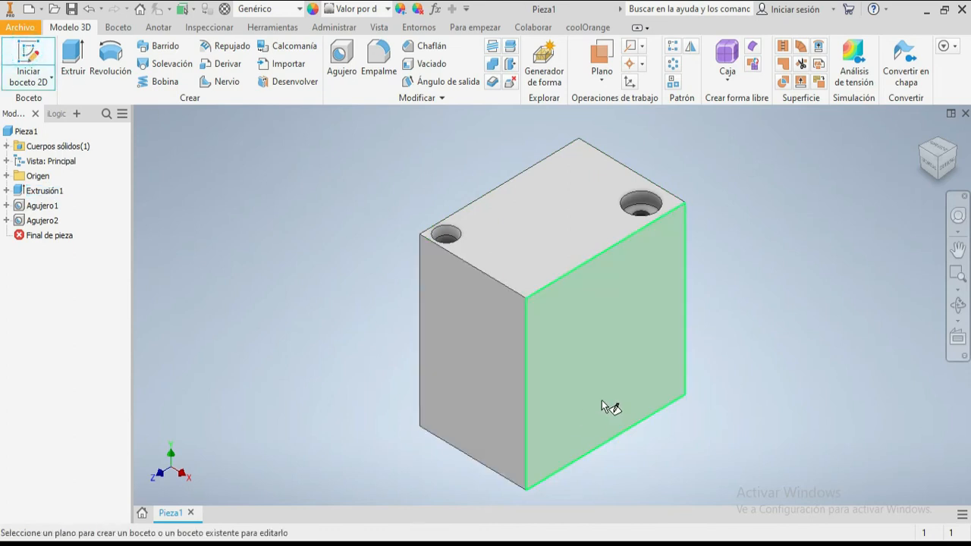
click(598, 334)
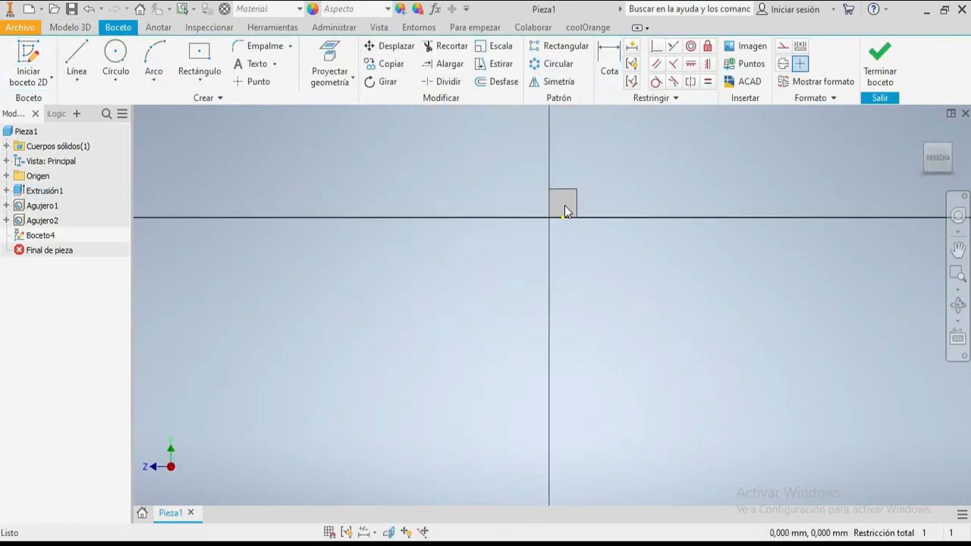
click(115, 55)
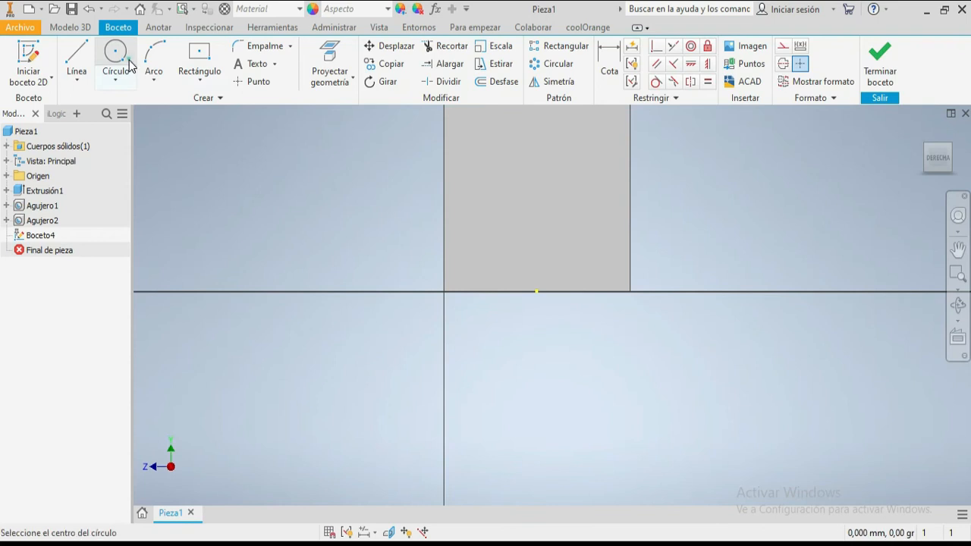
click(478, 253)
click(491, 252)
click(880, 59)
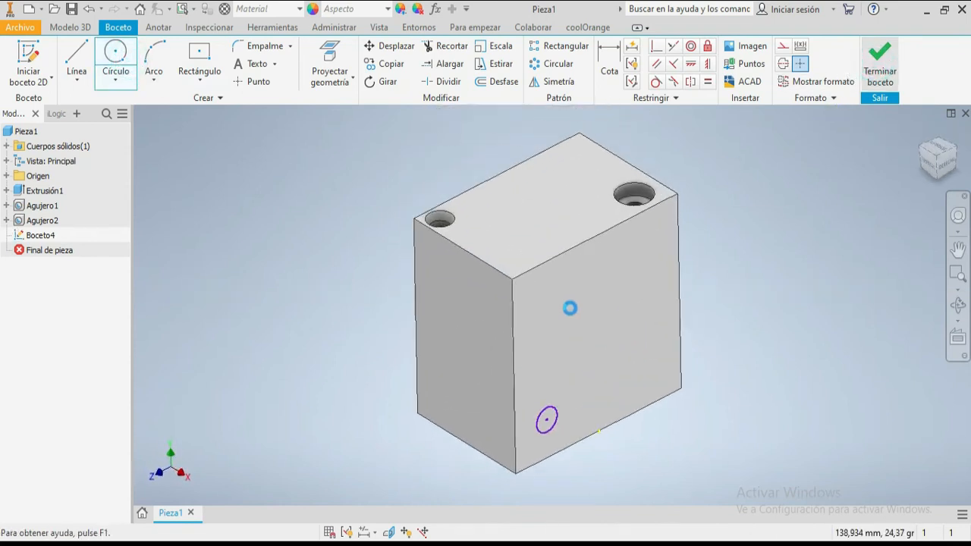
Try an Extrude cut of the circle 60 mm into the block, discard it, and undo the circle and its sketch.
click(74, 57)
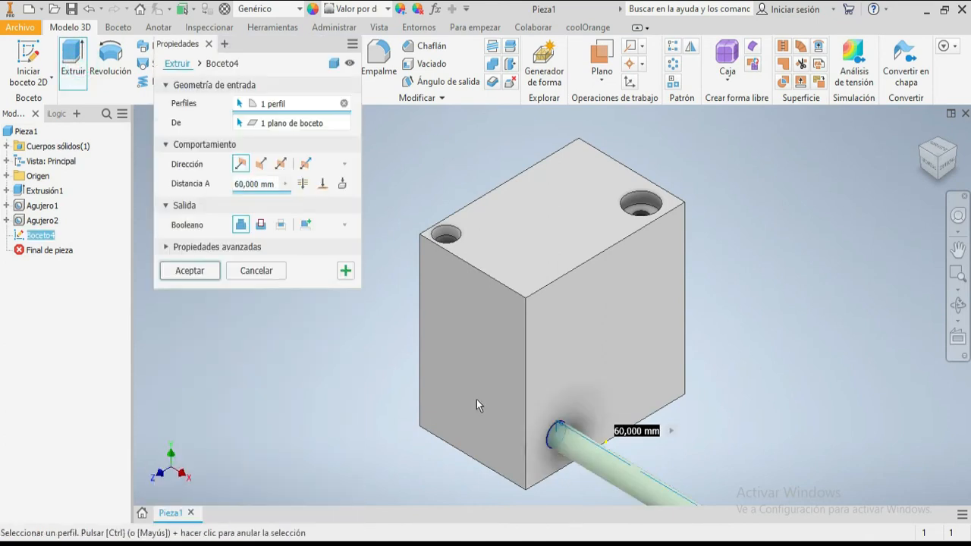
click(260, 163)
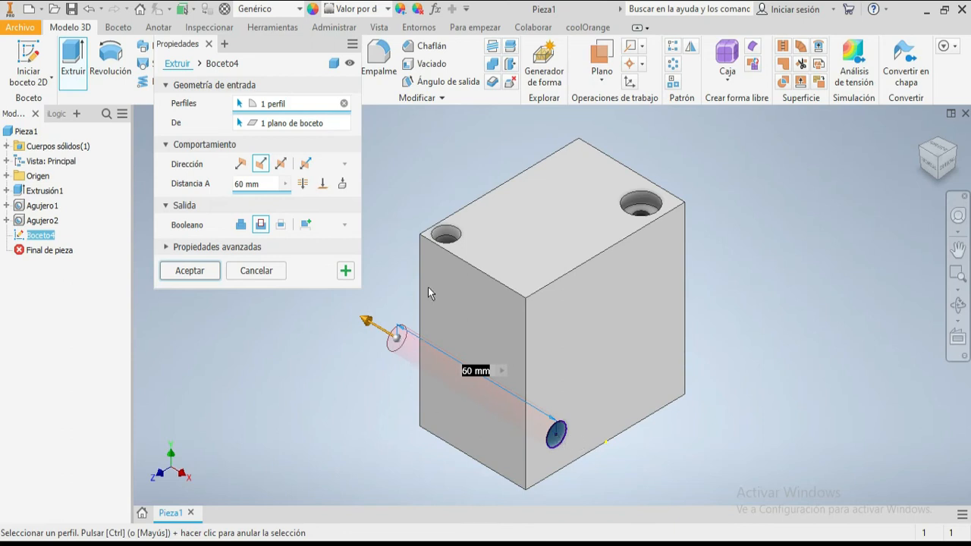
click(208, 44)
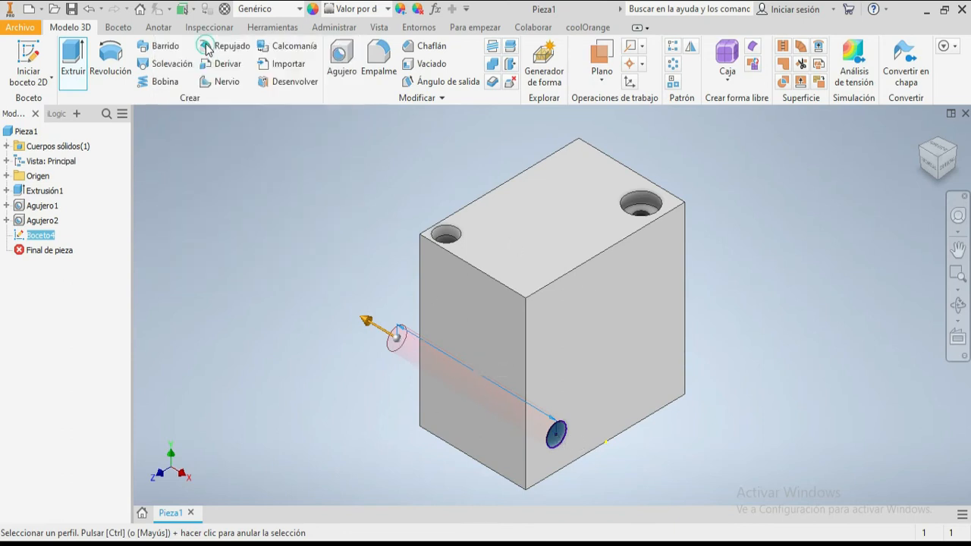
click(88, 10)
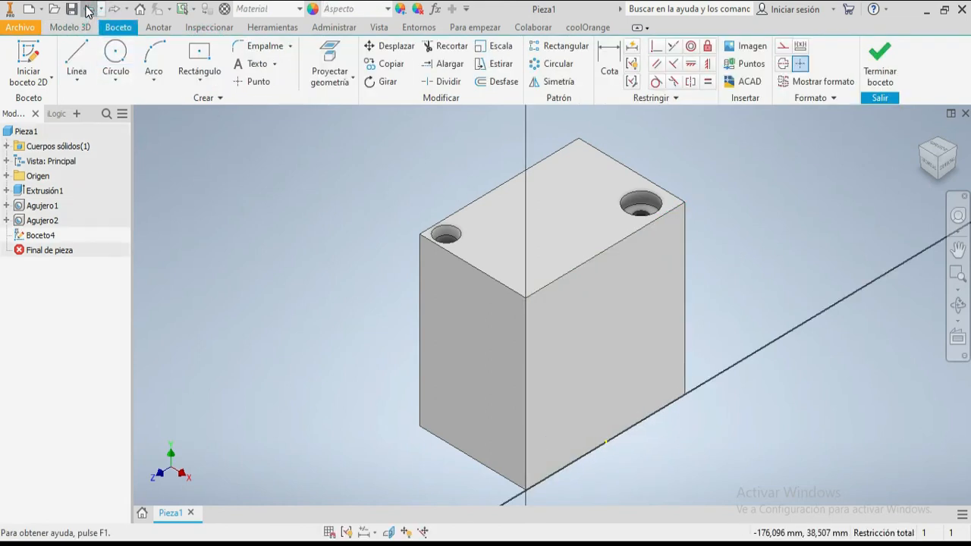
click(90, 11)
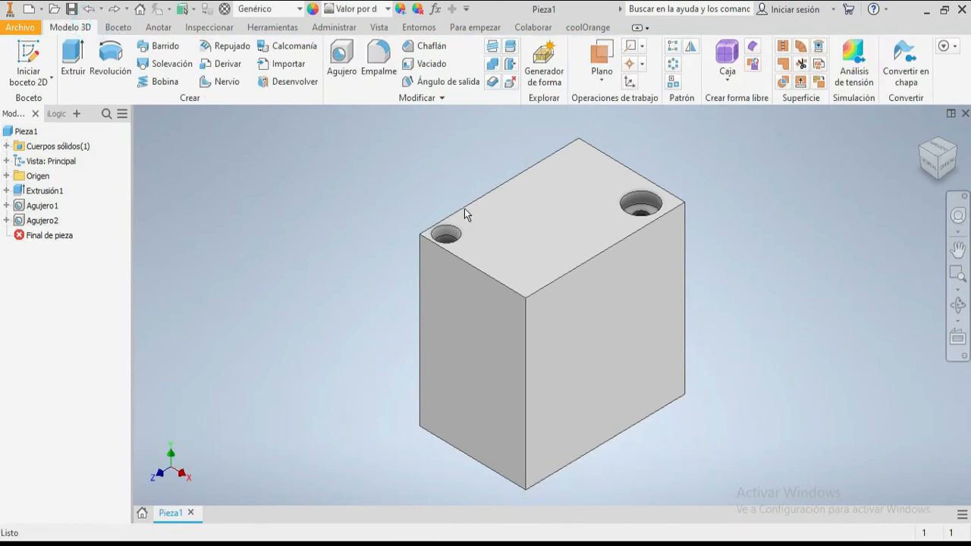
Examine both holes in the block's top face and the thread inside the spotfaced one, then restore the isometric view.
scroll(574, 129, up, 2)
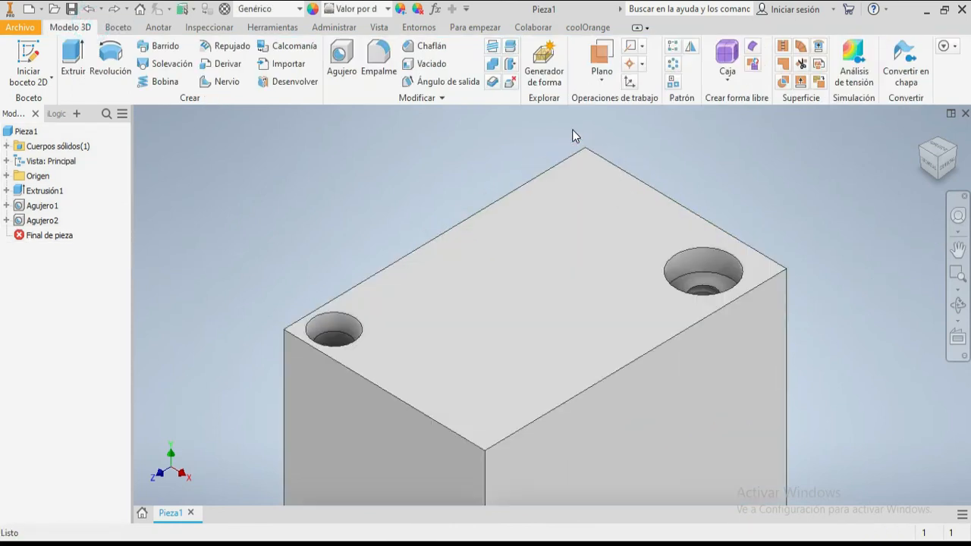
scroll(576, 136, down, 3)
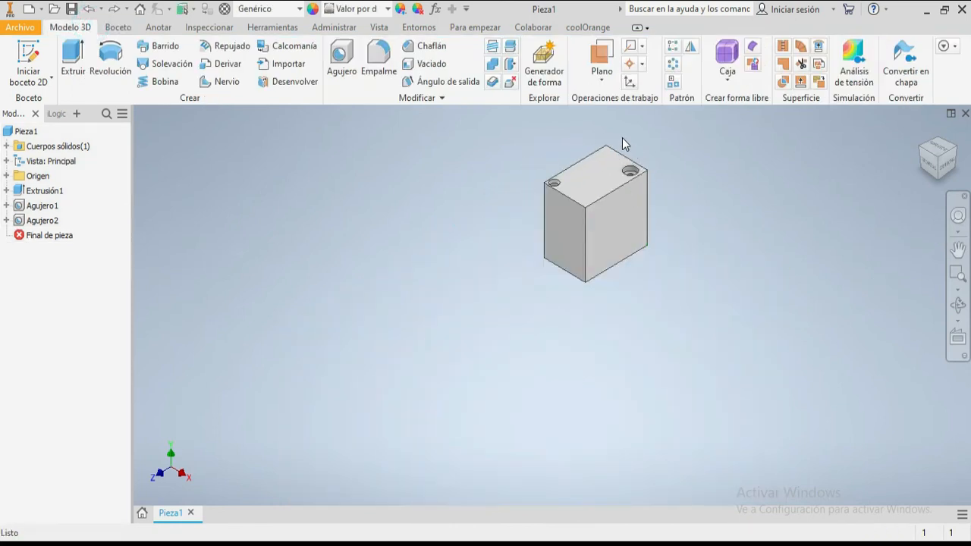
scroll(618, 151, up, 2)
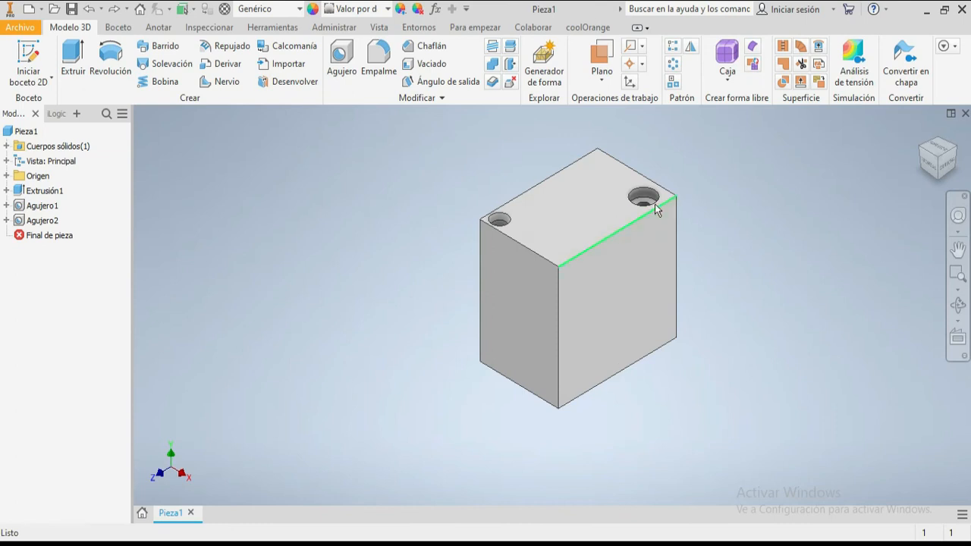
scroll(544, 189, up, 5)
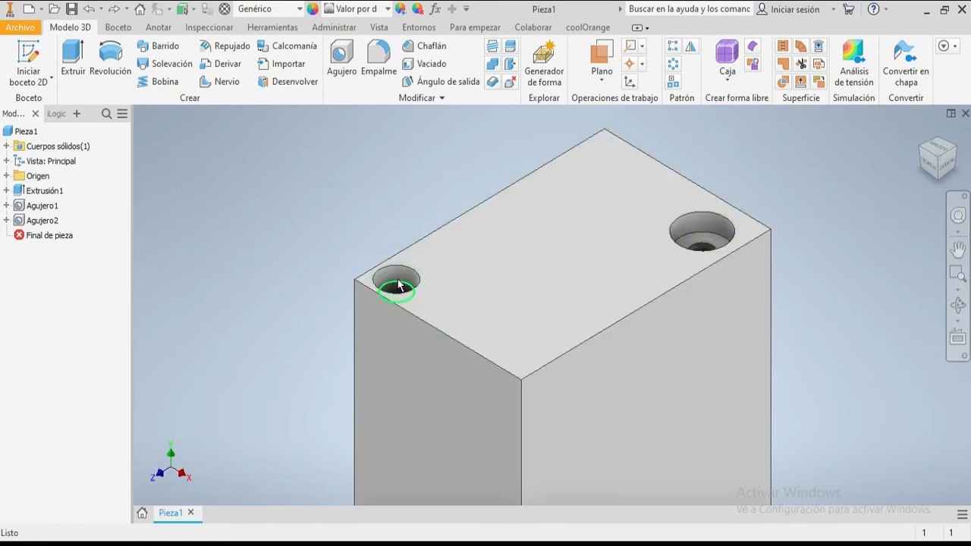
scroll(698, 243, up, 3)
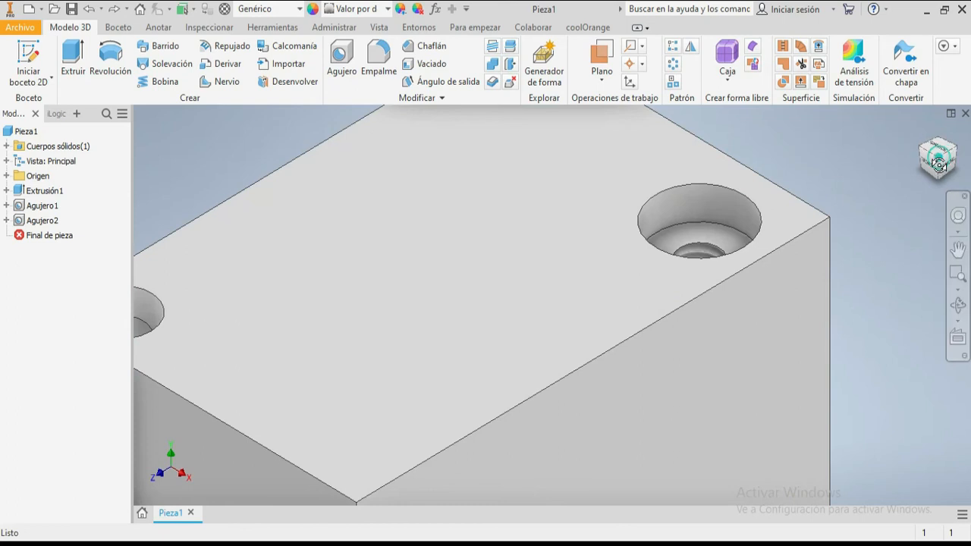
scroll(713, 299, up, 5)
scroll(687, 315, up, 2)
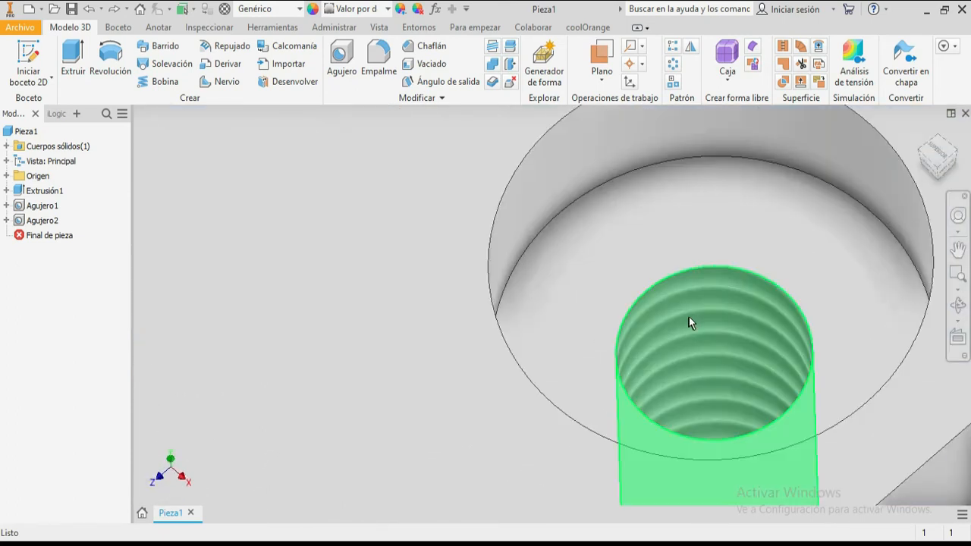
scroll(690, 315, down, 6)
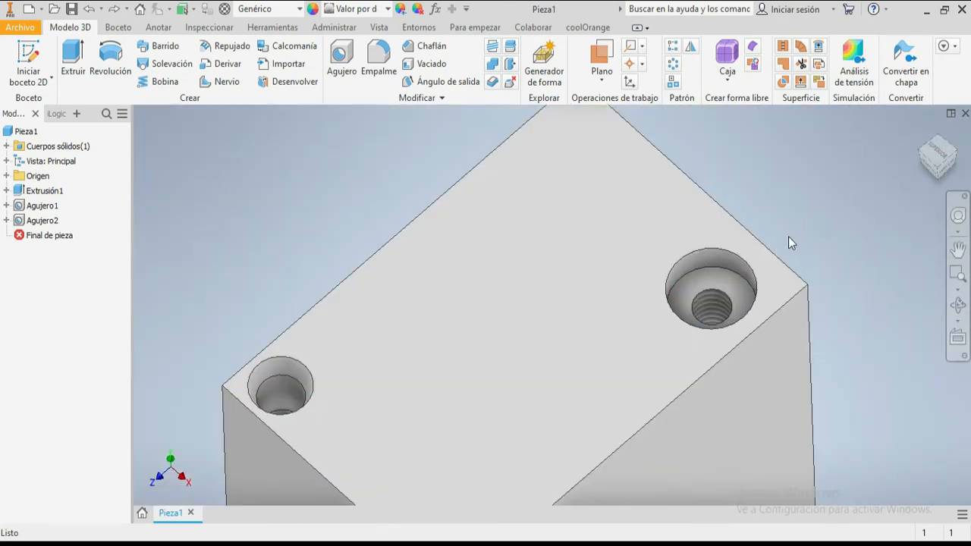
scroll(794, 229, up, 2)
scroll(627, 369, down, 5)
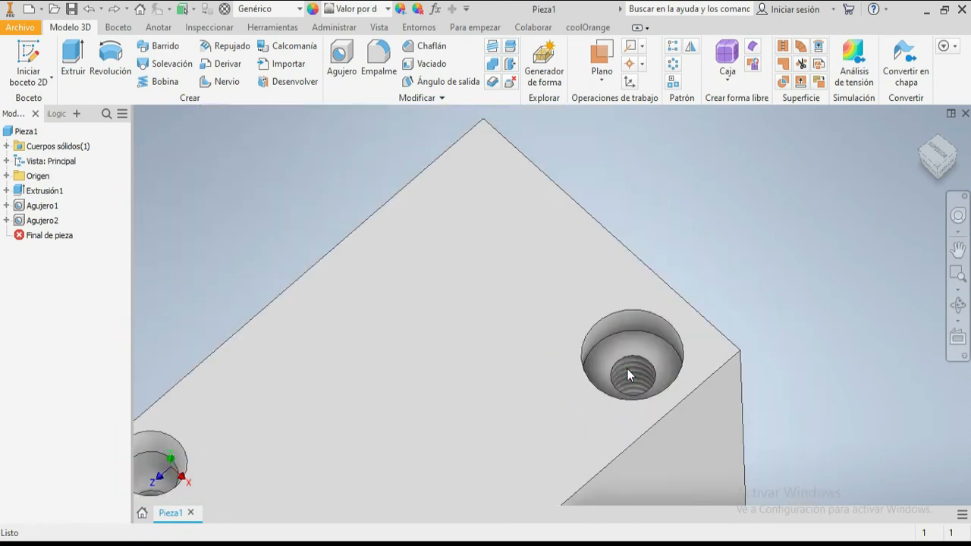
scroll(623, 373, up, 4)
scroll(621, 376, up, 1)
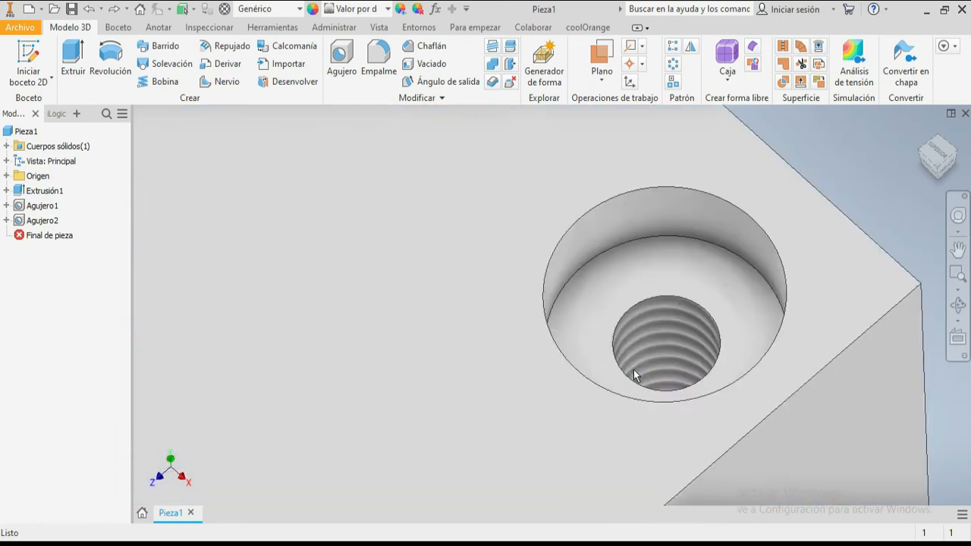
scroll(651, 345, down, 5)
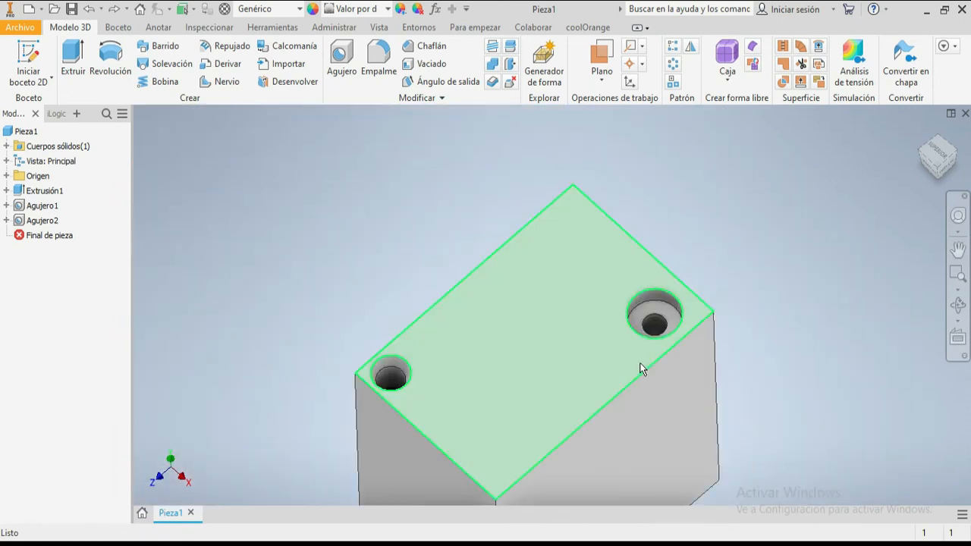
scroll(652, 326, up, 3)
scroll(682, 295, up, 2)
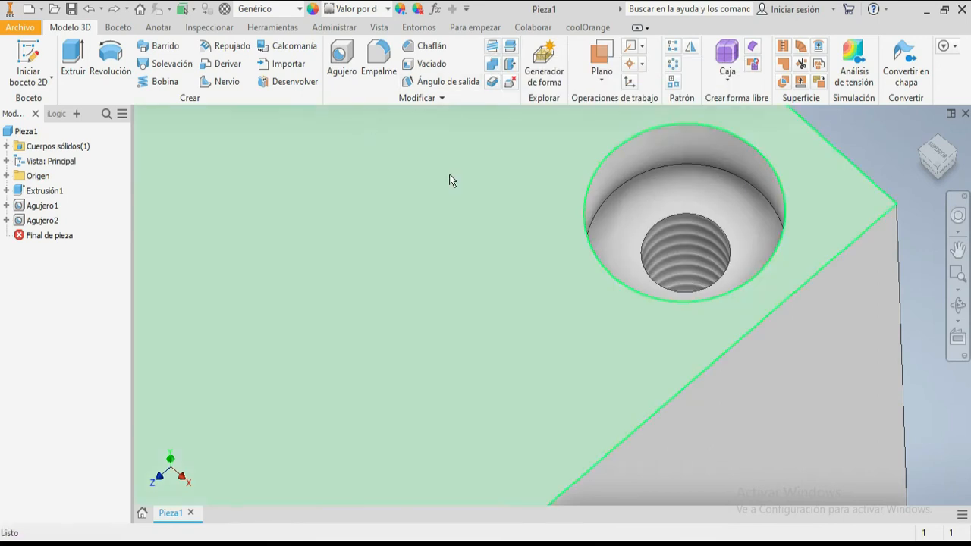
scroll(688, 247, down, 5)
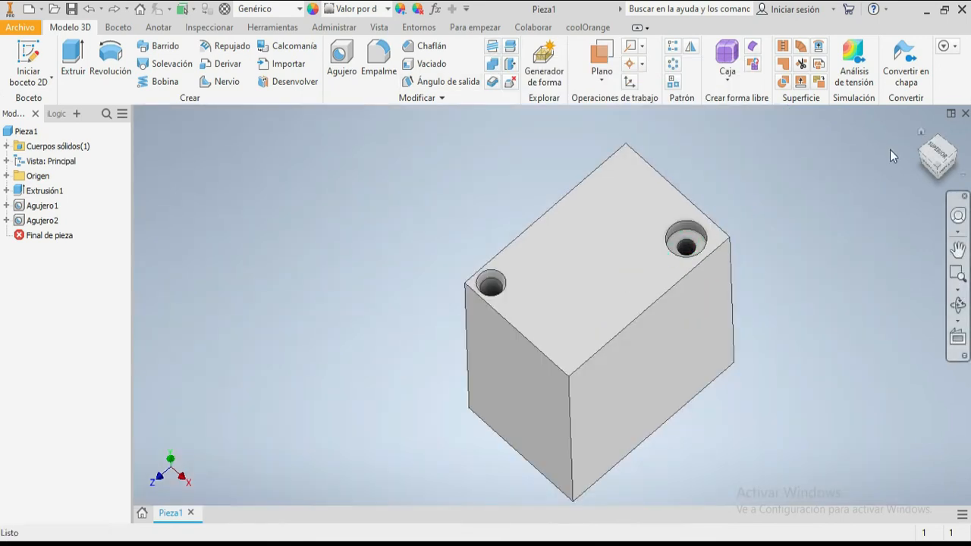
click(922, 135)
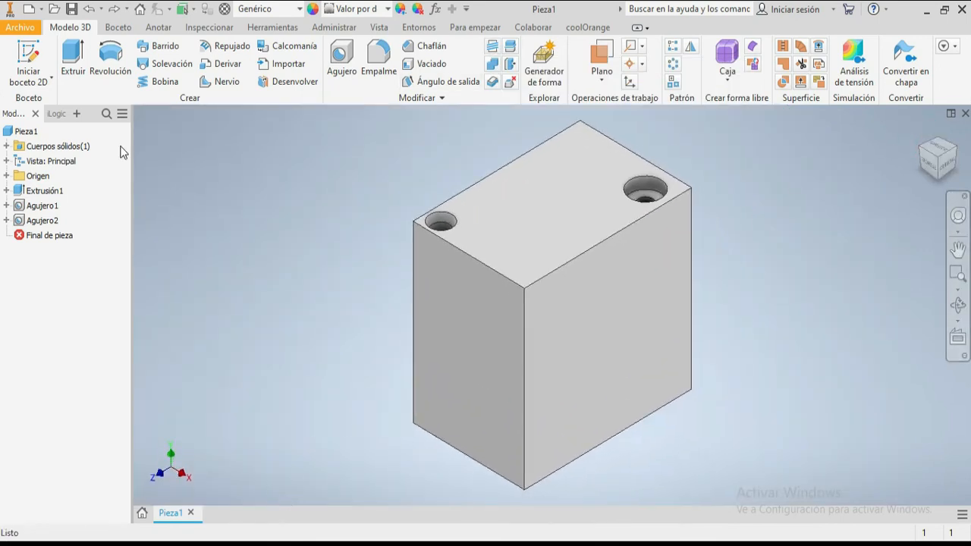
Create a new part and sketch a circle about 26.7 mm in diameter, centred on the origin, on the XZ plane.
click(41, 10)
click(58, 92)
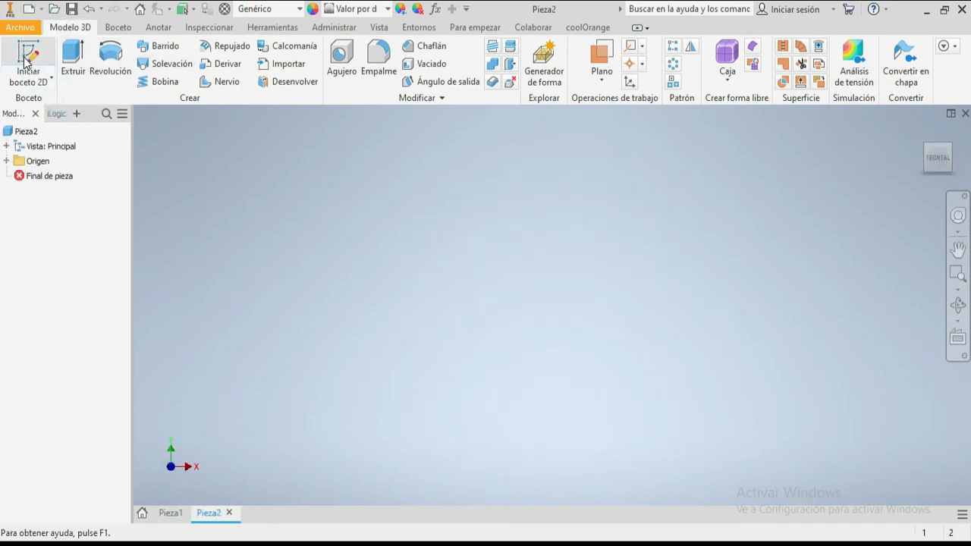
click(25, 60)
click(433, 292)
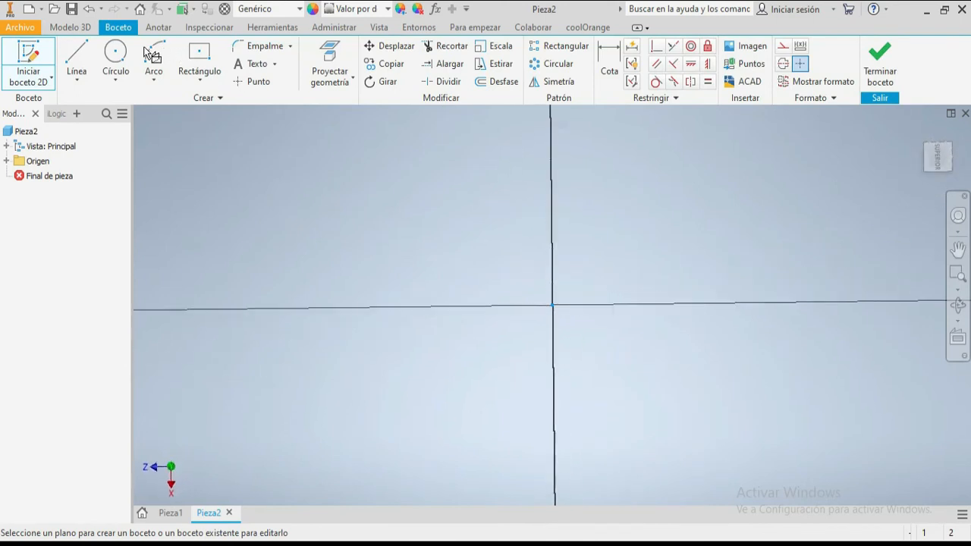
click(115, 53)
click(552, 304)
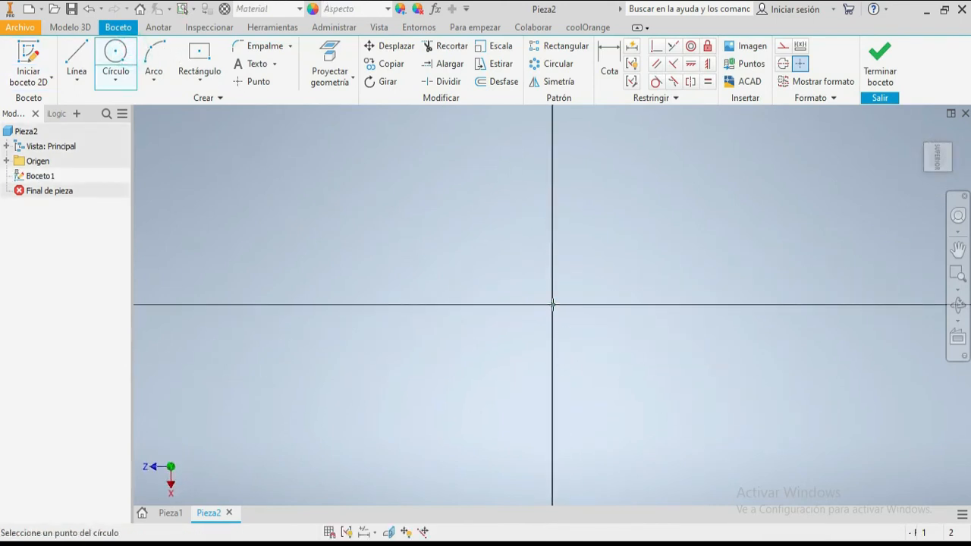
click(633, 184)
Dimension the circle's diameter as 30 mm and finish the sketch.
key(d)
click(637, 173)
click(731, 188)
text(30)
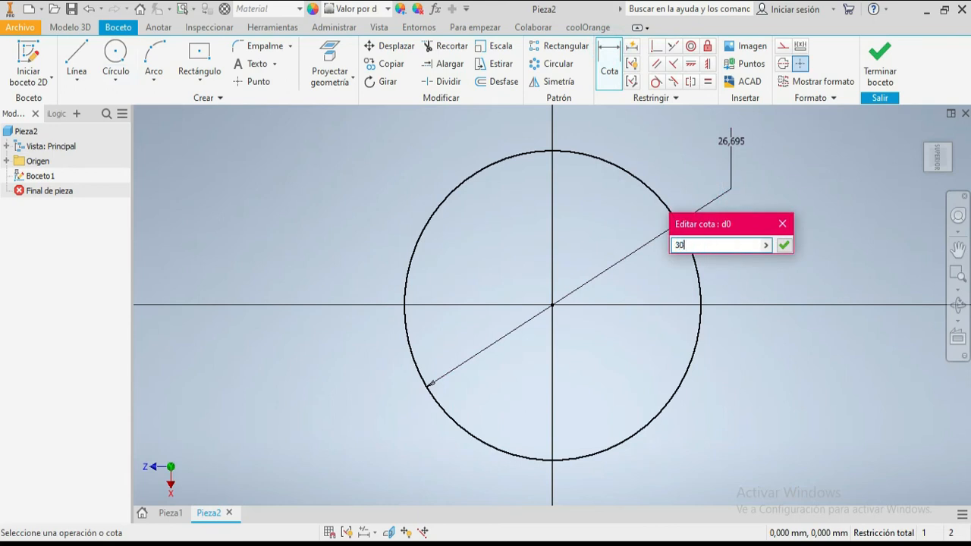
click(785, 245)
click(879, 67)
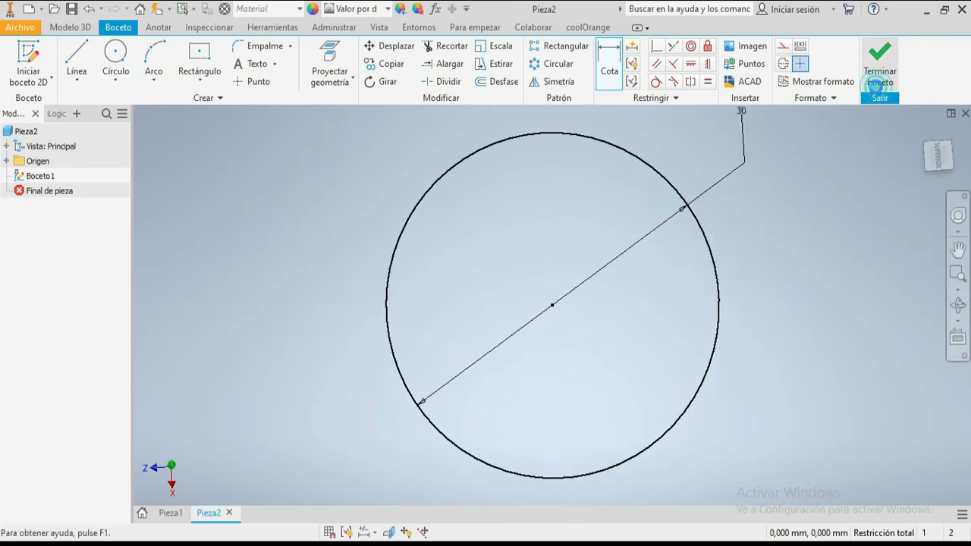
Extrude the circle 100 mm into a solid cylinder and show it in the isometric view.
click(75, 63)
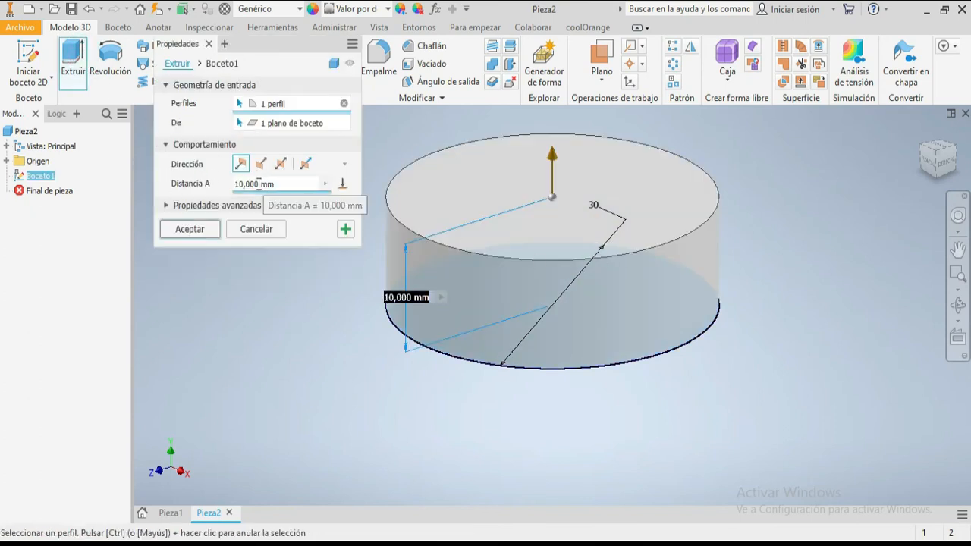
click(258, 183)
text(100)
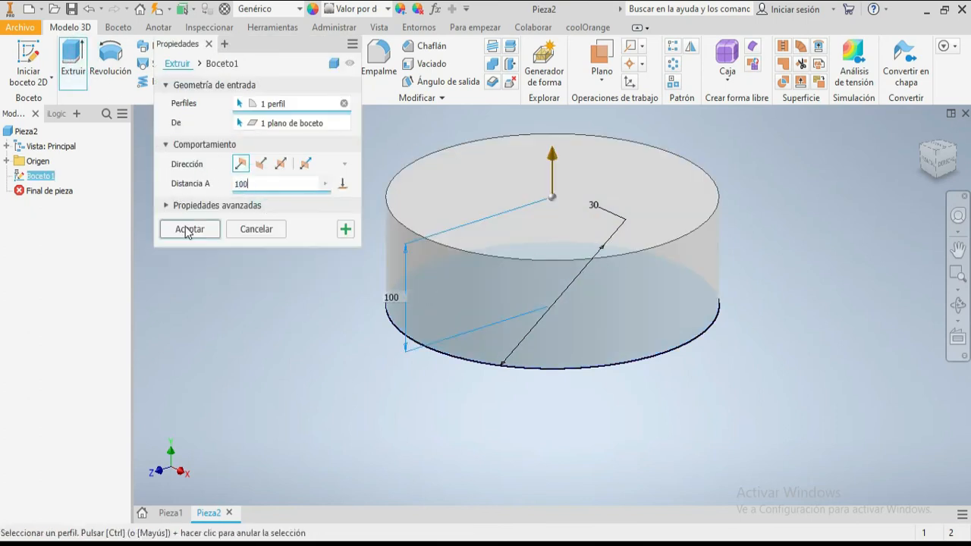
click(189, 229)
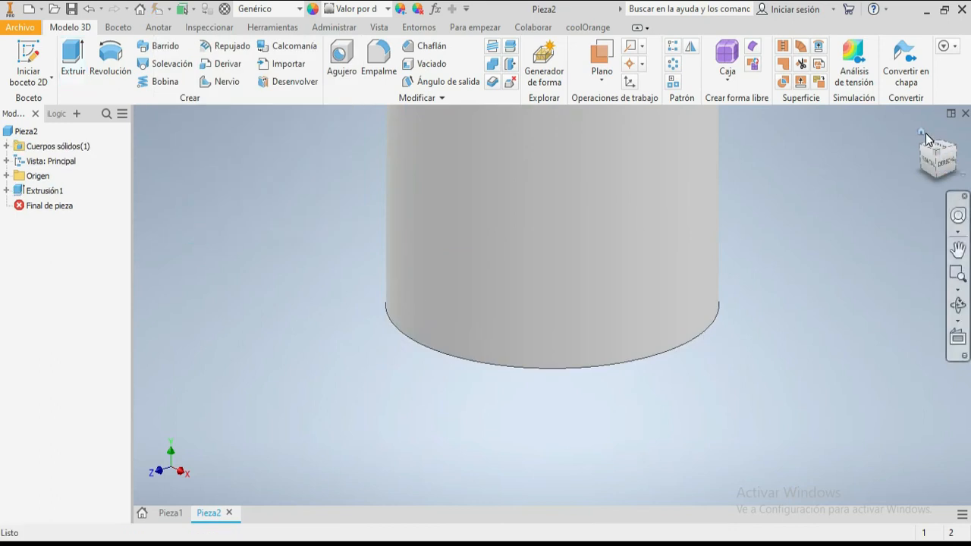
click(922, 132)
Try a simple hole near the edge of the cylinder's top face, comparing a counterbore seat with no seat.
scroll(546, 175, up, 5)
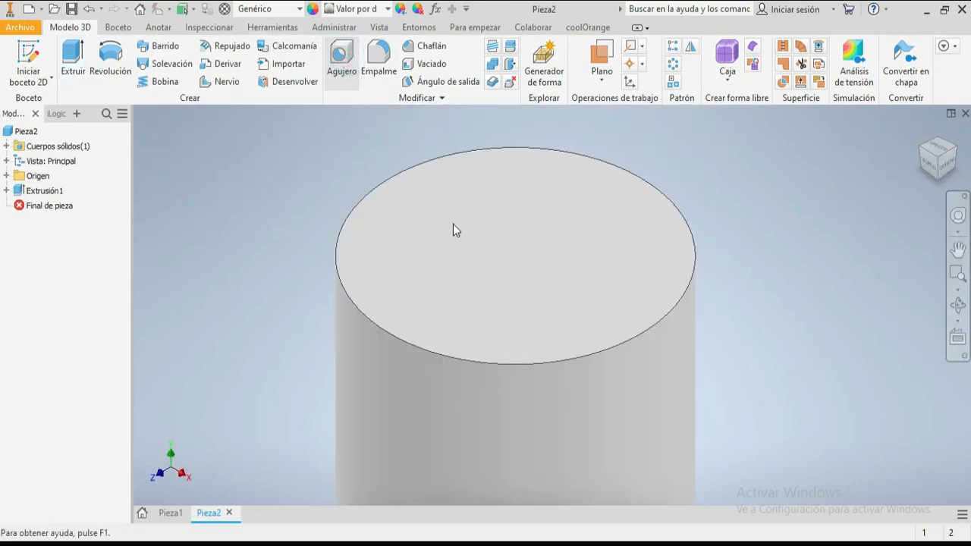
click(574, 186)
scroll(646, 232, down, 2)
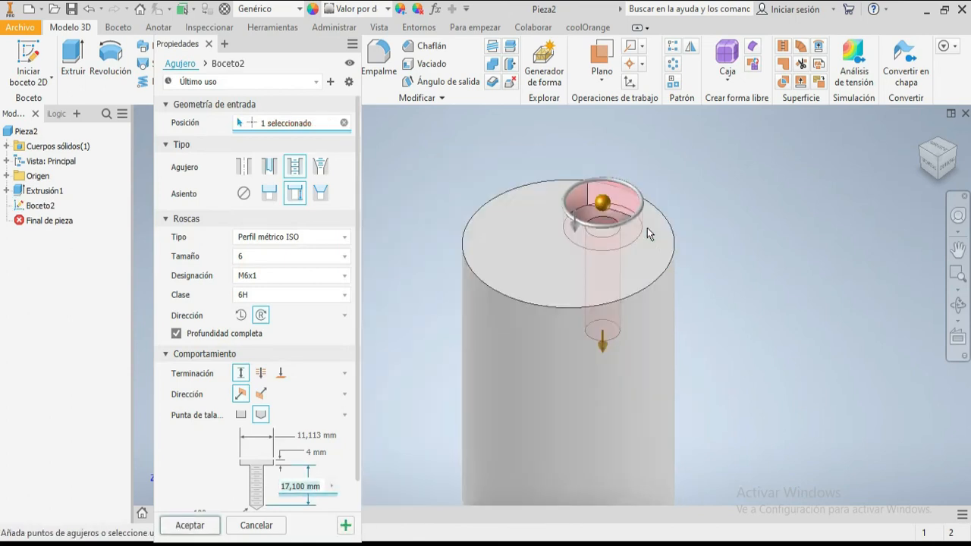
scroll(648, 233, down, 2)
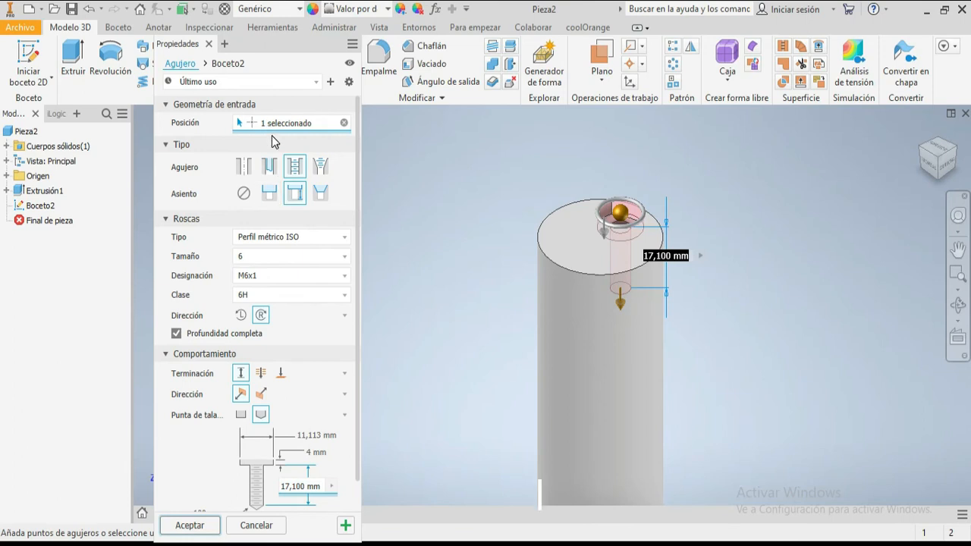
click(245, 167)
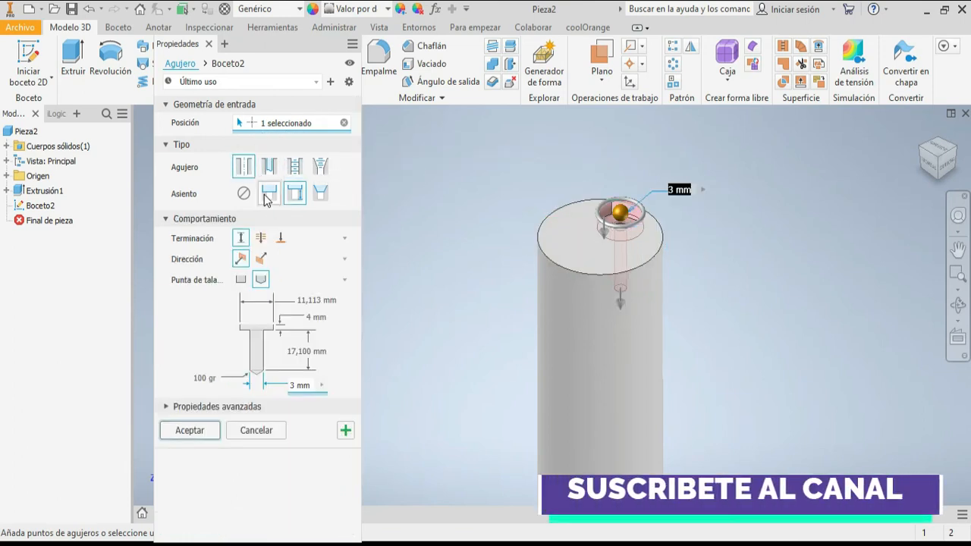
click(243, 194)
scroll(633, 232, up, 3)
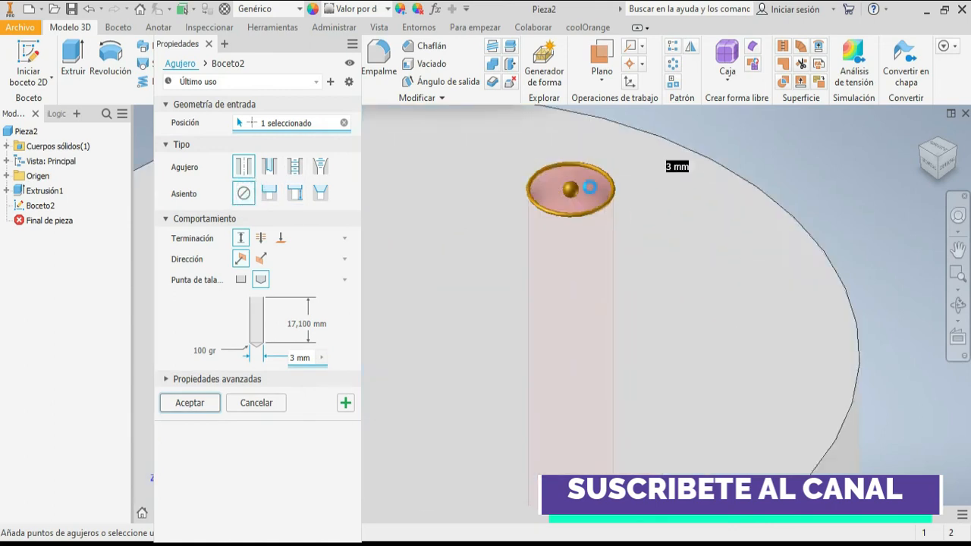
scroll(578, 176, down, 3)
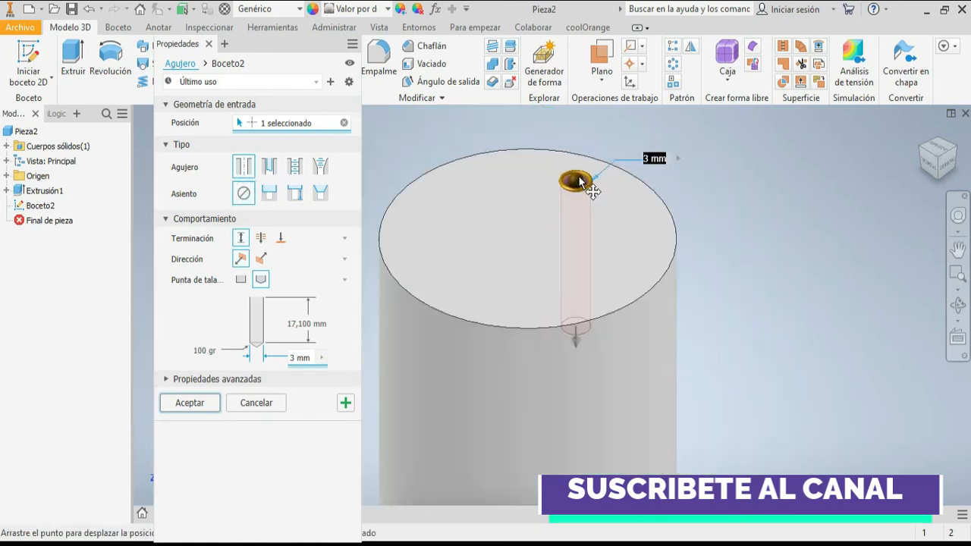
click(270, 196)
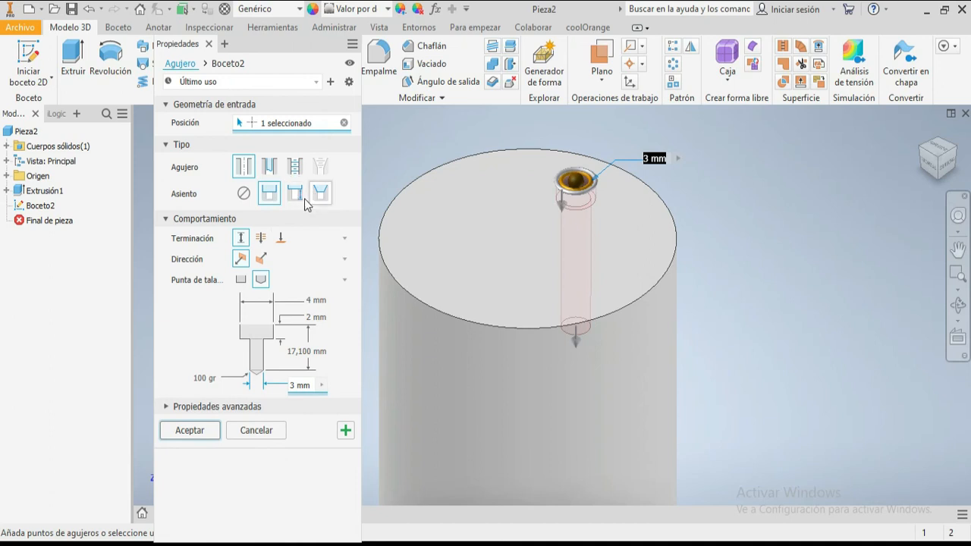
click(243, 193)
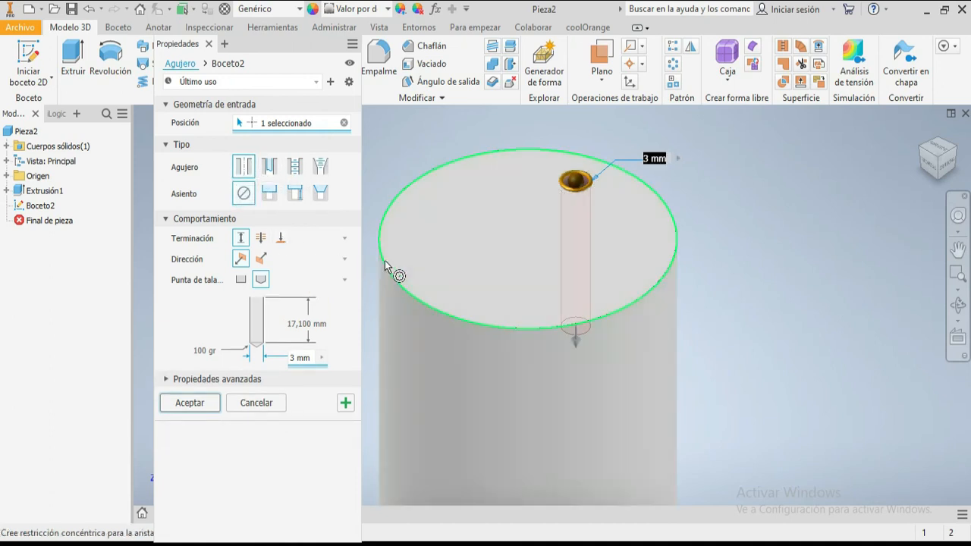
click(195, 380)
click(188, 381)
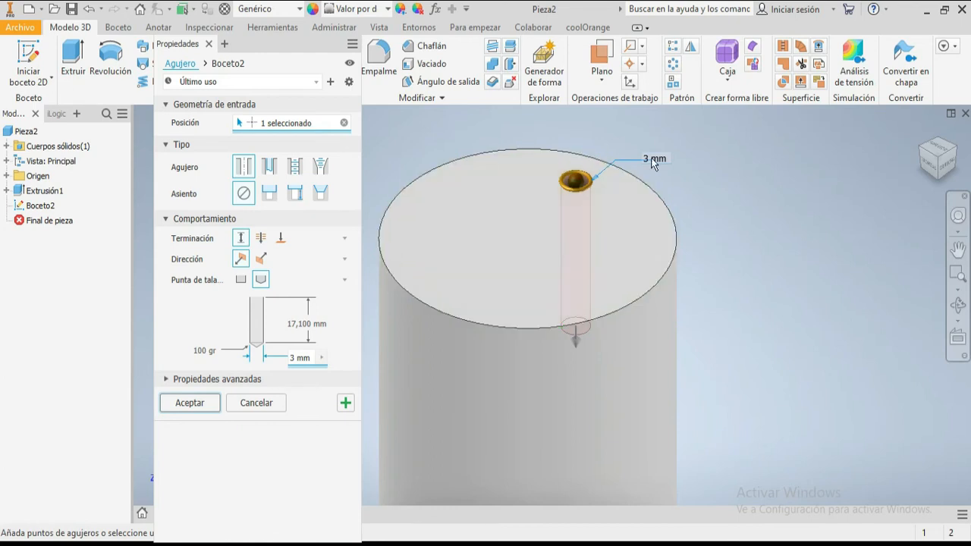
Try making the simple hole concentric with the top face's circular edge, inspect its placement, and discard the hole.
click(676, 245)
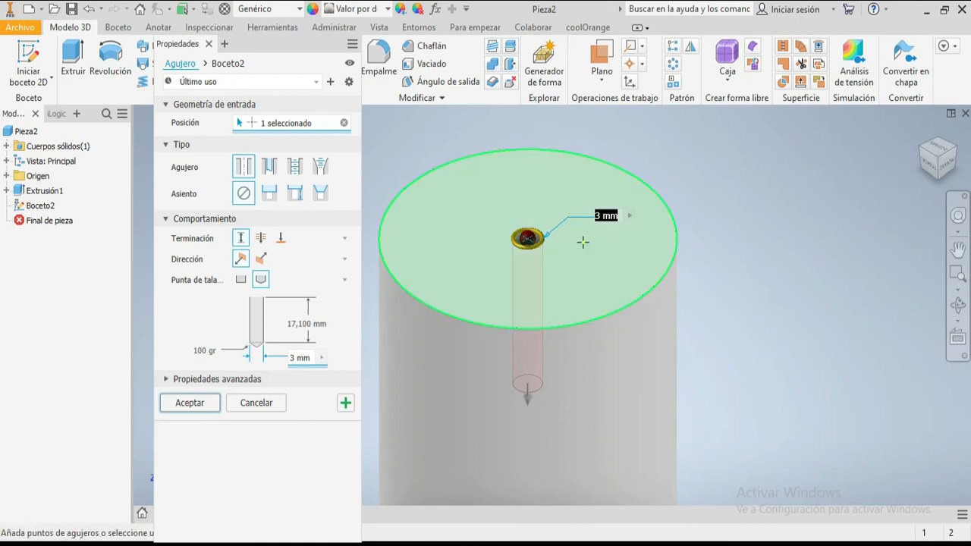
scroll(579, 242, up, 3)
scroll(546, 239, down, 2)
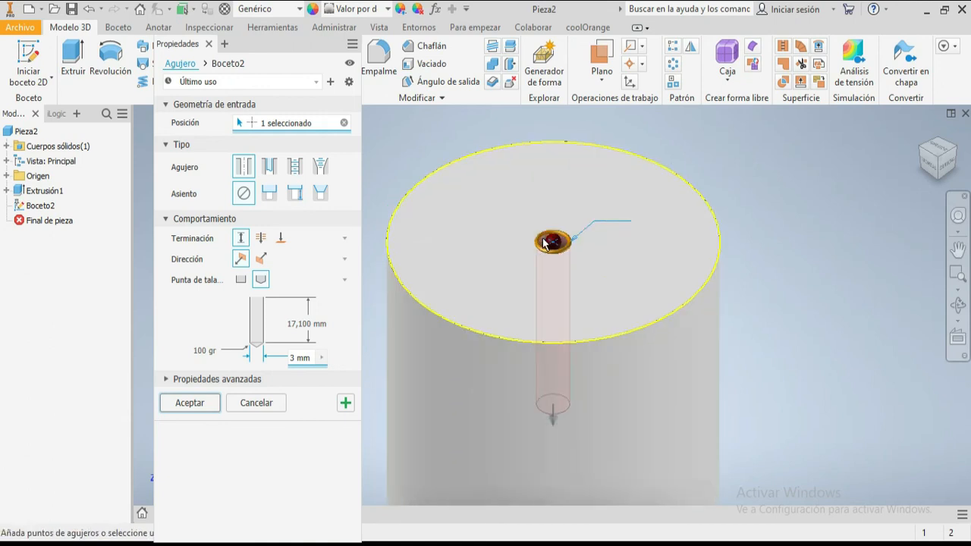
scroll(553, 246, up, 4)
scroll(566, 262, down, 4)
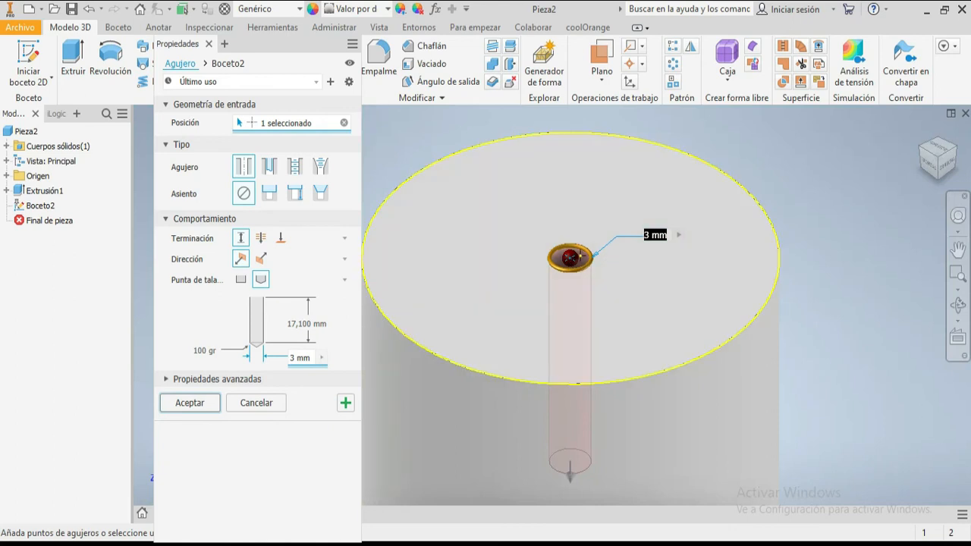
scroll(560, 215, up, 2)
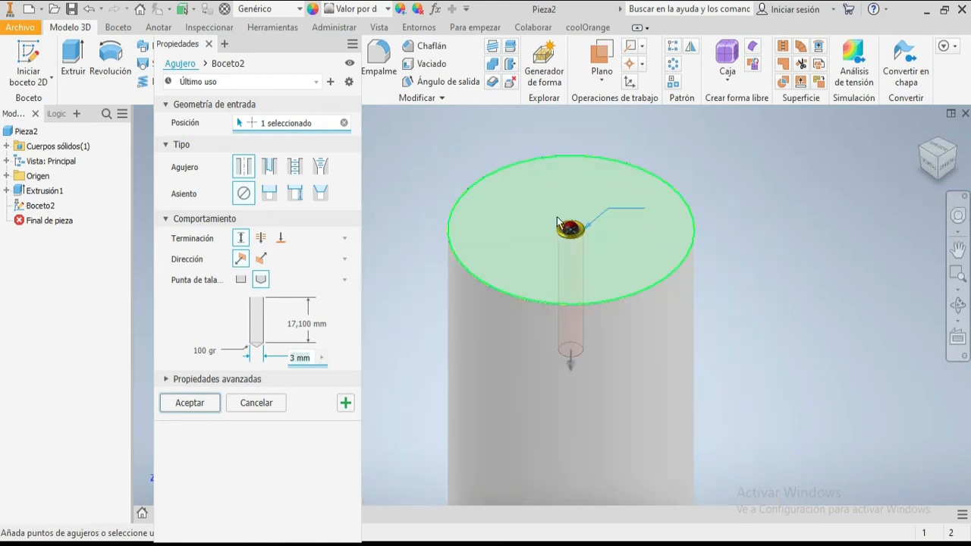
scroll(557, 217, down, 2)
scroll(556, 217, up, 2)
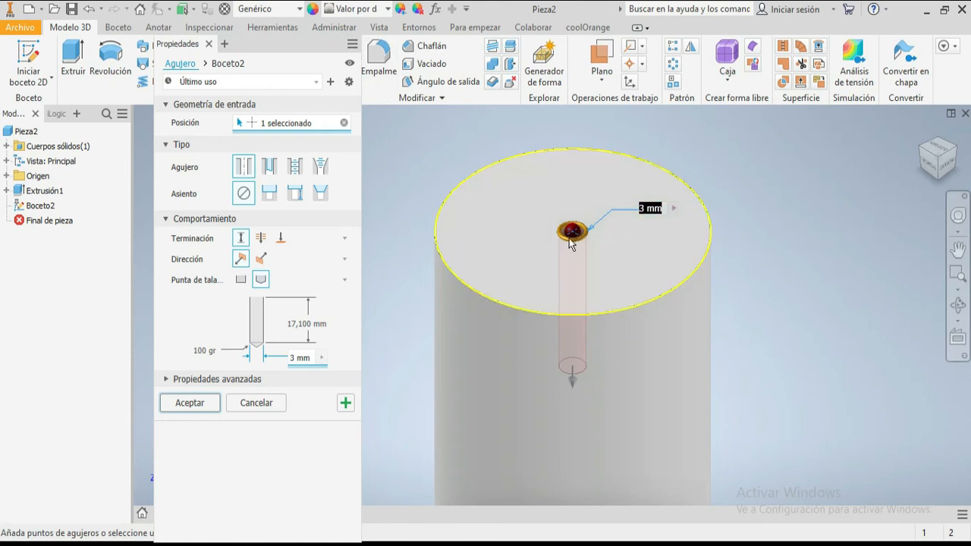
click(208, 43)
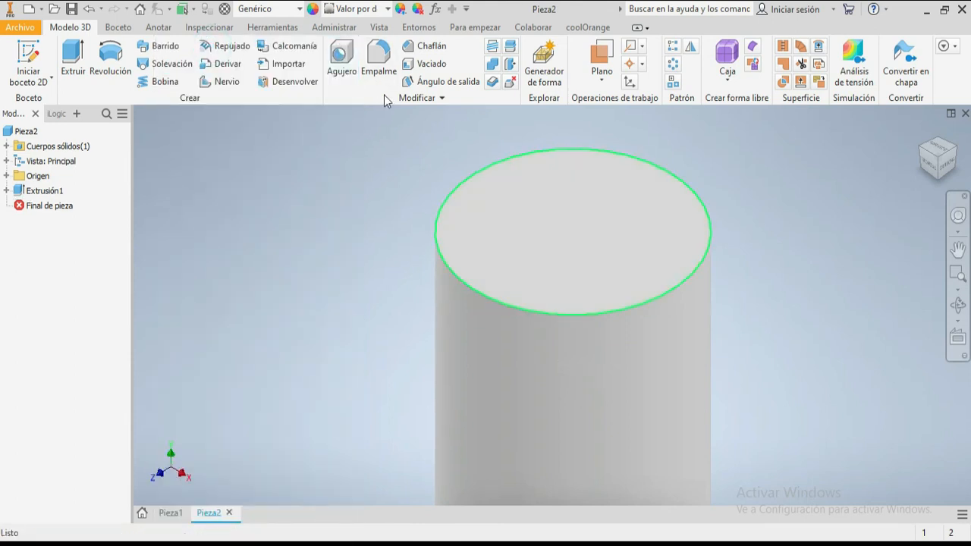
Undo the cylinder extrusion and add a point to the circle's sketch, about 8.1 mm from the centre along the horizontal axis.
click(90, 9)
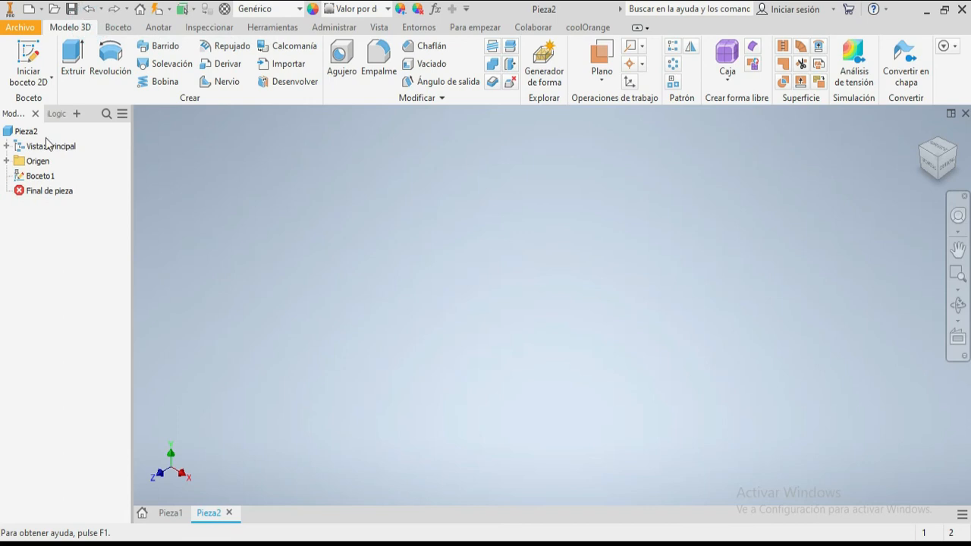
double_click(40, 175)
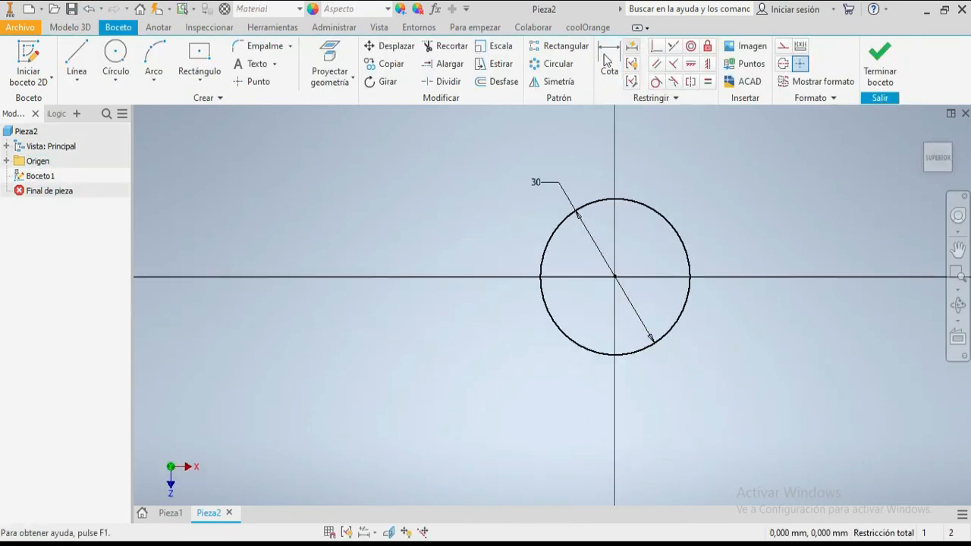
click(258, 81)
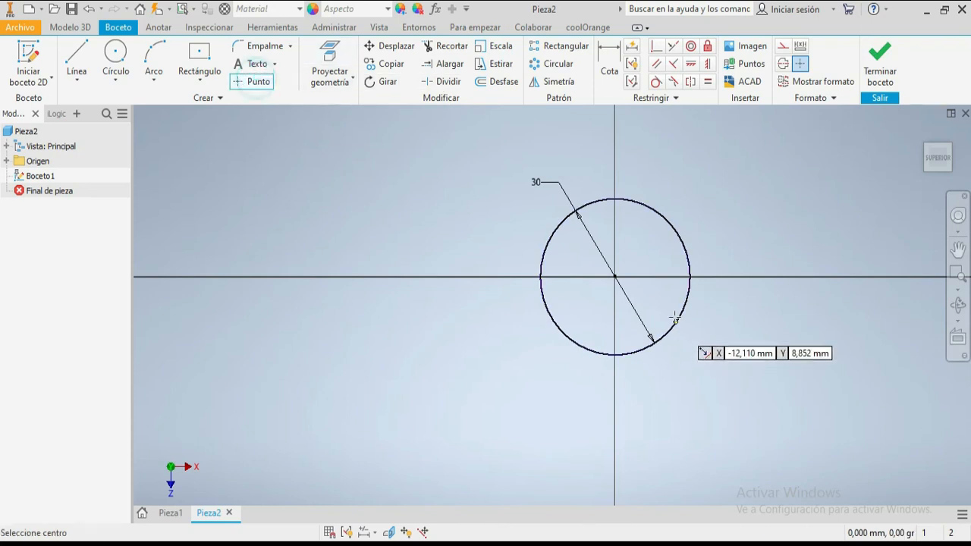
click(573, 276)
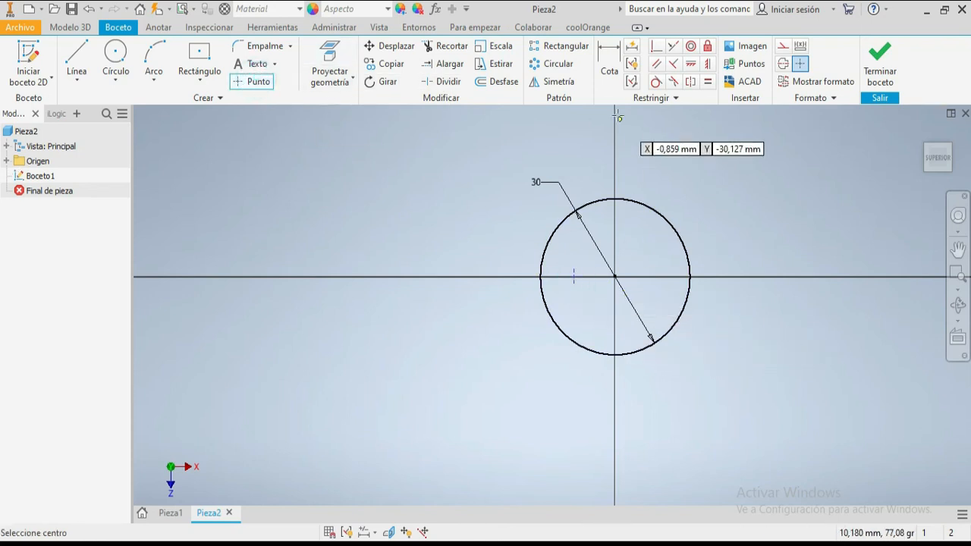
Dimension the point's horizontal distance from the circle's centre as 8 mm and finish the sketch.
click(608, 64)
click(573, 276)
click(615, 276)
click(543, 401)
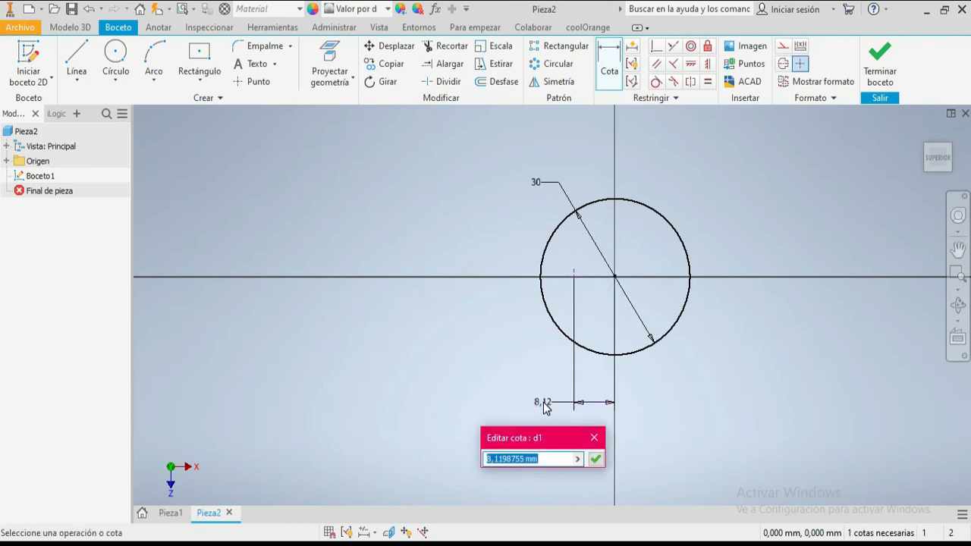
text(8)
click(595, 459)
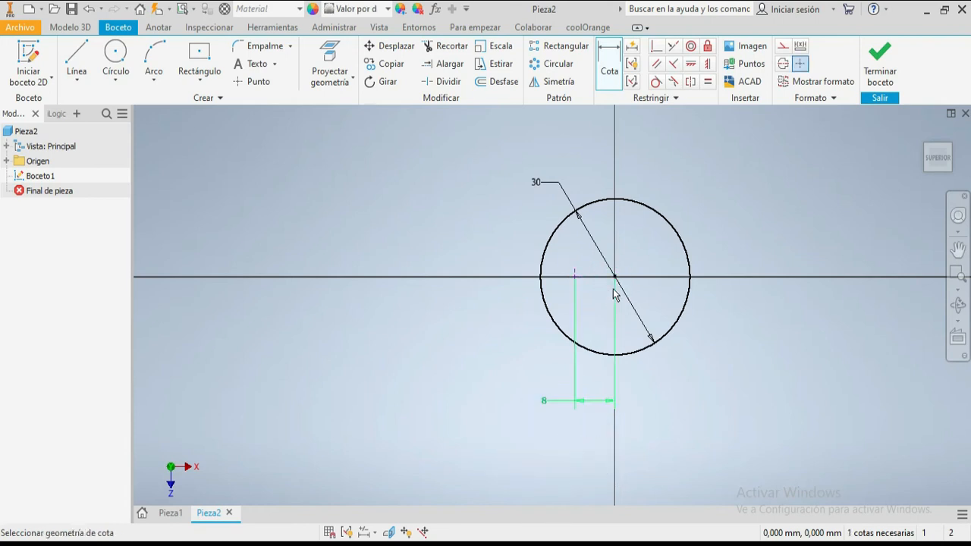
click(879, 61)
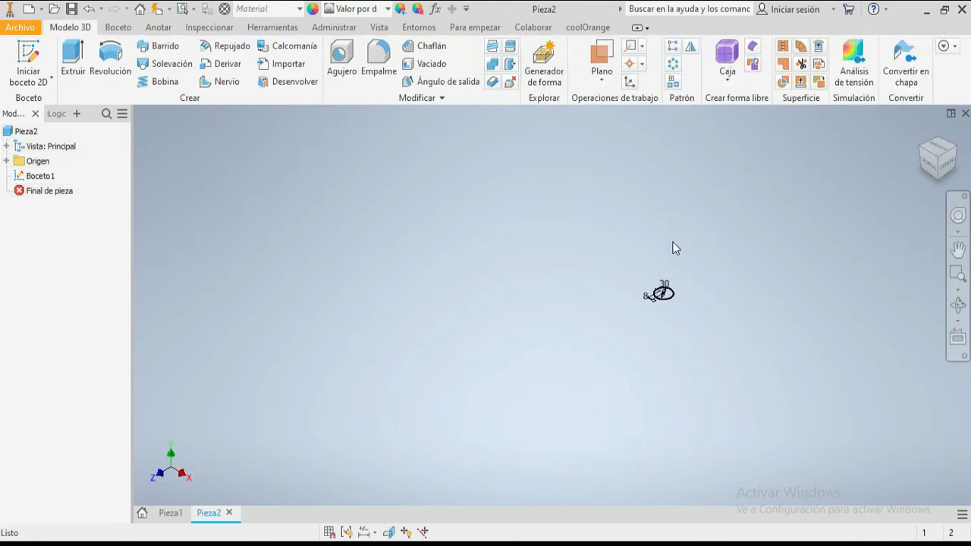
Extrude the circle 100 mm in the reversed direction into a solid cylinder.
click(76, 60)
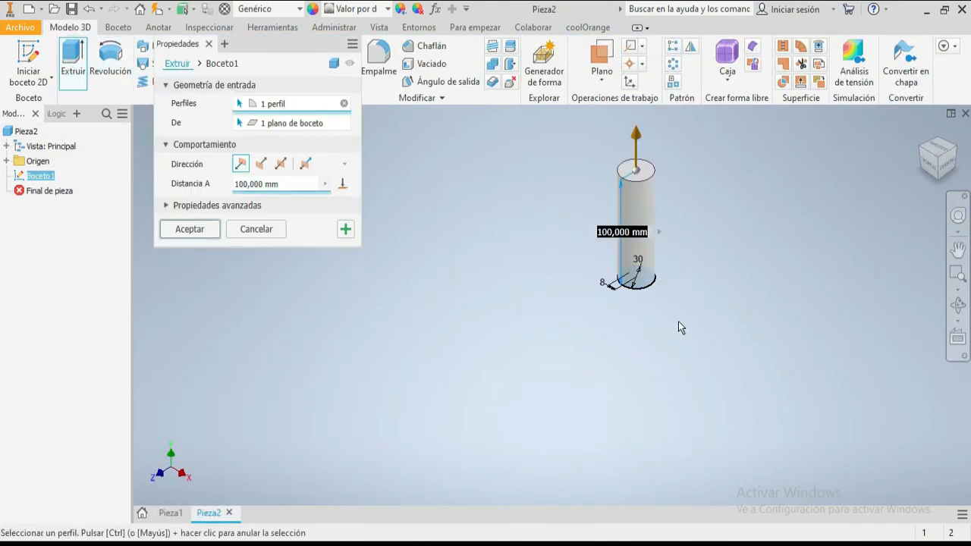
click(260, 163)
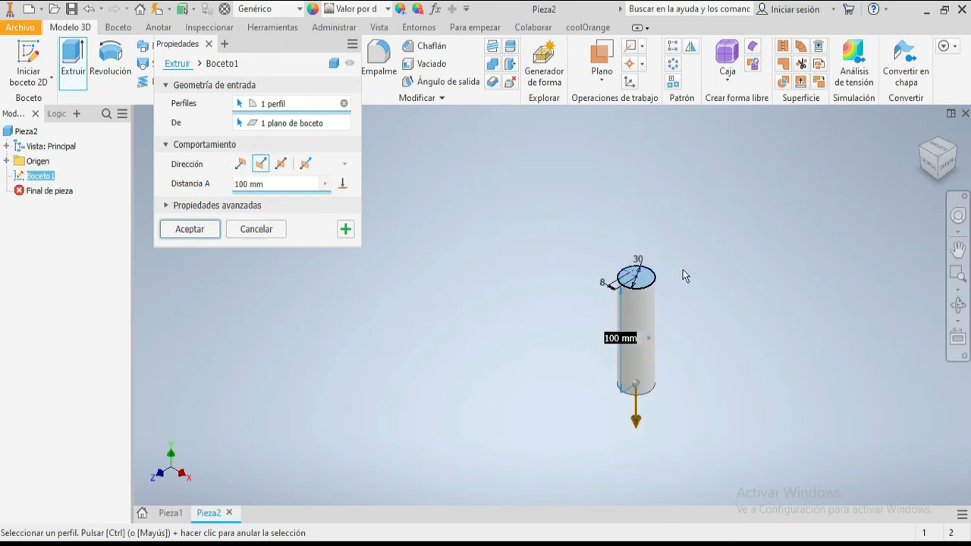
scroll(631, 282, up, 5)
scroll(631, 282, down, 5)
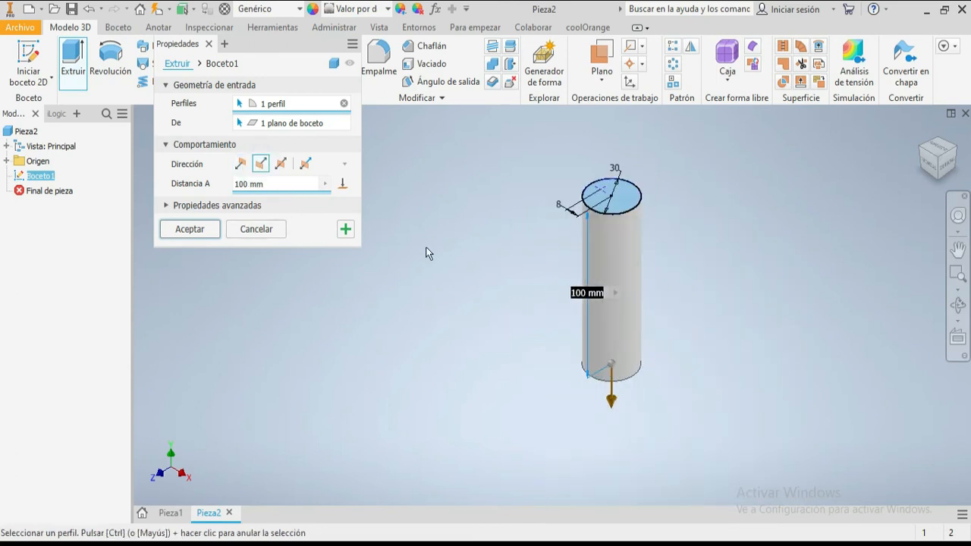
click(199, 231)
scroll(609, 197, up, 5)
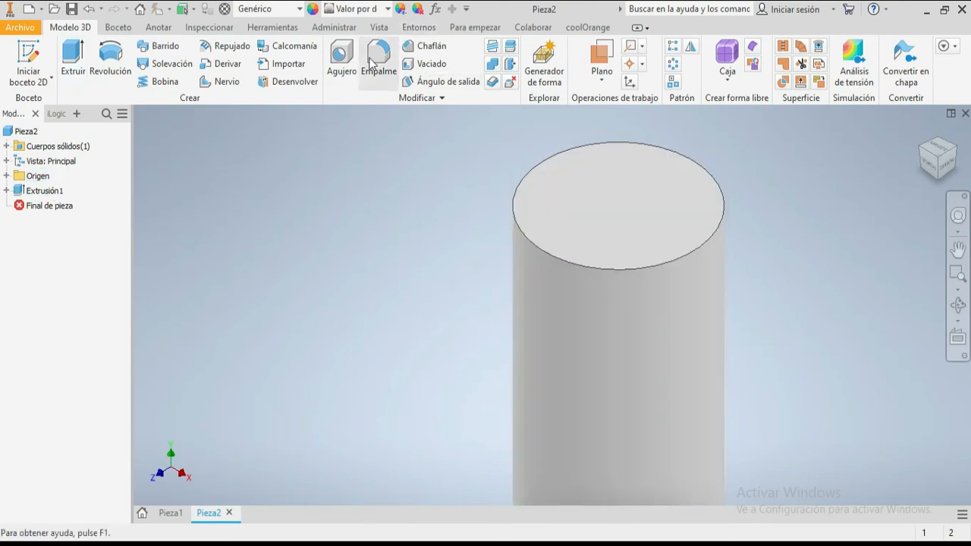
click(342, 65)
click(6, 191)
click(560, 182)
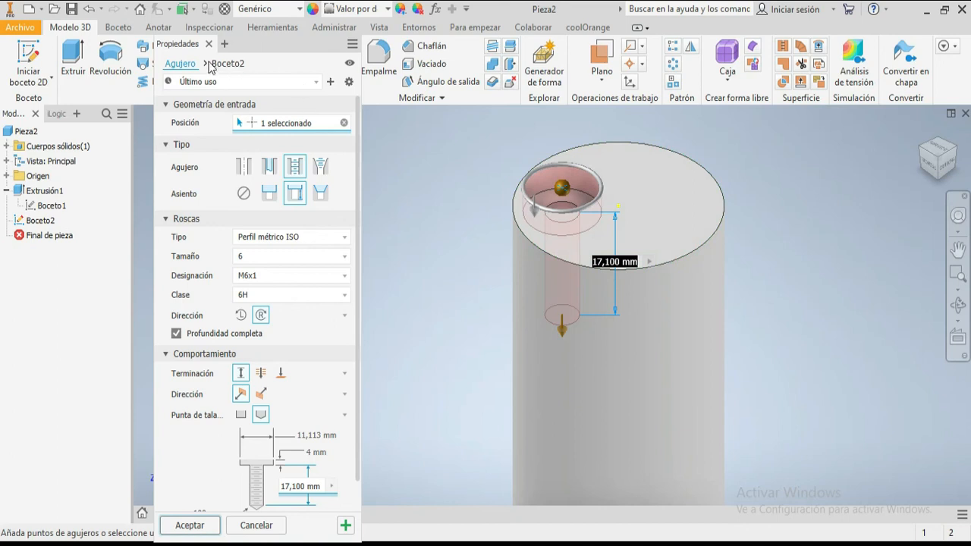
click(208, 44)
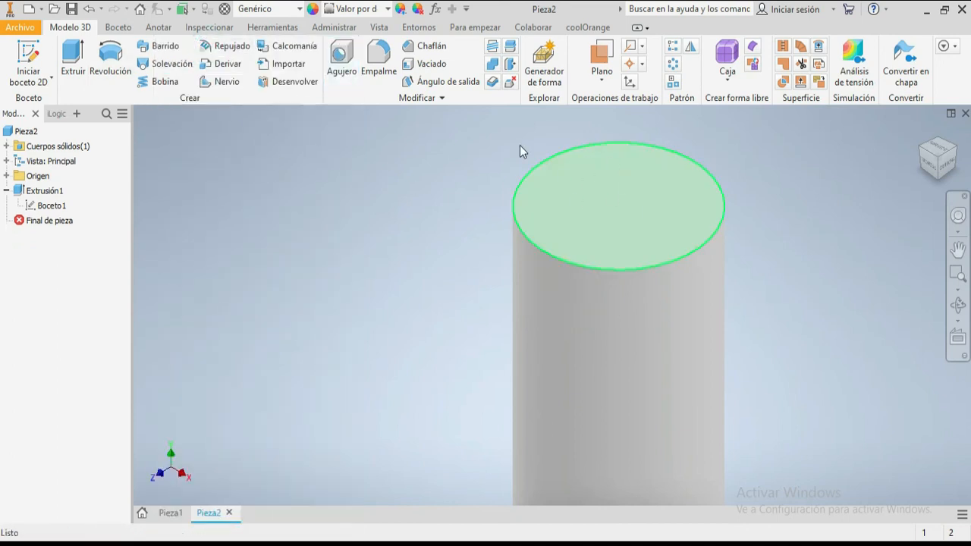
Start a sketch on the cylinder's top face and place a point about 9 mm from the centre along the horizontal axis.
click(50, 65)
click(610, 210)
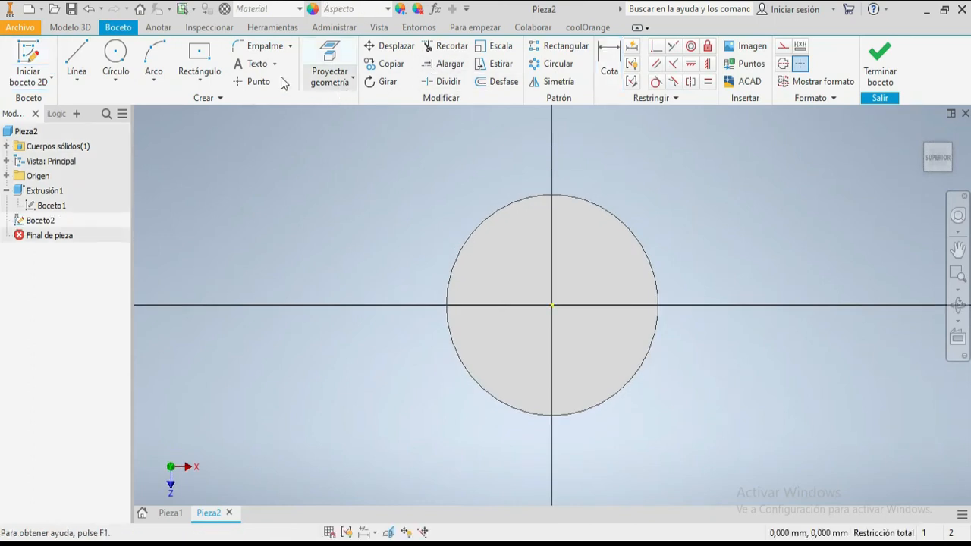
click(255, 81)
click(488, 304)
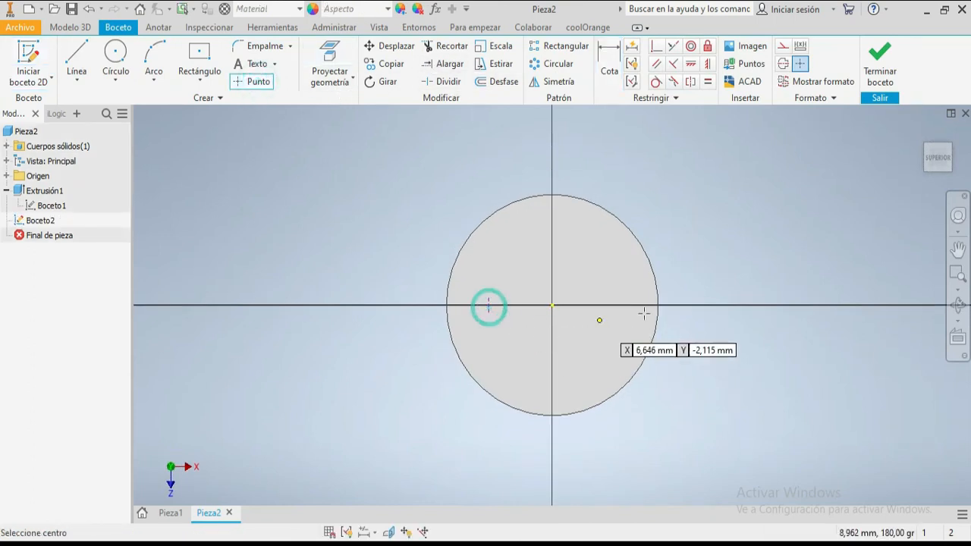
Dimension the top-face point's horizontal distance from the centre as 8 mm and finish the sketch.
click(604, 56)
click(490, 305)
click(552, 305)
click(424, 420)
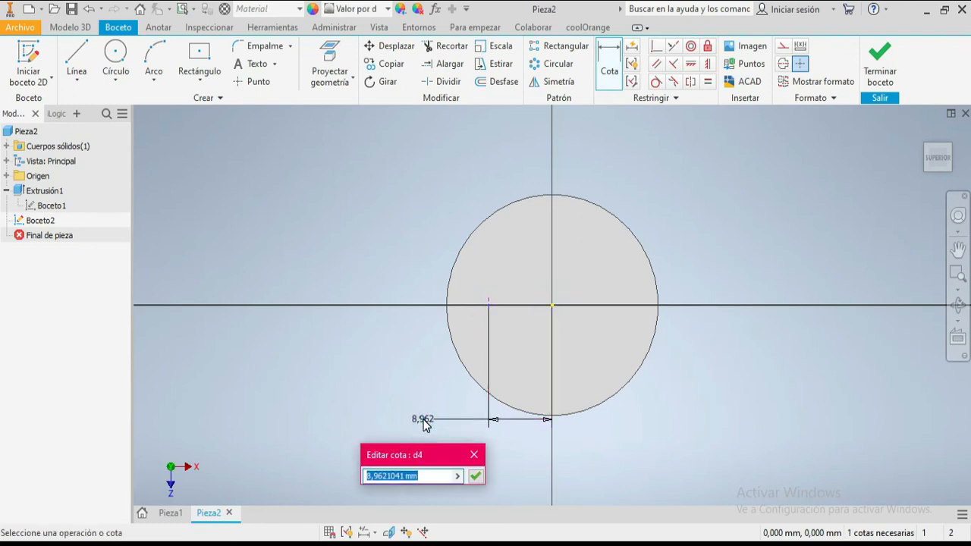
text(8)
key(Return)
click(880, 64)
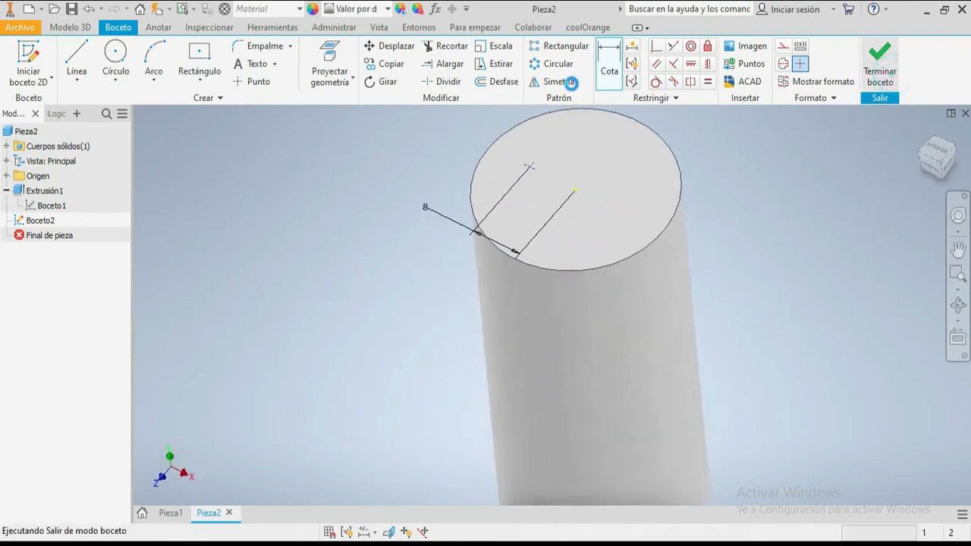
click(341, 57)
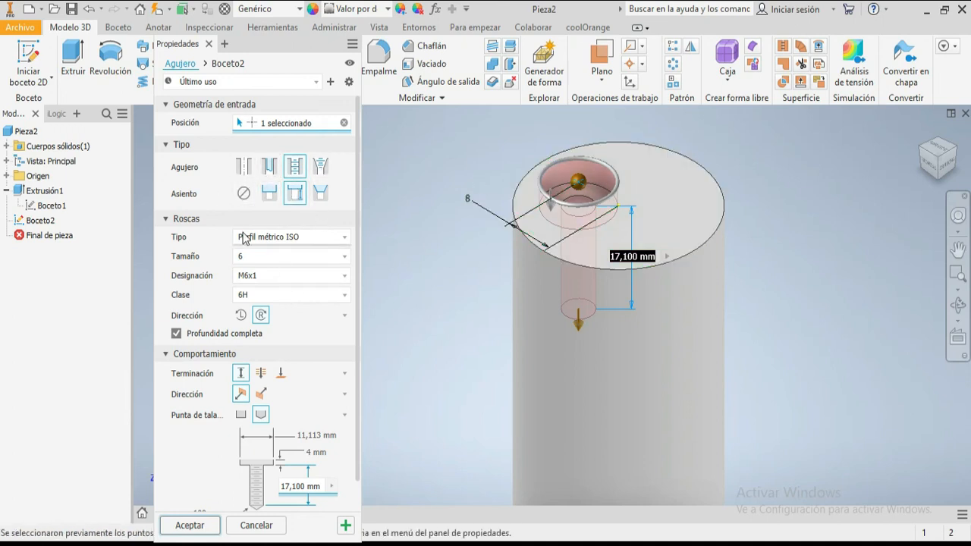
click(274, 168)
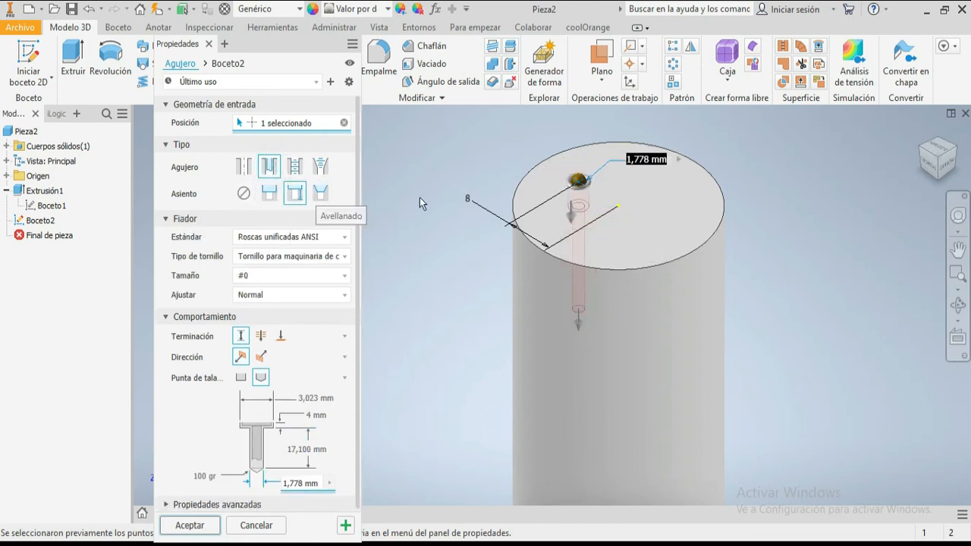
scroll(624, 197, down, 5)
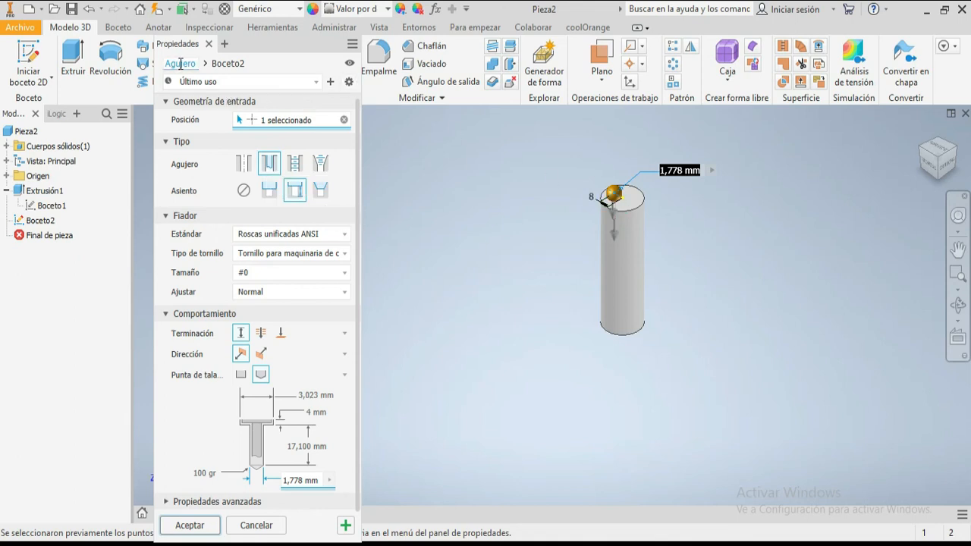
click(207, 44)
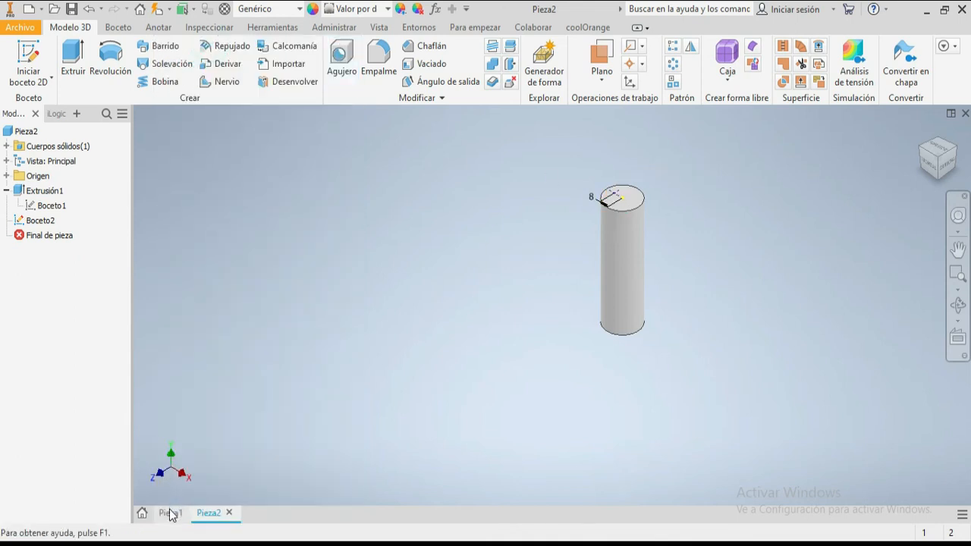
Switch to the block part with two holes and save it as Pieza1 in the R2020 folder.
click(168, 513)
scroll(652, 193, up, 3)
scroll(682, 192, down, 5)
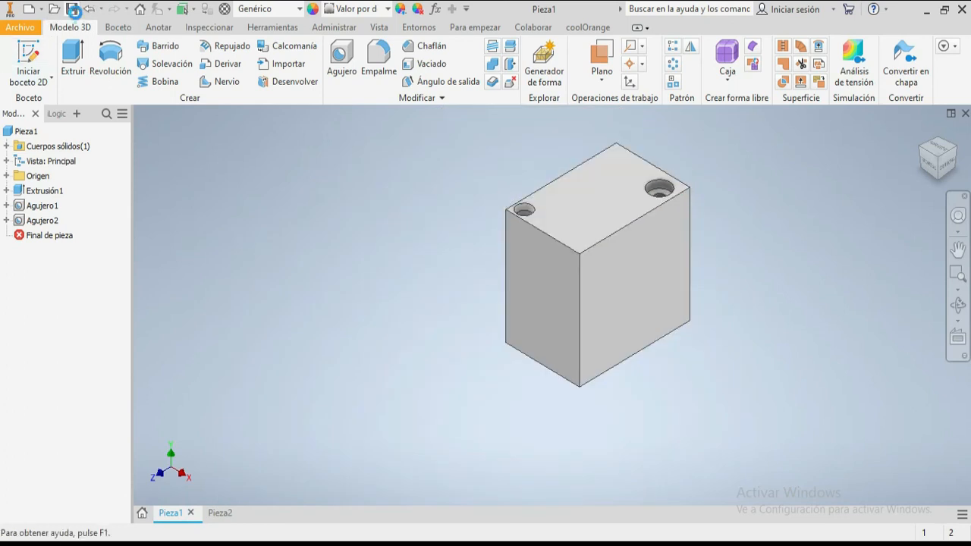
key(ctrl+s)
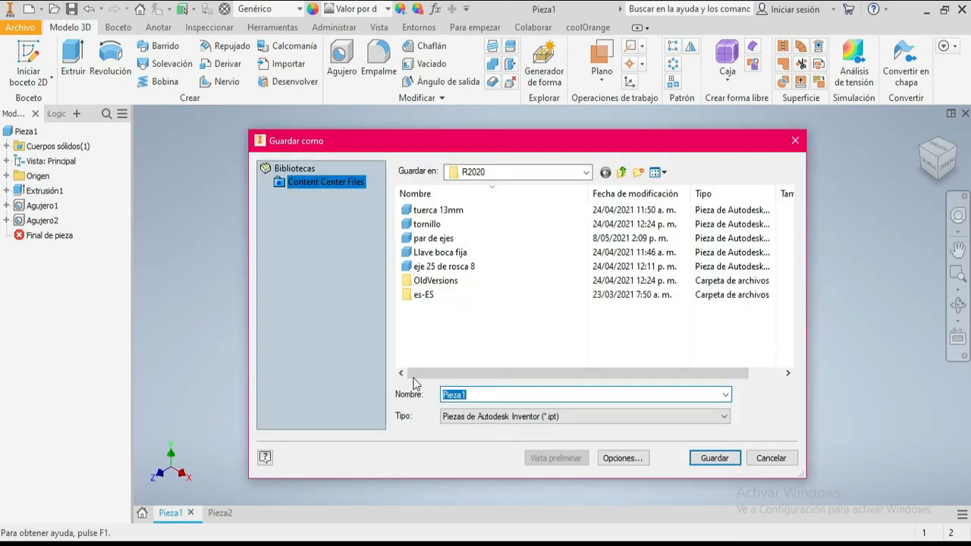
click(715, 458)
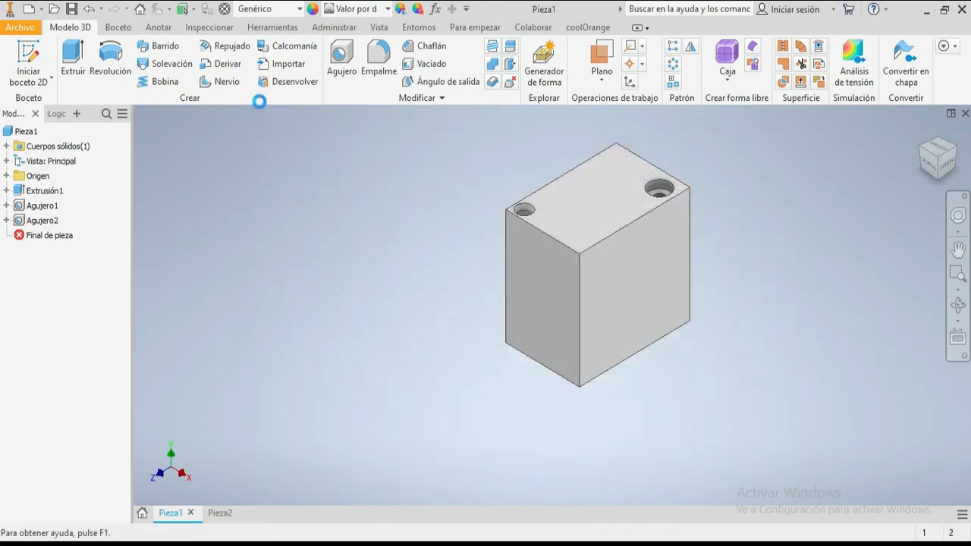
click(50, 11)
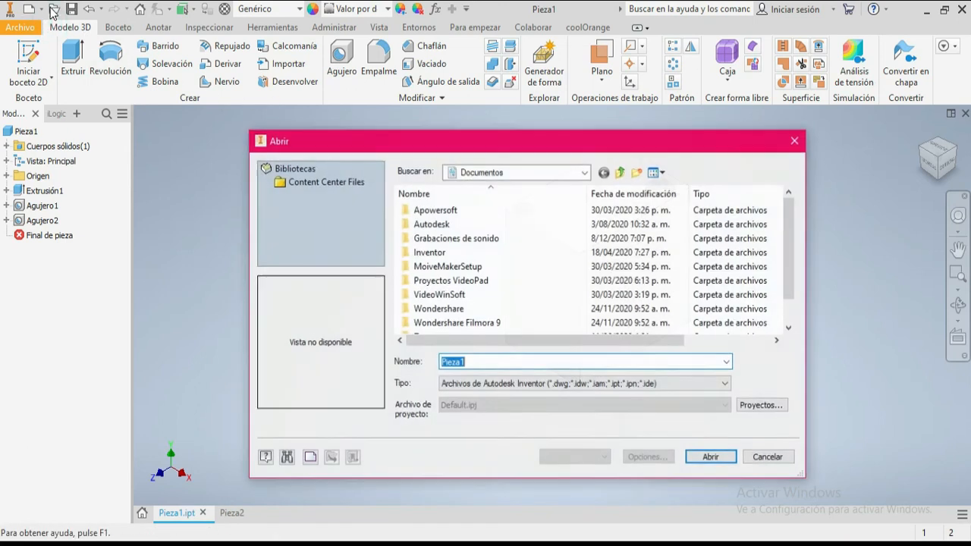
click(793, 142)
click(41, 10)
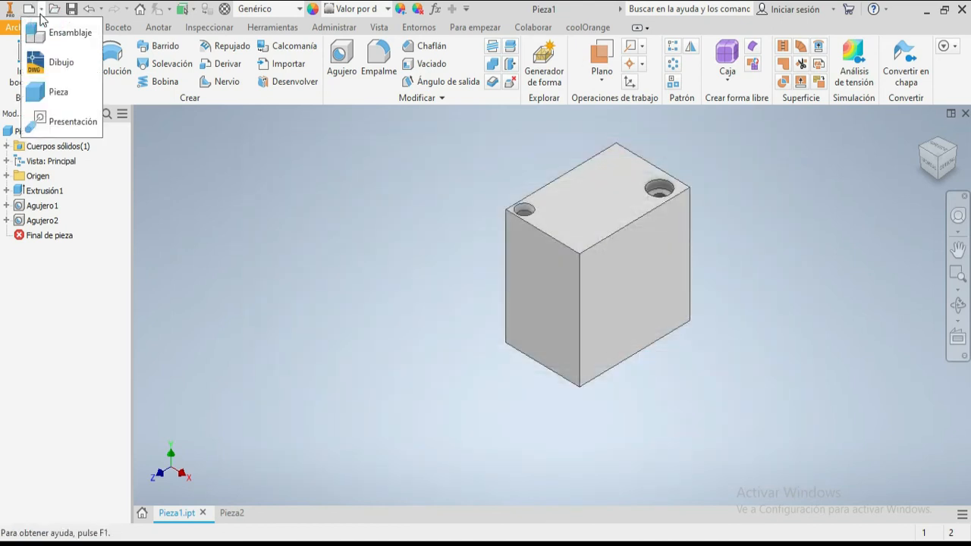
click(11, 28)
Create a new drawing from the Normal.idw template.
click(15, 27)
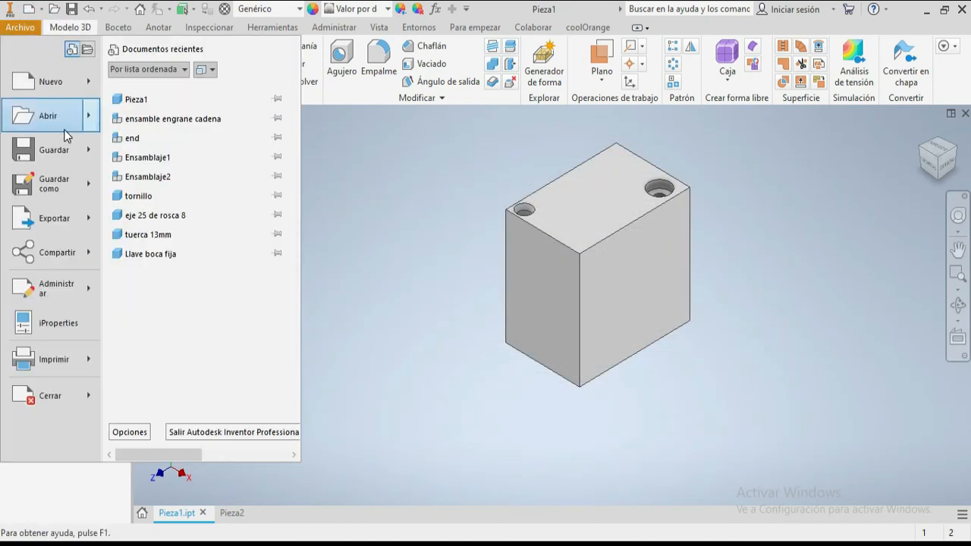
click(85, 83)
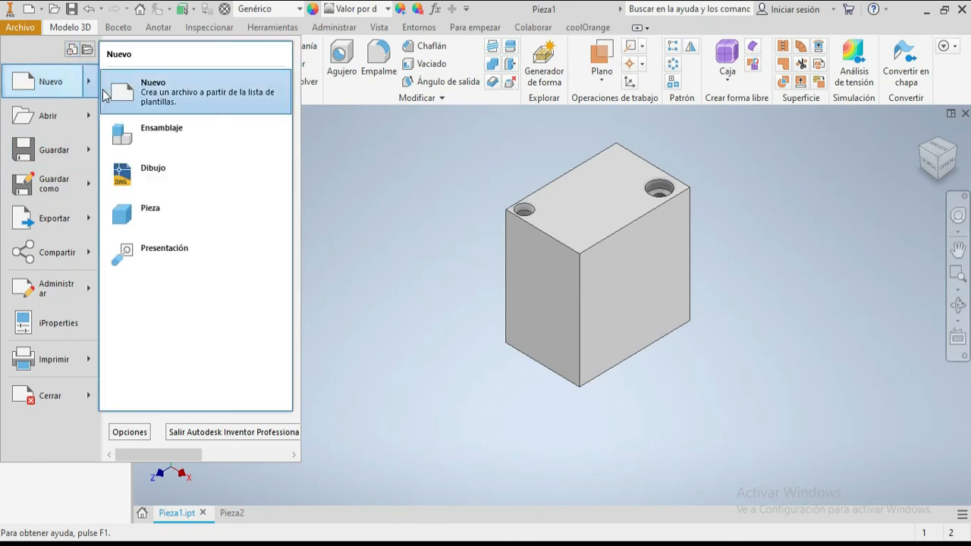
click(191, 104)
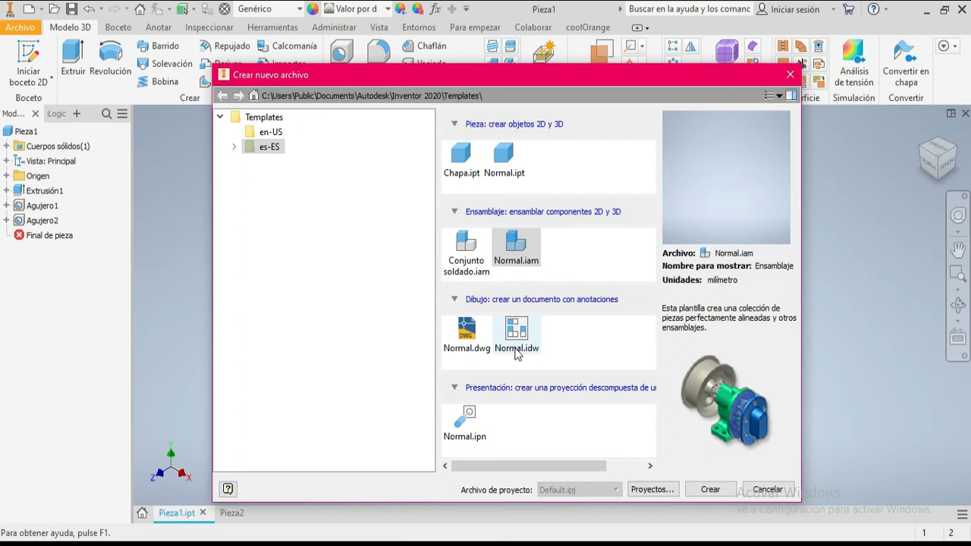
click(516, 339)
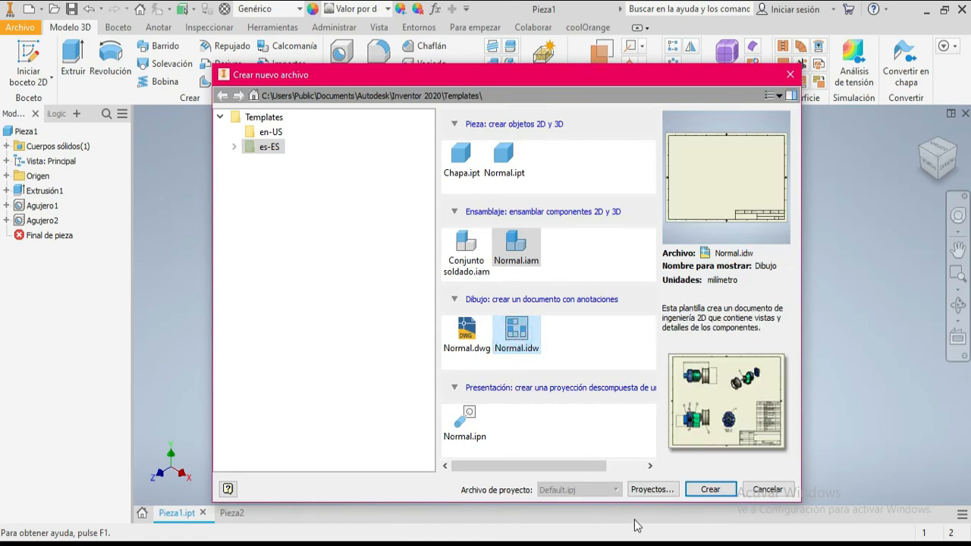
click(704, 489)
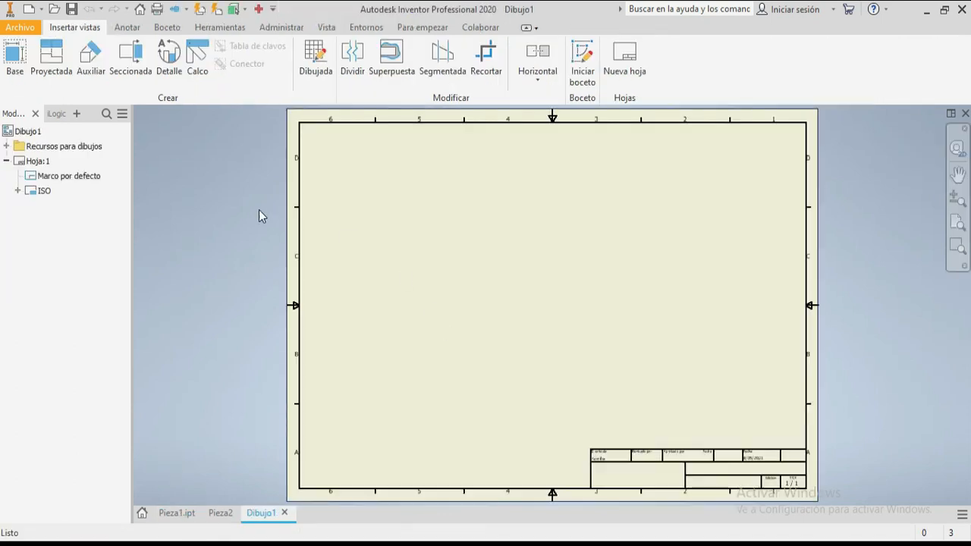
Insert a 1:1 base view of Pieza1 on the sheet and project an isometric view below and to the left of it.
click(15, 54)
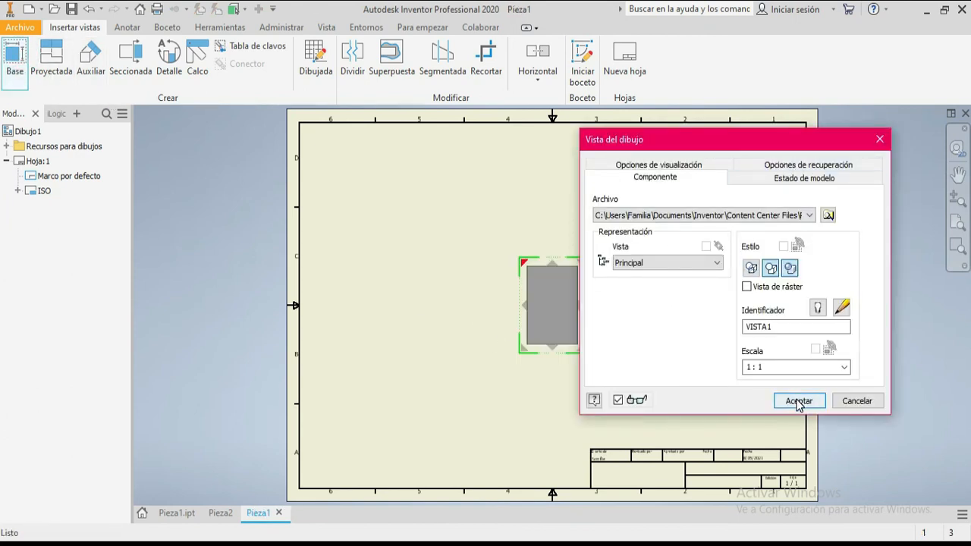
click(797, 401)
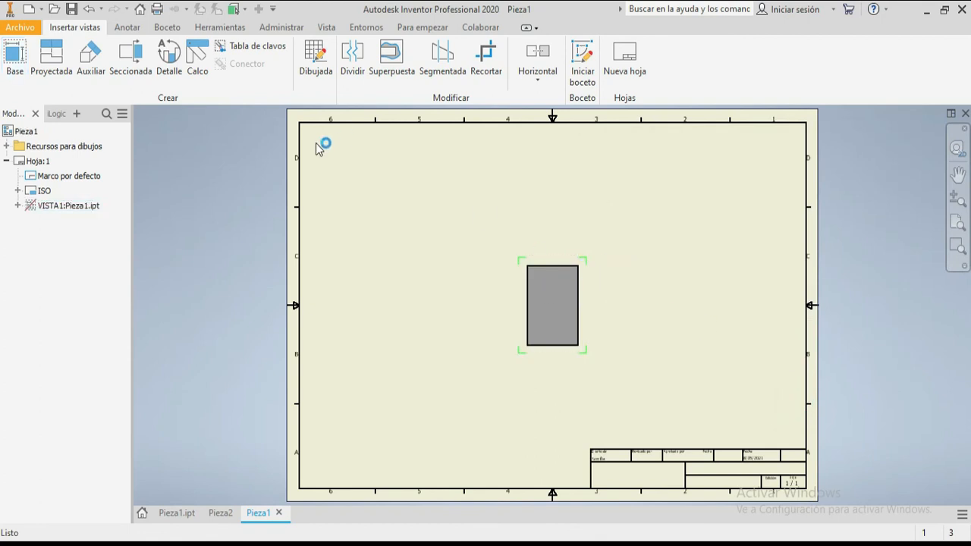
click(51, 53)
click(517, 267)
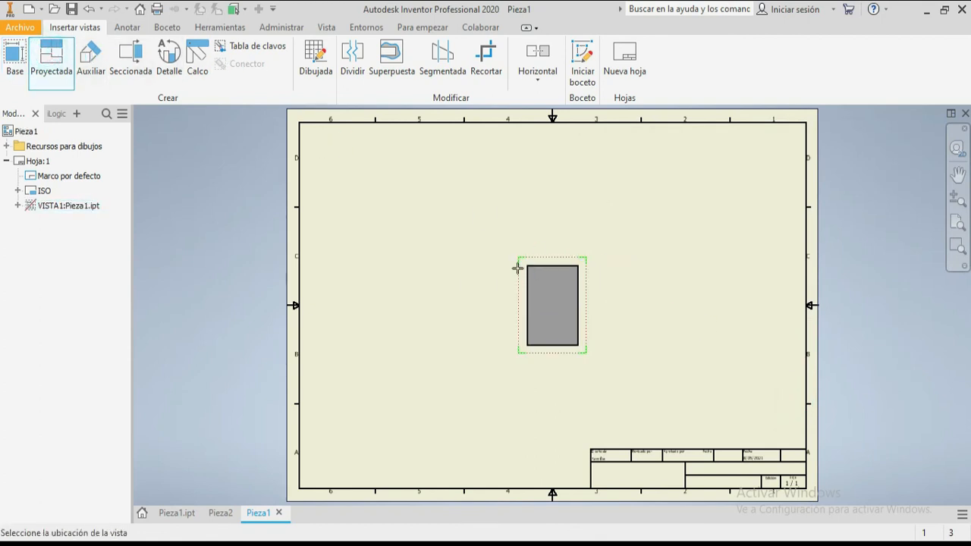
click(412, 357)
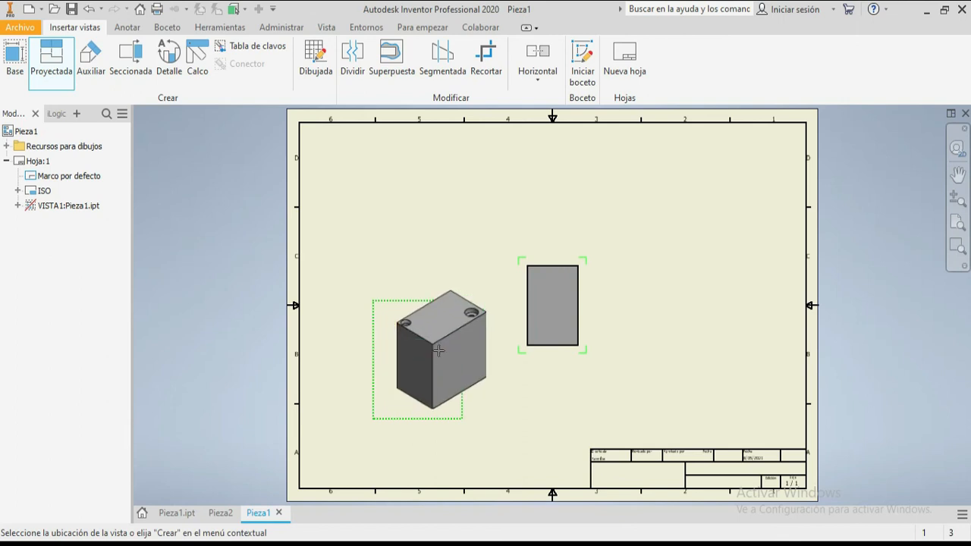
right_click(439, 350)
click(459, 293)
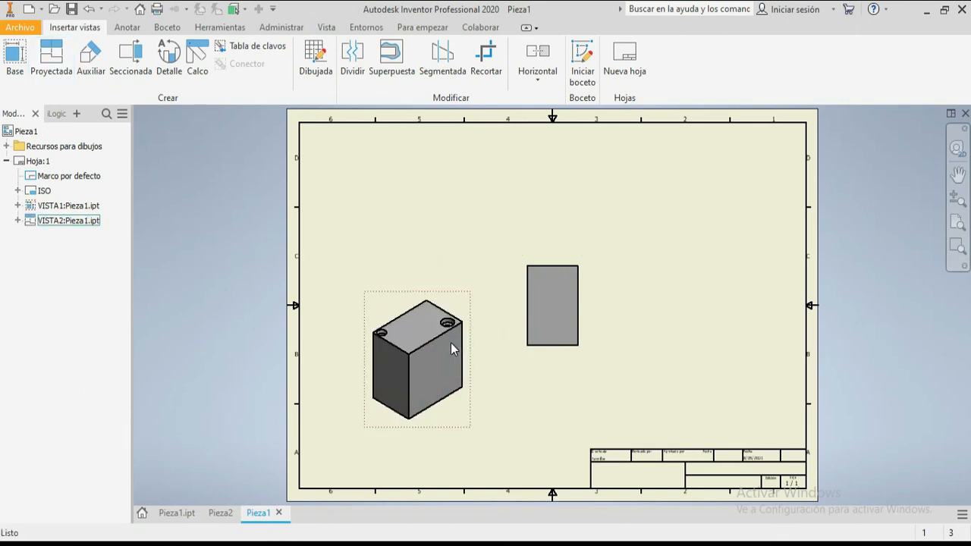
Add a hole and thread note to the larger stepped hole in the isometric view, placing it above and to the right of the block.
scroll(450, 342, up, 5)
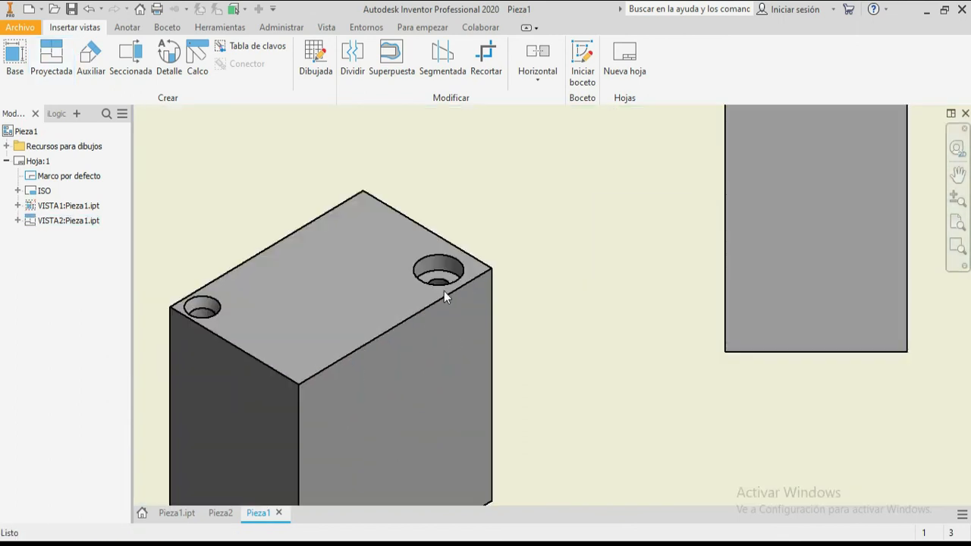
click(121, 27)
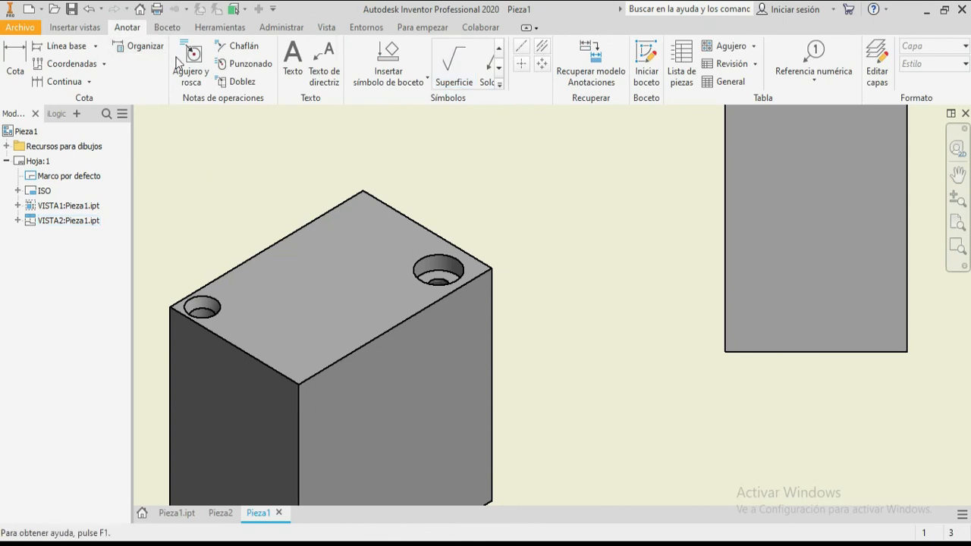
click(201, 82)
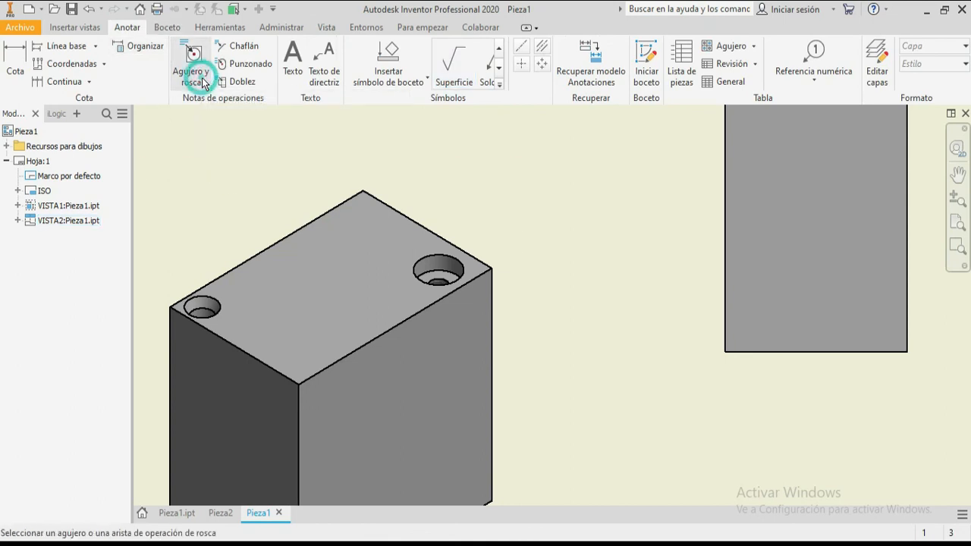
click(445, 282)
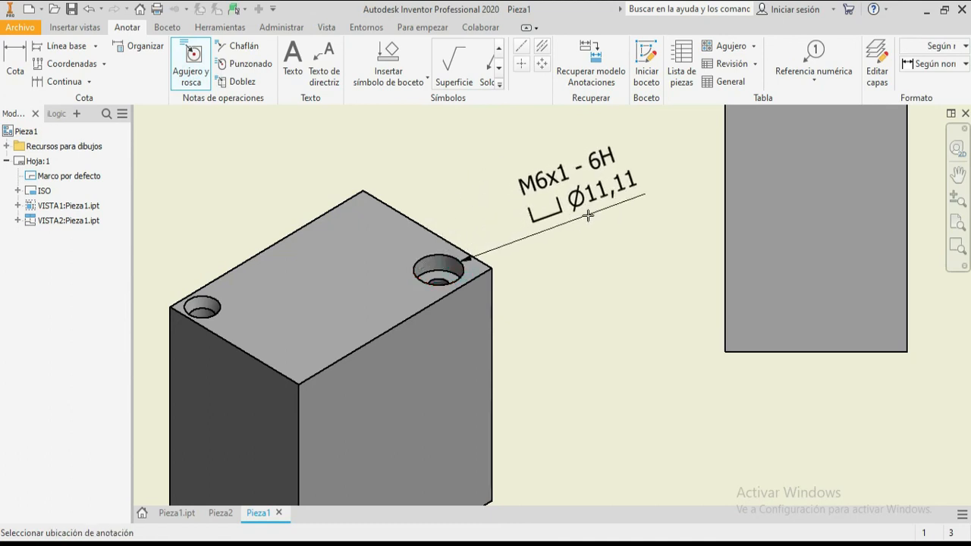
click(586, 211)
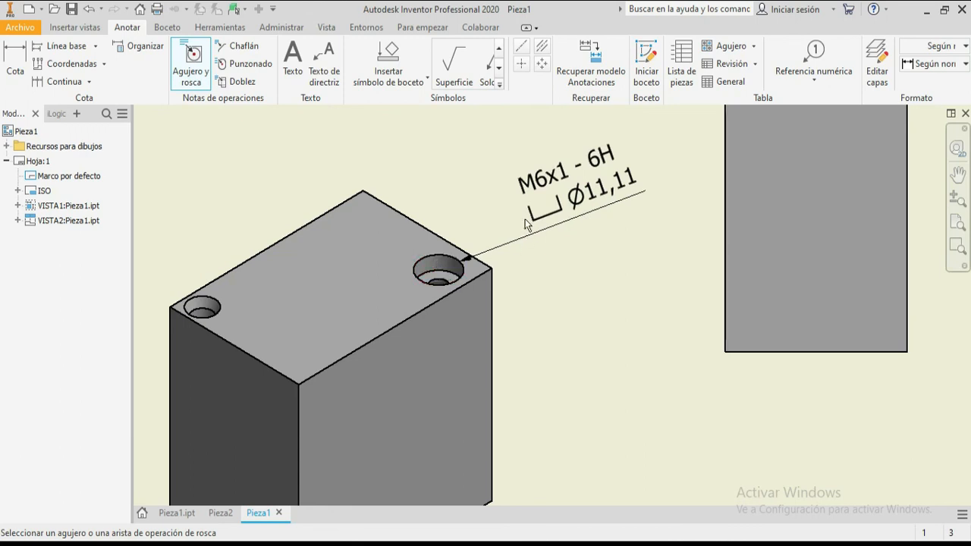
Try to add a second hole and thread note from the inner edge of the larger stepped hole.
scroll(439, 284, up, 5)
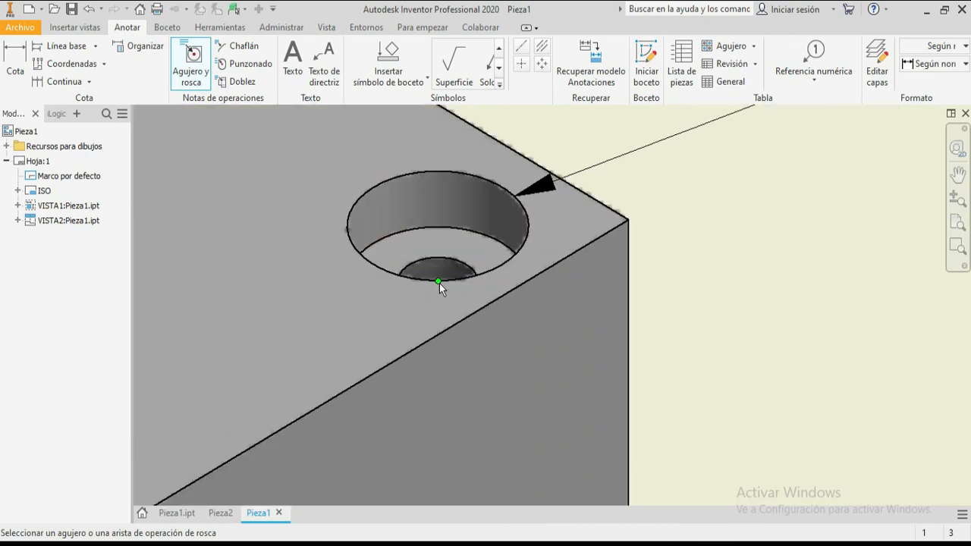
scroll(470, 254, down, 6)
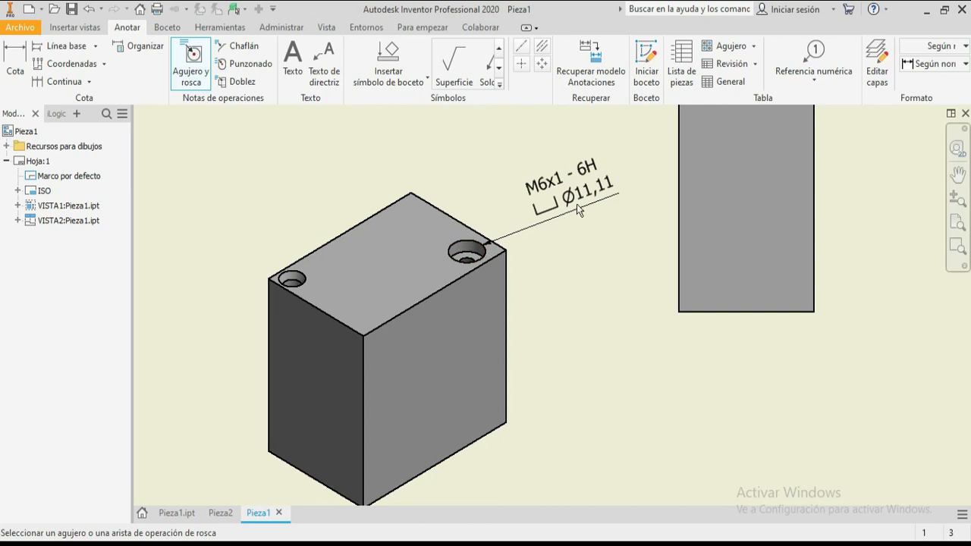
scroll(466, 261, down, 5)
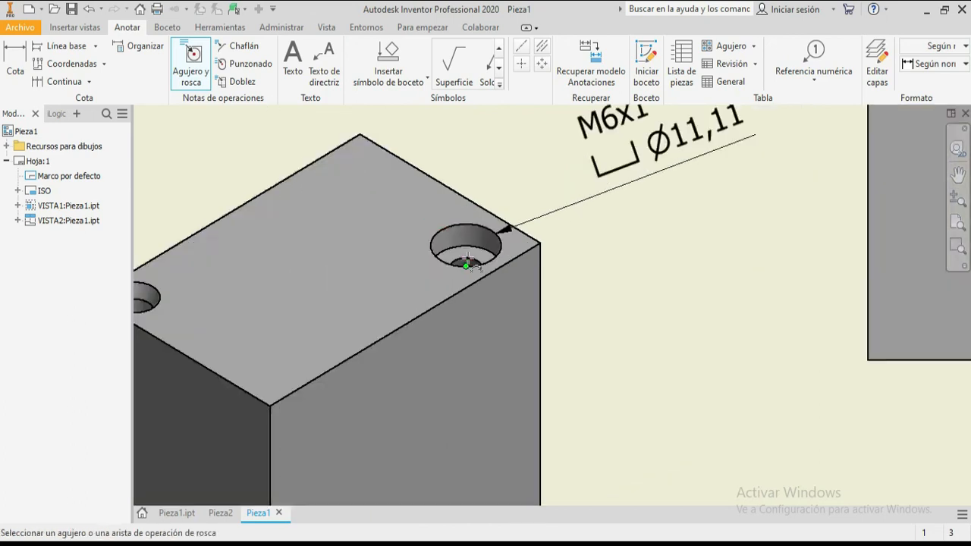
click(15, 60)
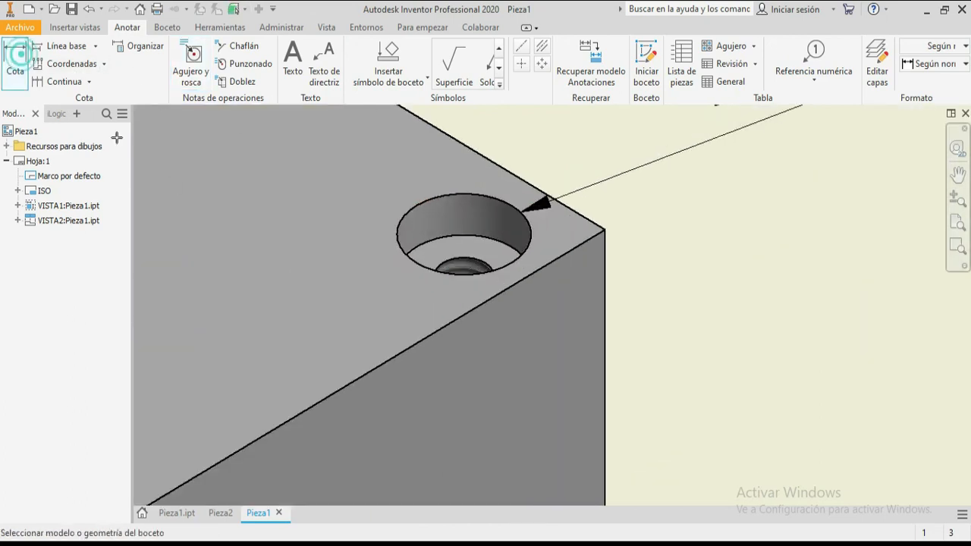
click(194, 57)
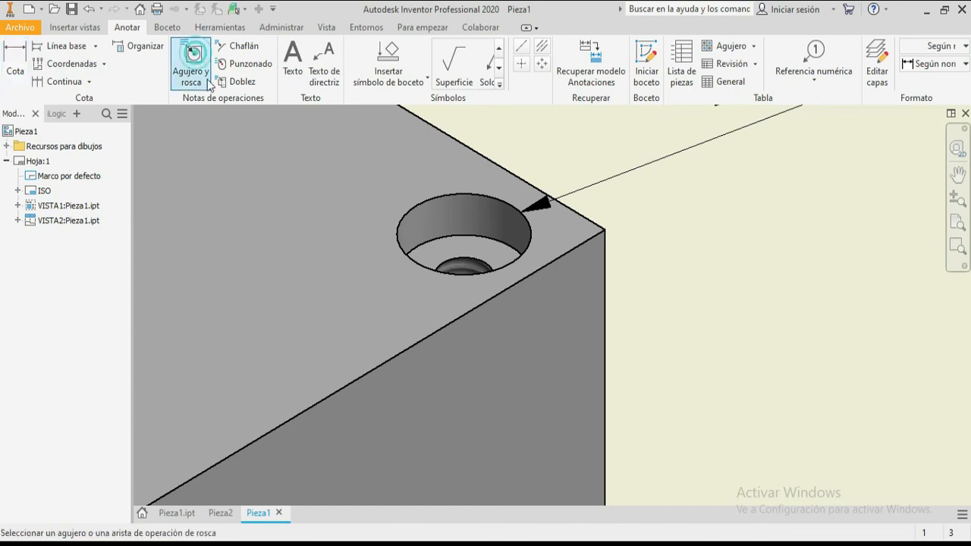
click(466, 265)
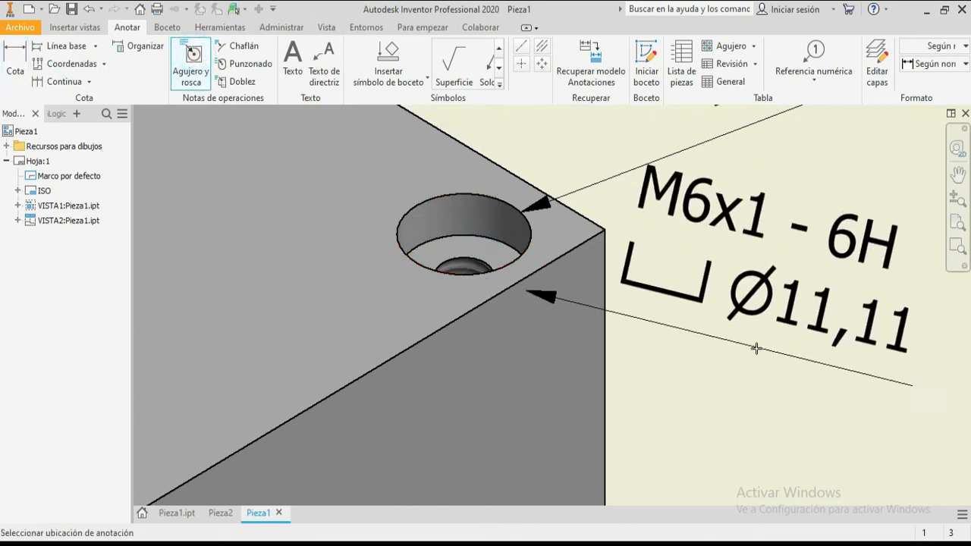
scroll(754, 338, up, 3)
key(Escape)
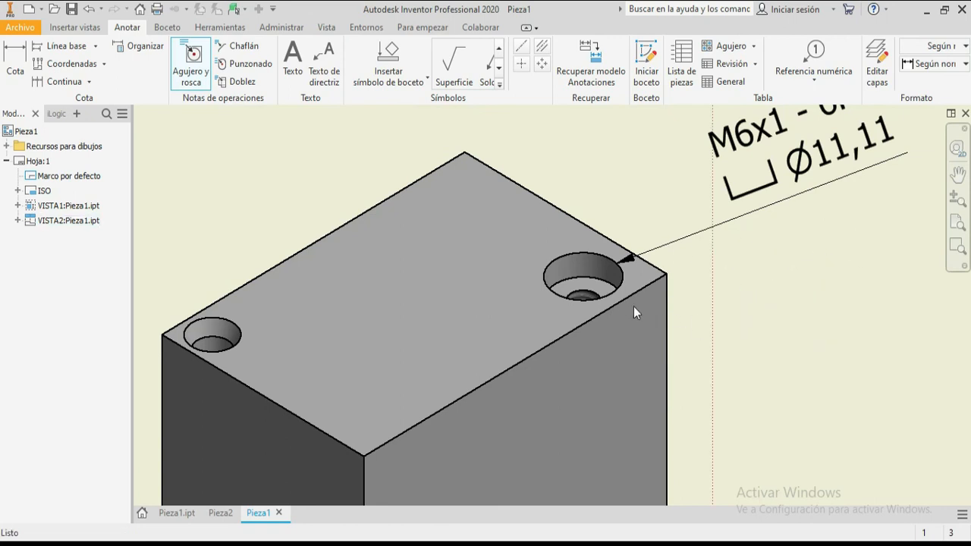
Examine the larger stepped hole and its thread note in the isometric view up close.
scroll(579, 290, down, 4)
scroll(614, 218, up, 7)
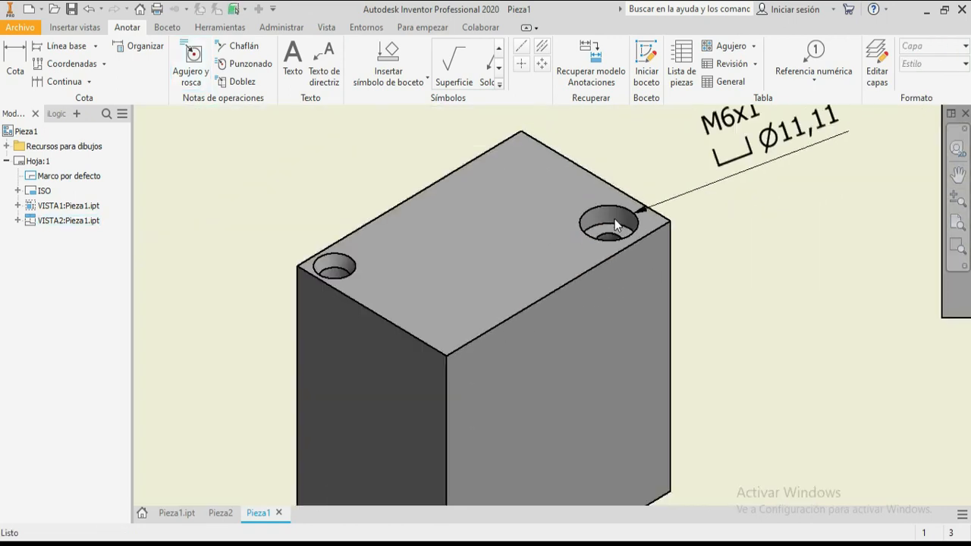
scroll(696, 184, up, 3)
scroll(645, 235, down, 6)
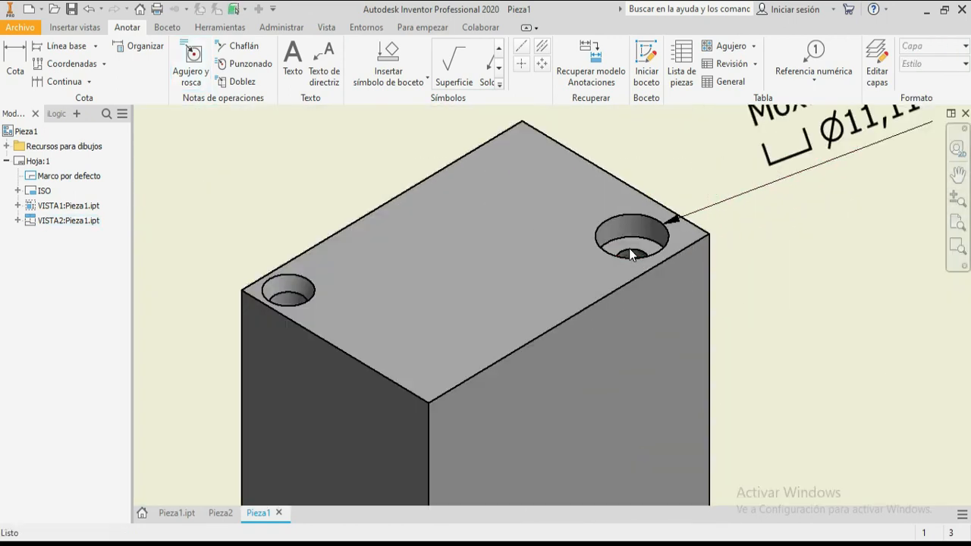
scroll(682, 222, up, 3)
scroll(734, 150, down, 2)
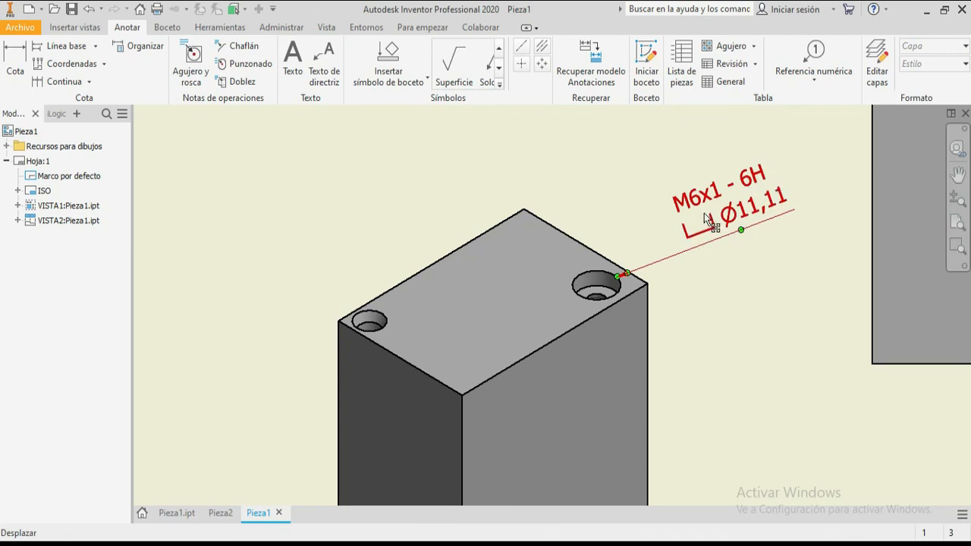
scroll(599, 283, down, 5)
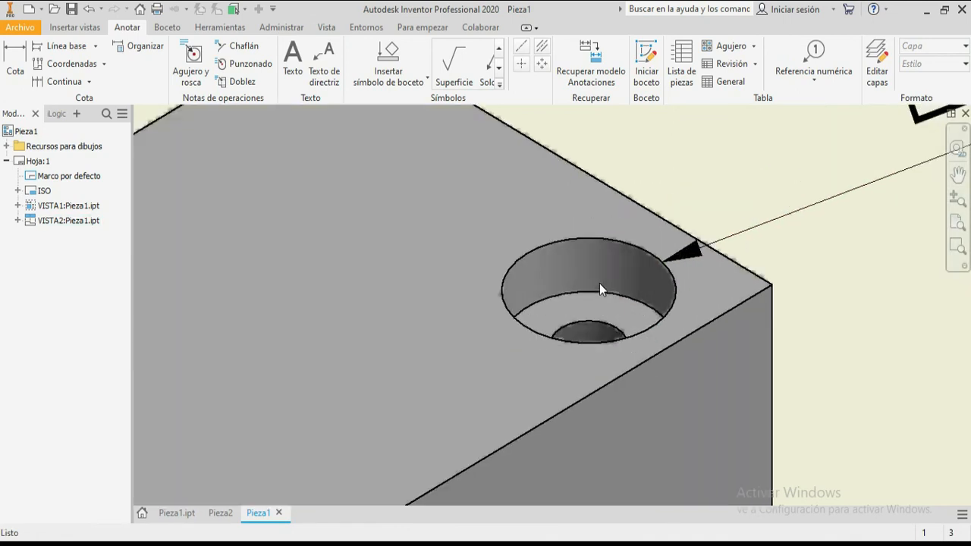
Try to add another hole and thread note to the outer edge of the larger stepped hole in the isometric view.
scroll(599, 283, up, 3)
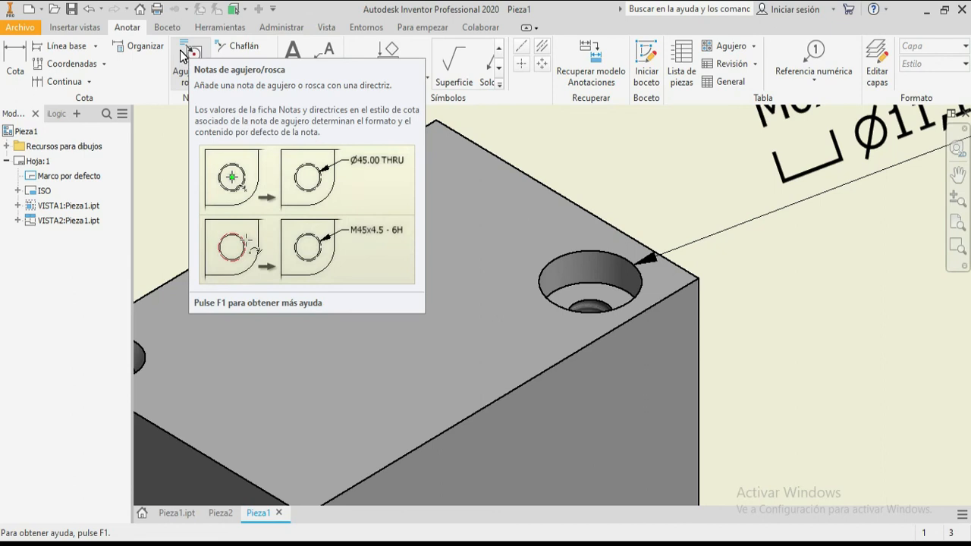
click(644, 263)
scroll(692, 240, up, 2)
click(856, 148)
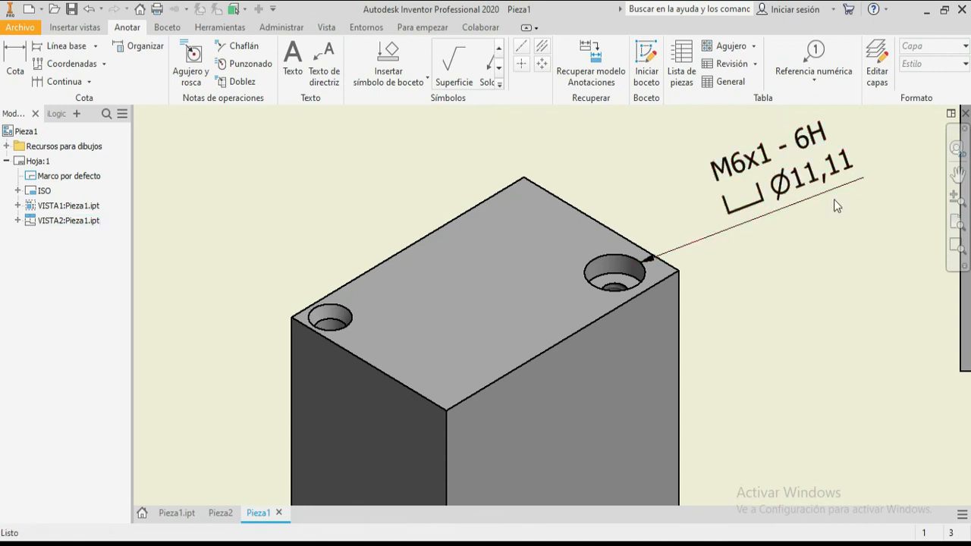
Switch to the Pieza1.ipt part and try to place another hole on the block's top face, leaving the Hole command.
click(177, 512)
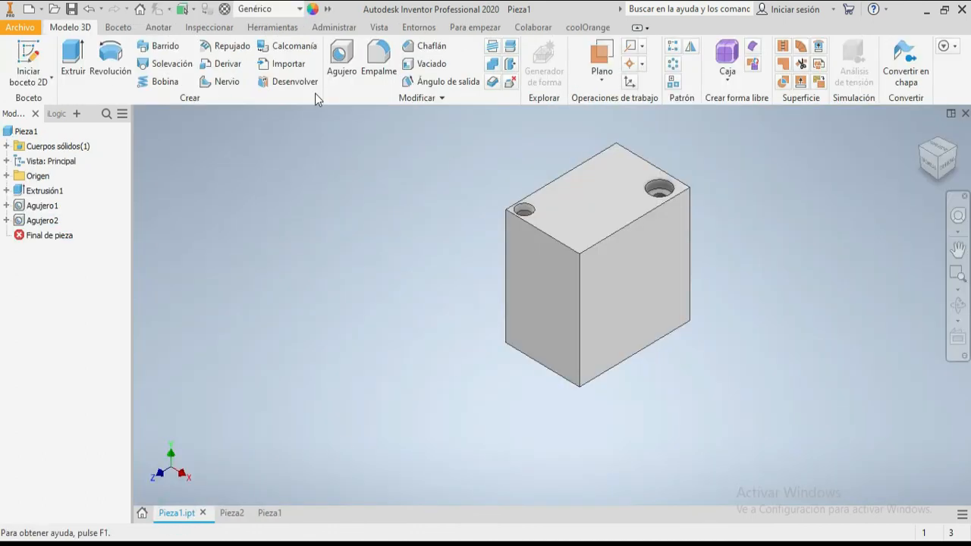
click(362, 62)
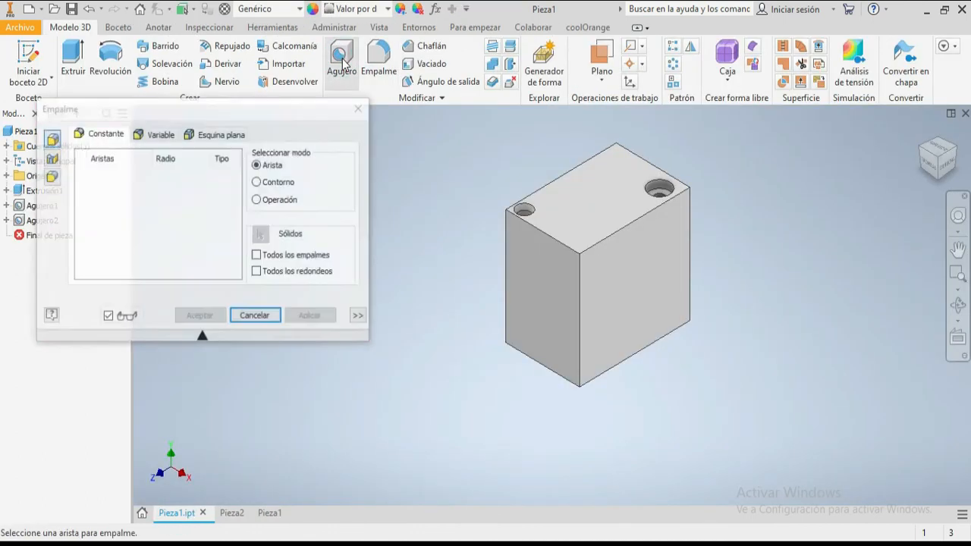
click(597, 197)
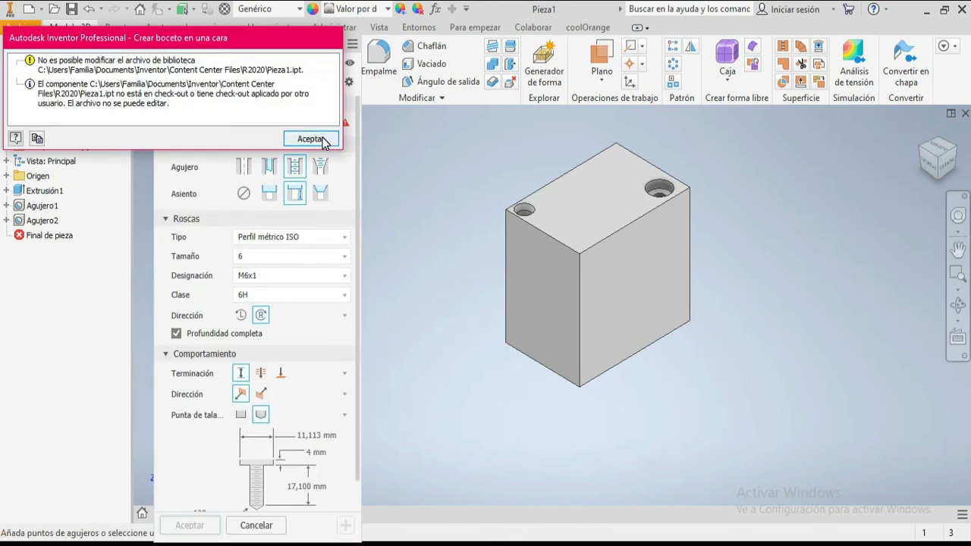
click(323, 139)
click(569, 202)
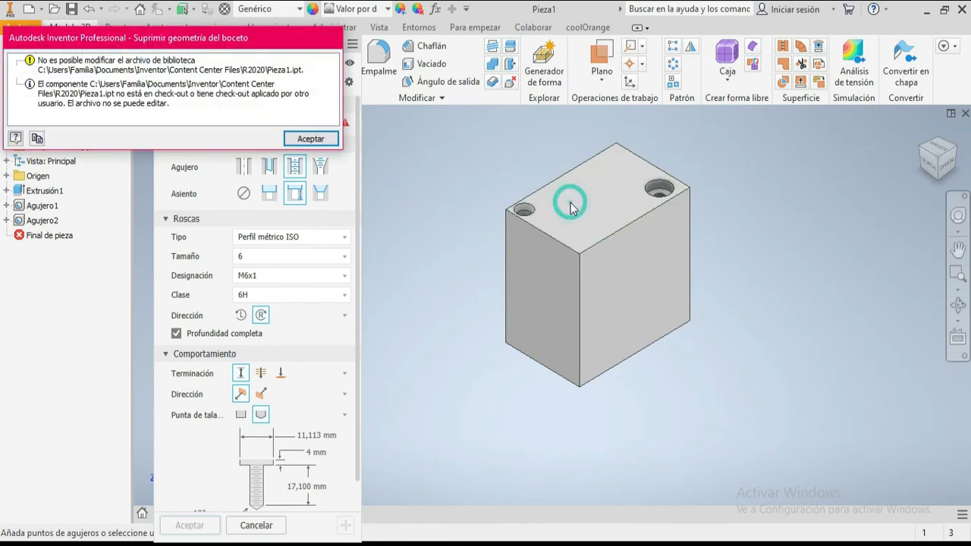
click(319, 138)
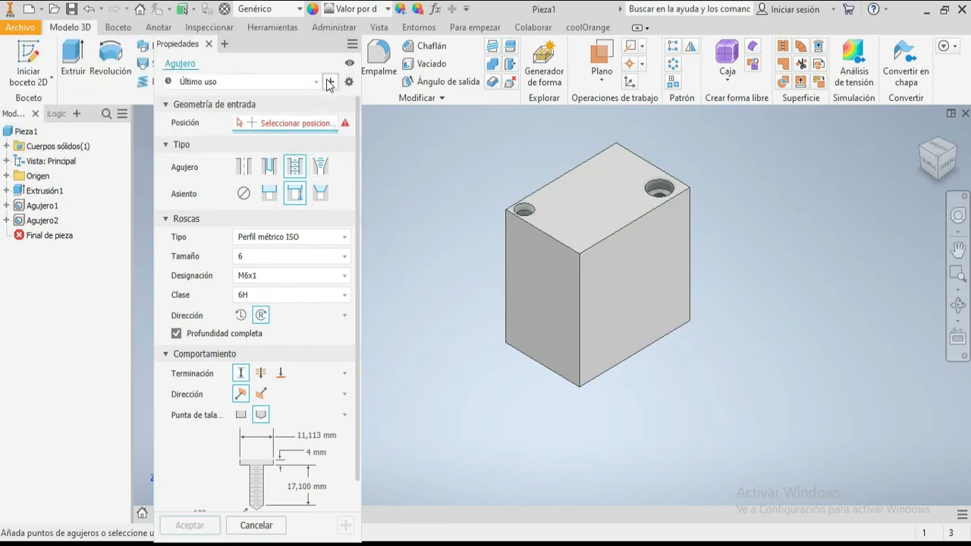
click(210, 45)
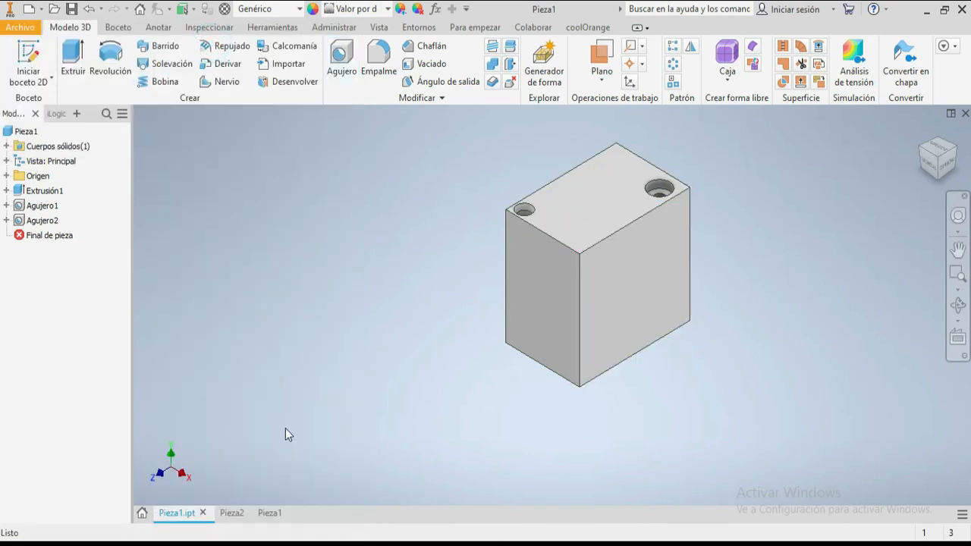
In Pieza2, preview M6x1 threaded spotface holes 17.1 mm deep at two points on the cylinder's top face, and cancel the Hole command.
click(221, 513)
scroll(625, 207, down, 3)
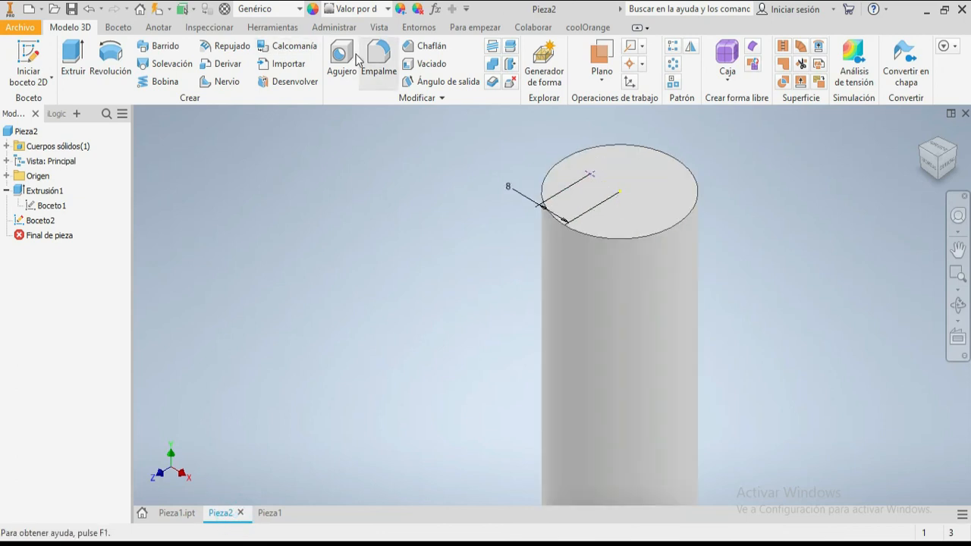
click(341, 57)
click(649, 169)
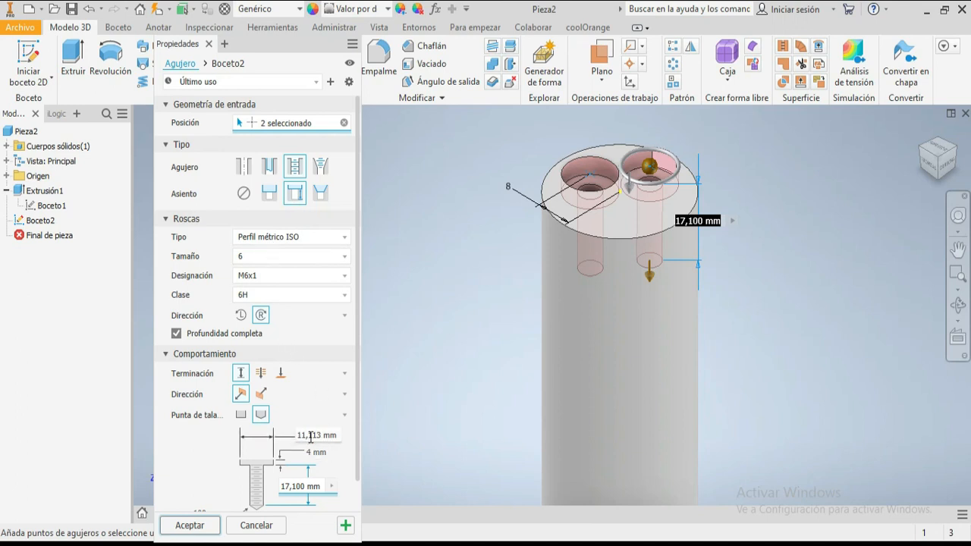
scroll(315, 447, down, 1)
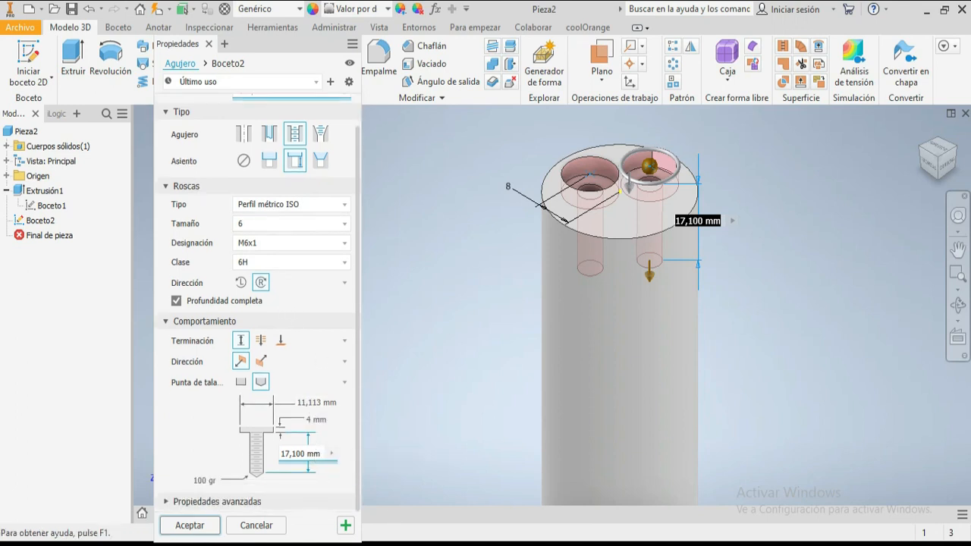
click(407, 543)
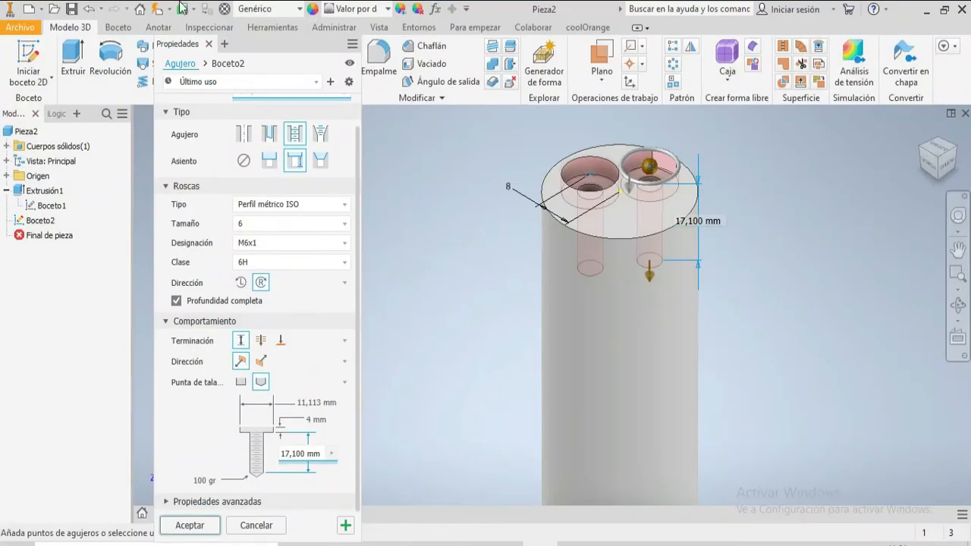
click(209, 43)
scroll(631, 216, down, 5)
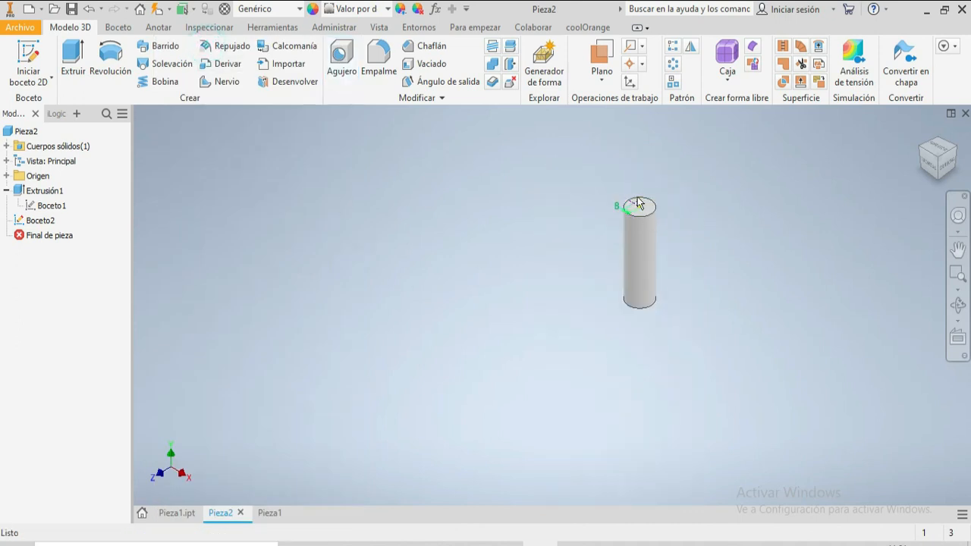
scroll(682, 242, up, 5)
Return to the Pieza1.ipt part and examine the two stepped holes on the block's top face up close.
click(176, 512)
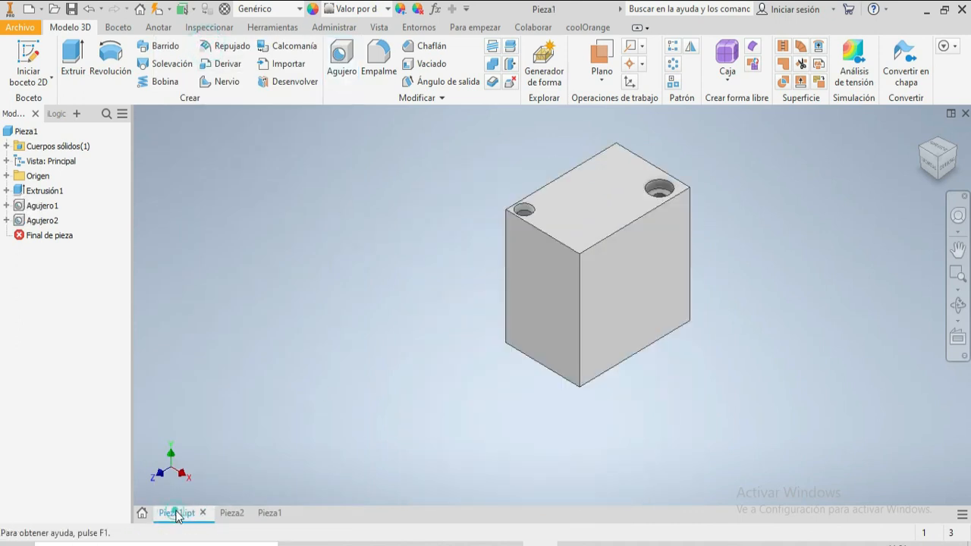
scroll(682, 147, up, 3)
scroll(507, 226, down, 3)
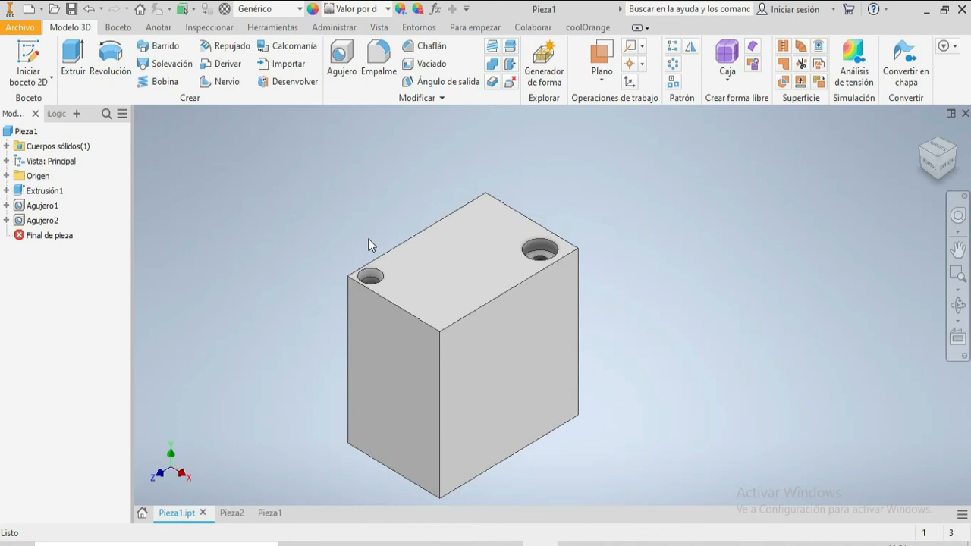
scroll(341, 301, down, 2)
scroll(325, 336, up, 4)
scroll(323, 336, down, 2)
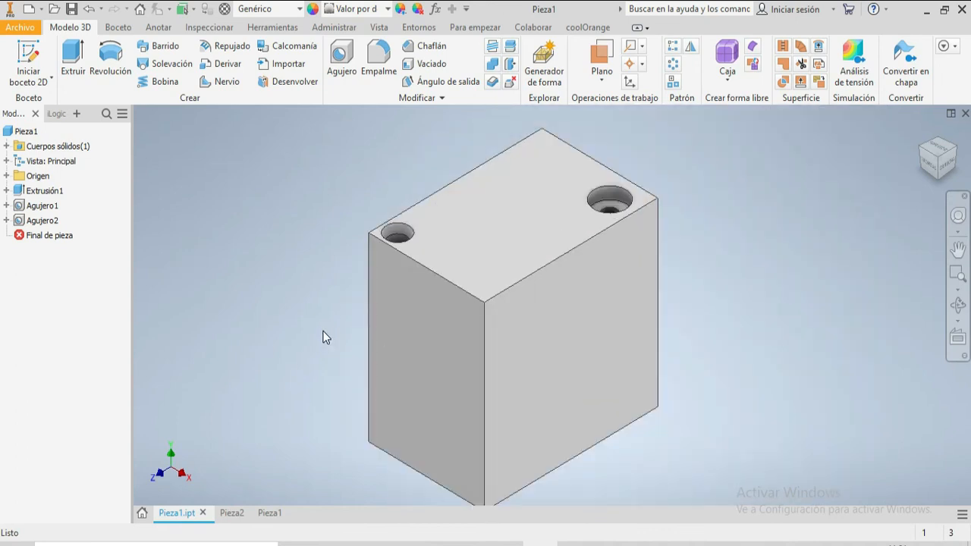
scroll(615, 180, up, 3)
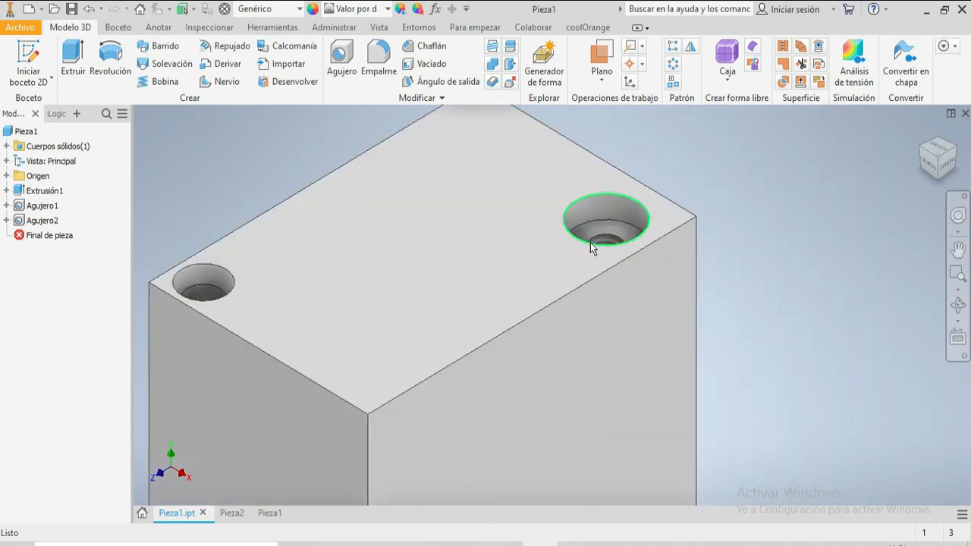
scroll(599, 231, up, 3)
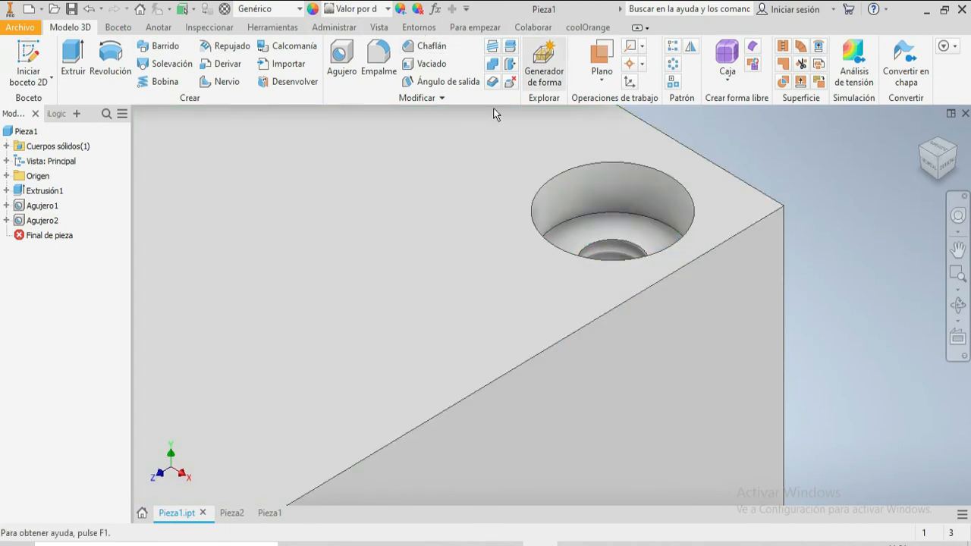
scroll(622, 163, down, 5)
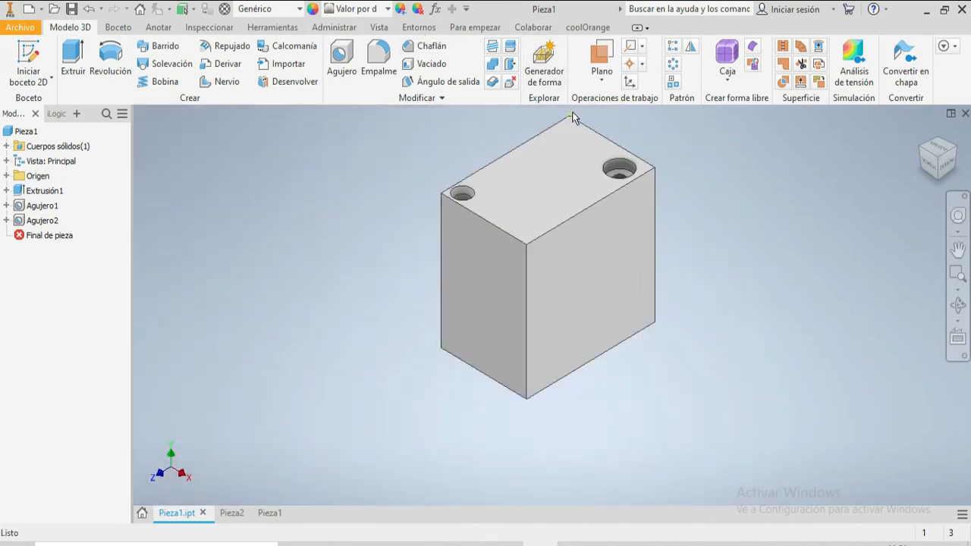
scroll(573, 117, up, 5)
scroll(543, 129, down, 3)
scroll(518, 124, up, 2)
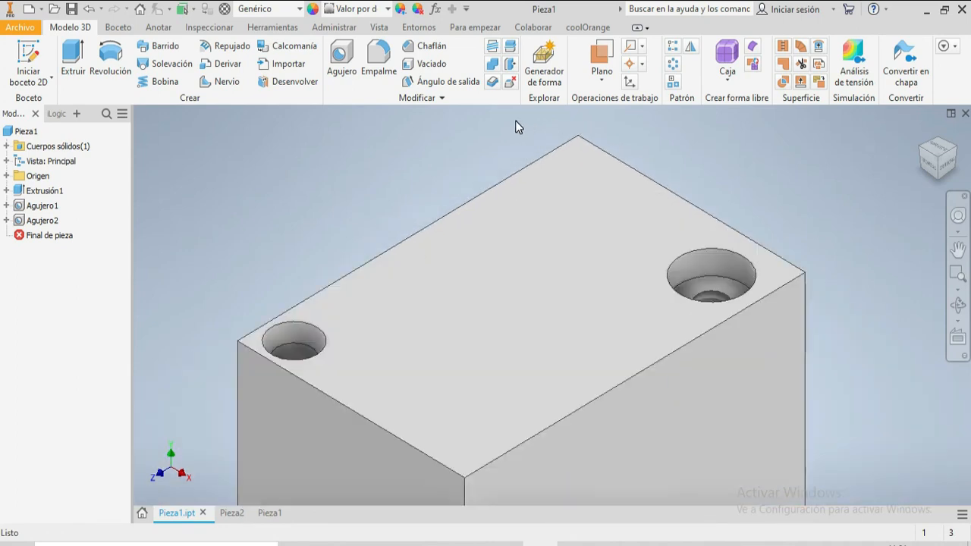
scroll(502, 133, down, 4)
scroll(476, 127, up, 3)
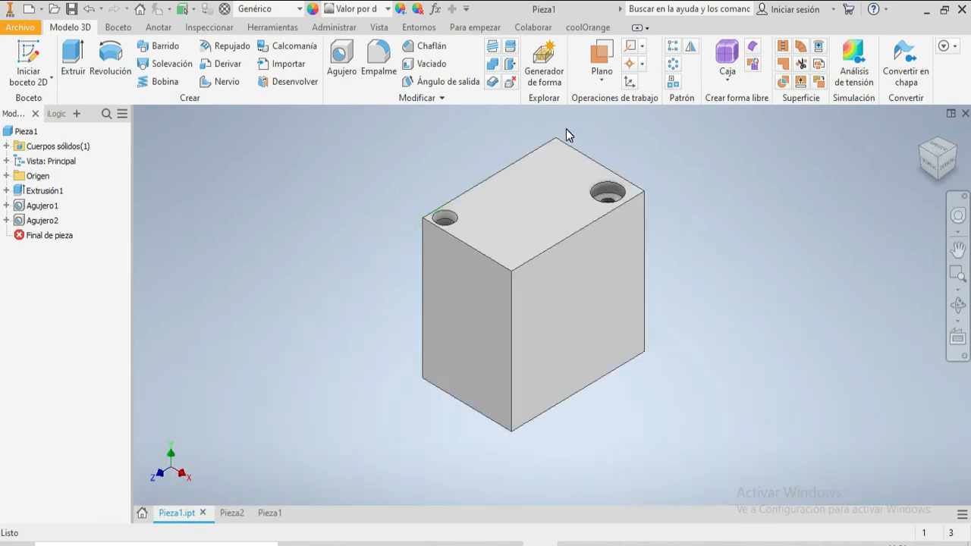
scroll(605, 132, up, 2)
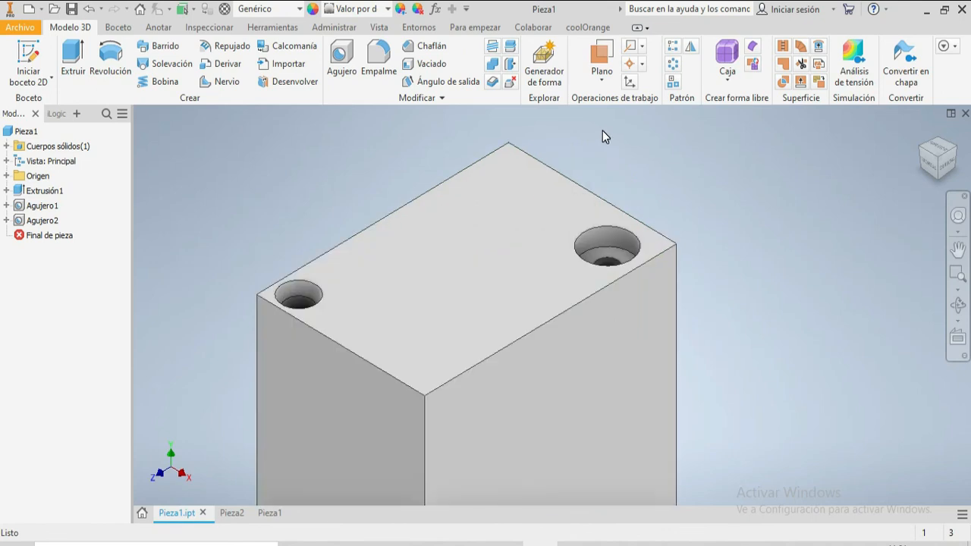